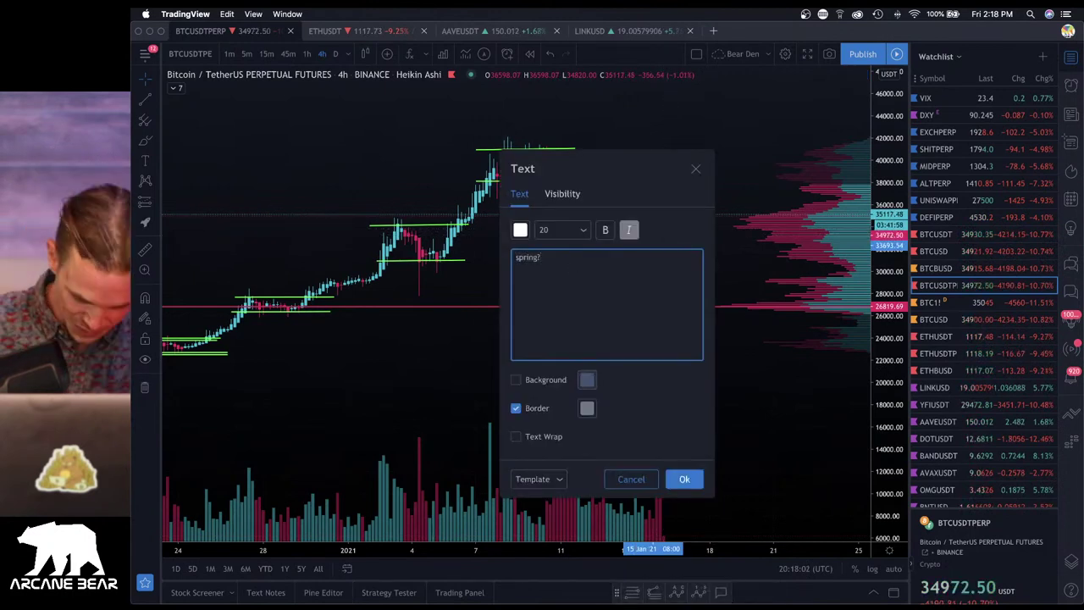
# Extend the trading range's lower and upper horizontal lines beyond the latest candles, ending the upper one at about 18 January
pyautogui.moveTo(640, 210); pyautogui.dragTo(752, 239)
pyautogui.moveTo(710, 205); pyautogui.dragTo(719, 203)
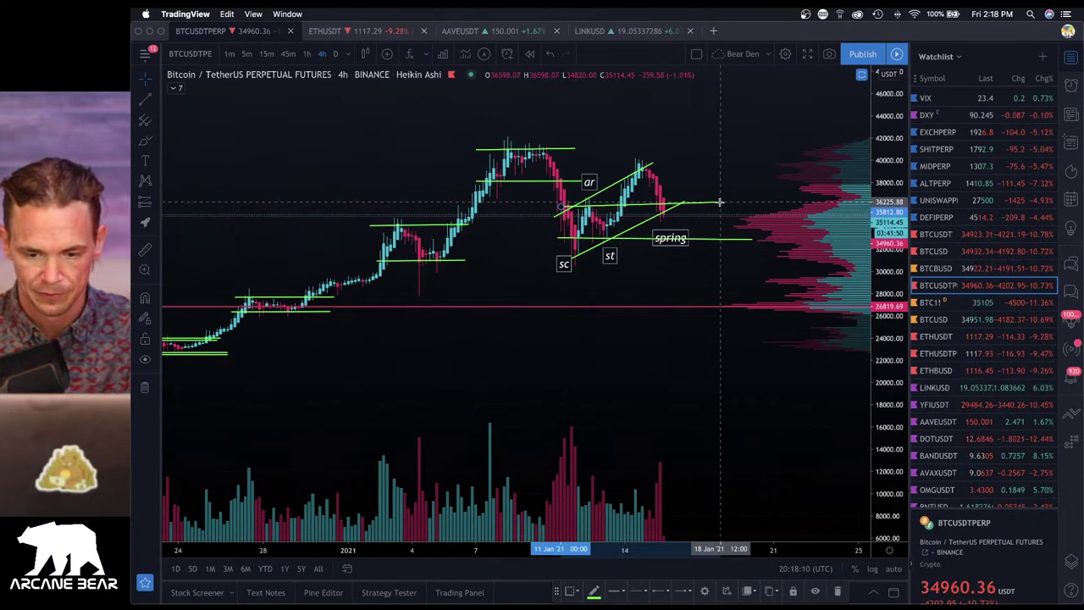
# Brush short marks on the volume profile at about 35,000 and 34,000 and circle the latest candle's low
pyautogui.moveTo(884, 383); pyautogui.dragTo(877, 441)
pyautogui.scroll(5, 629, 359)
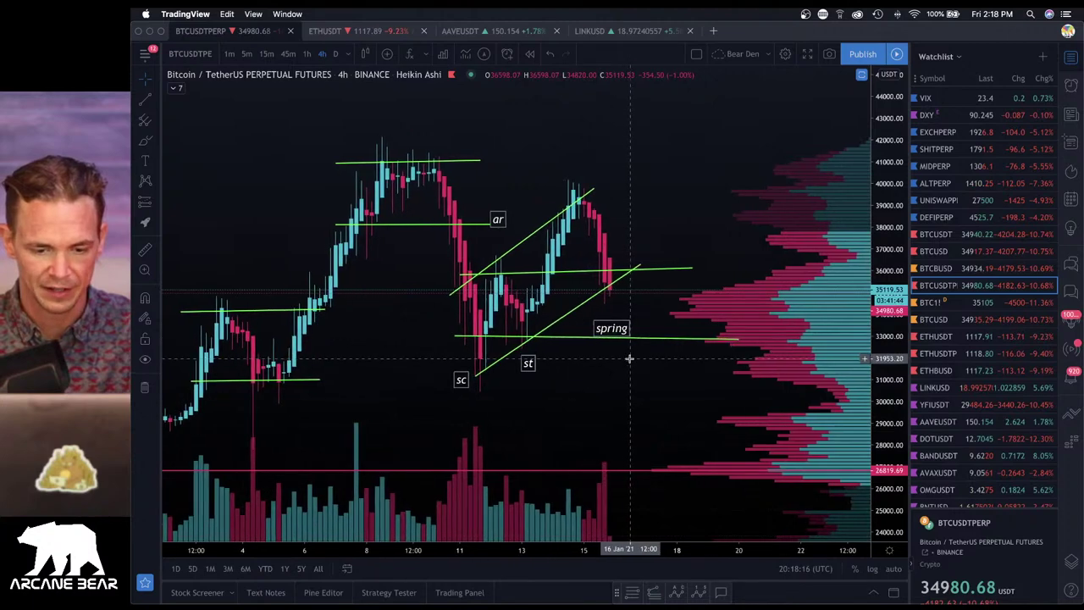
pyautogui.hscroll(-2, 629, 359)
pyautogui.moveTo(878, 234); pyautogui.dragTo(876, 242)
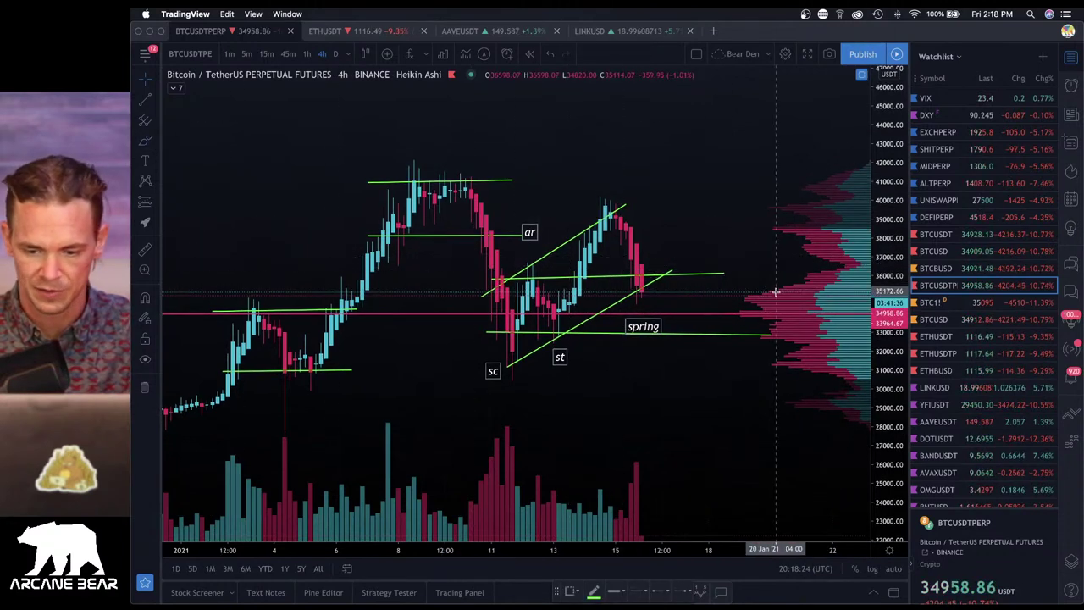
pyautogui.hotkey('alt', 'b')
pyautogui.moveTo(783, 295); pyautogui.dragTo(718, 295)
pyautogui.moveTo(787, 313)
pyautogui.mouseDown()
pyautogui.moveTo(699, 313)
pyautogui.moveTo(637, 297)
pyautogui.mouseUp()
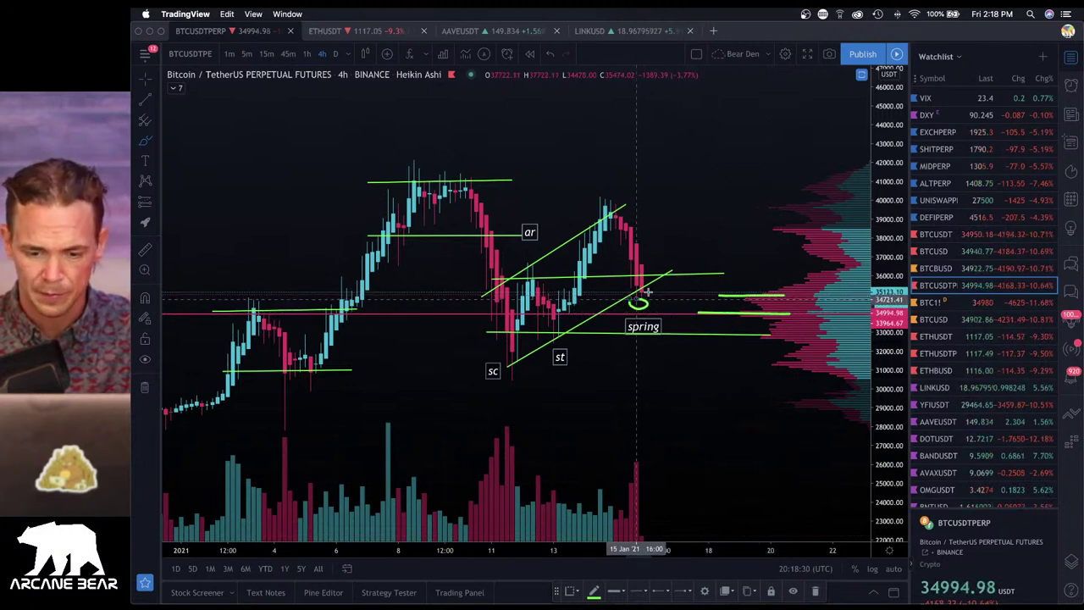
# Undo the brush marks on the volume profile and at the latest low
pyautogui.press('super')
pyautogui.press('super+z')
pyautogui.press('super+z')
pyautogui.press('super+z')
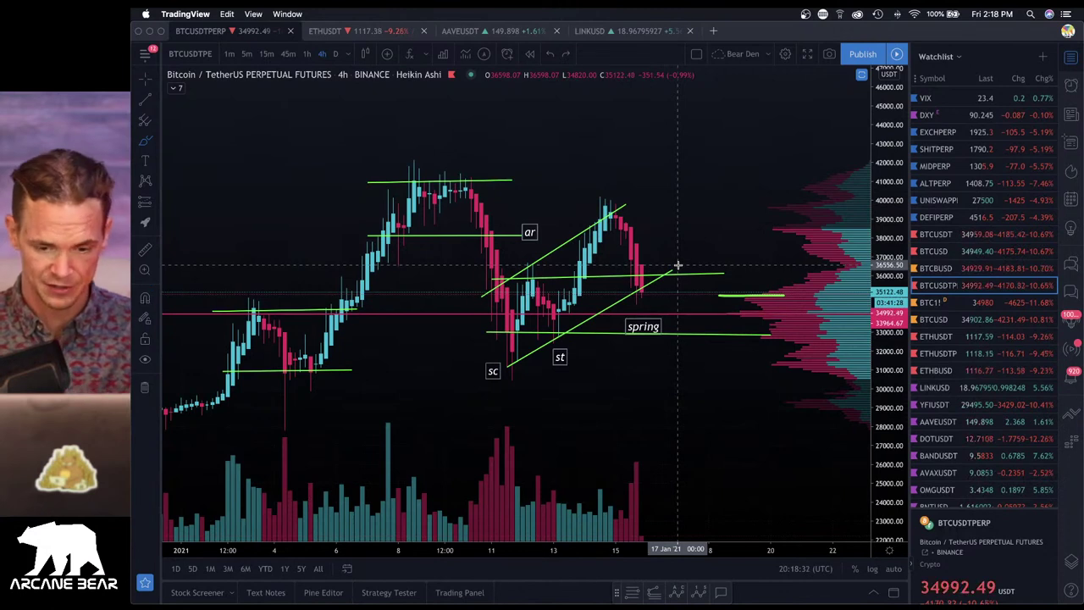
# Change the chart type from Heikin Ashi to Candles and review the January price action
pyautogui.click(364, 53)
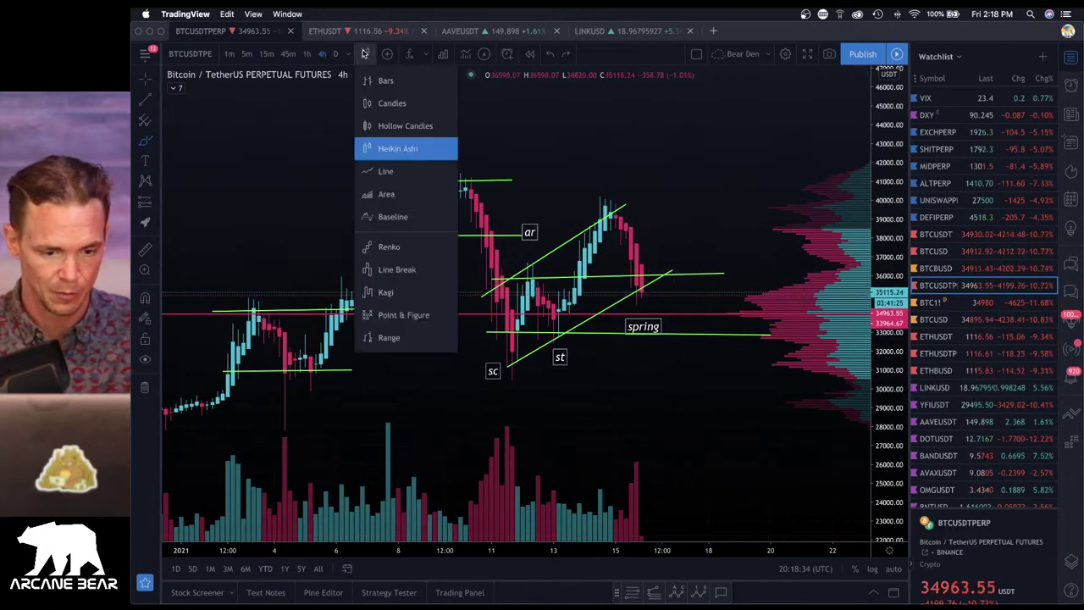
pyautogui.click(388, 103)
pyautogui.hscroll(-5, 483, 145)
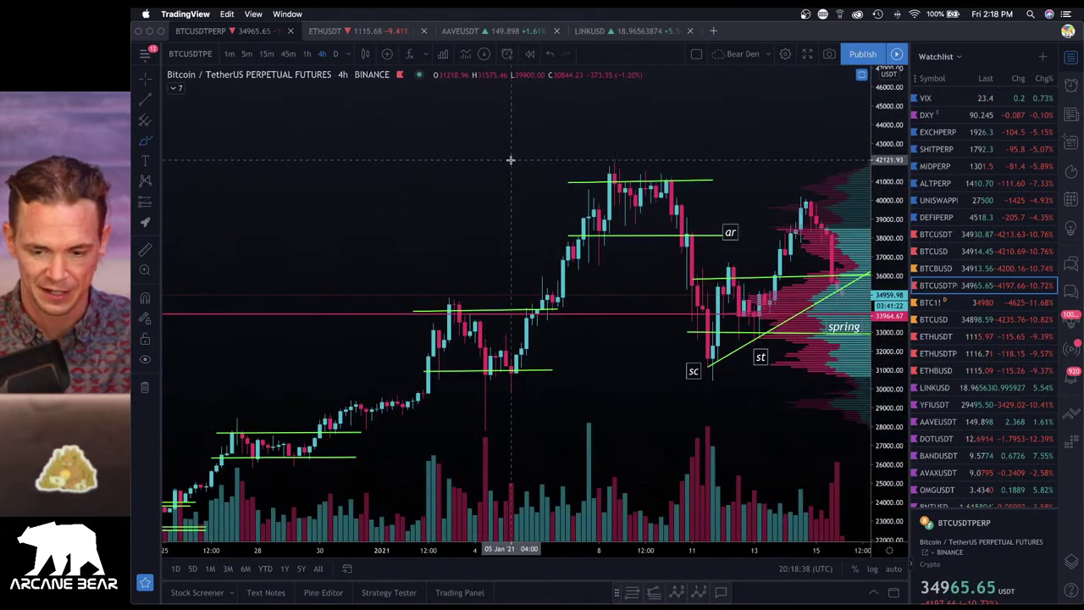
pyautogui.hscroll(3, 510, 159)
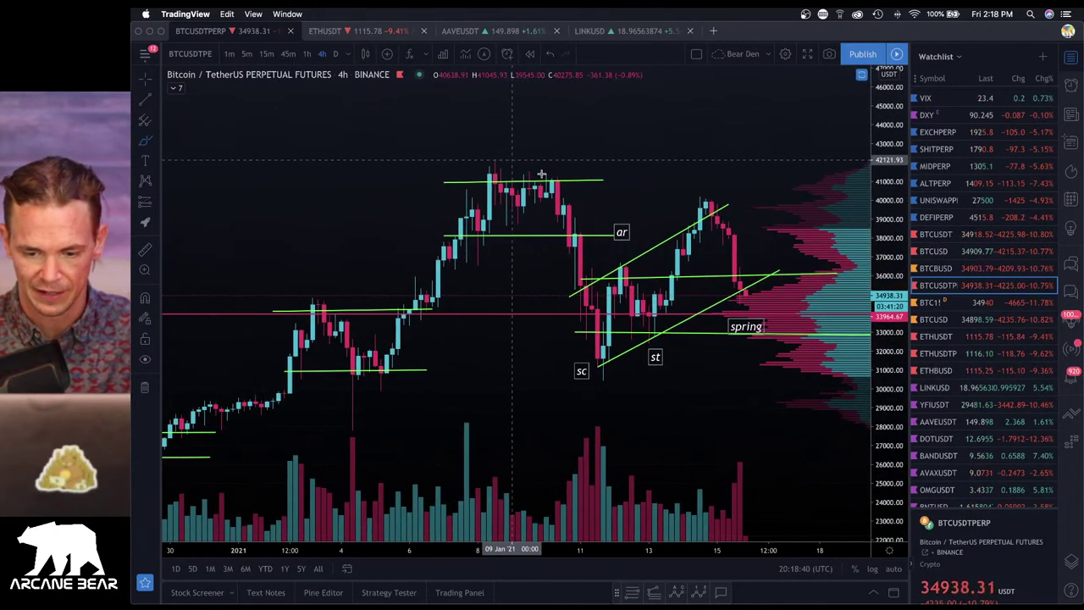
pyautogui.hscroll(2, 750, 276)
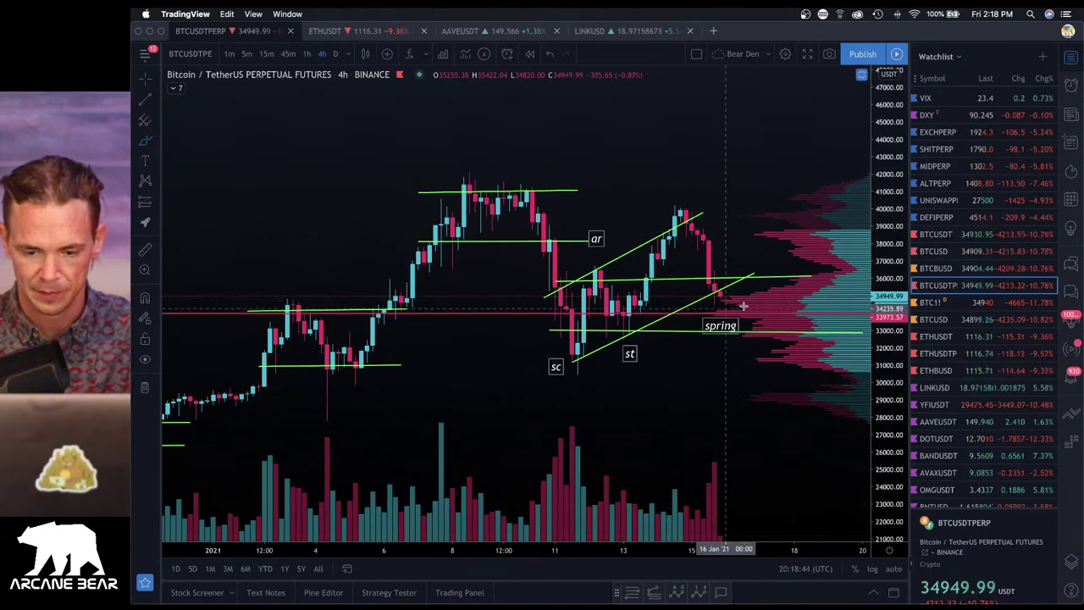
pyautogui.hscroll(2, 725, 309)
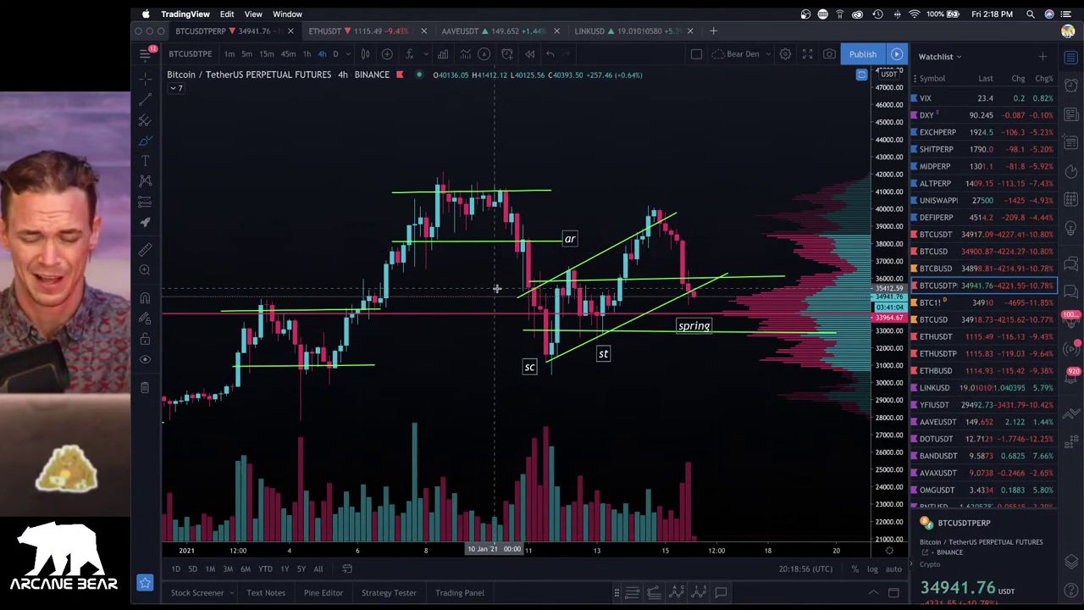
# Nudge the "spring" label slightly up and to the right beneath the latest candles, and hide the watchlist
pyautogui.click(676, 211)
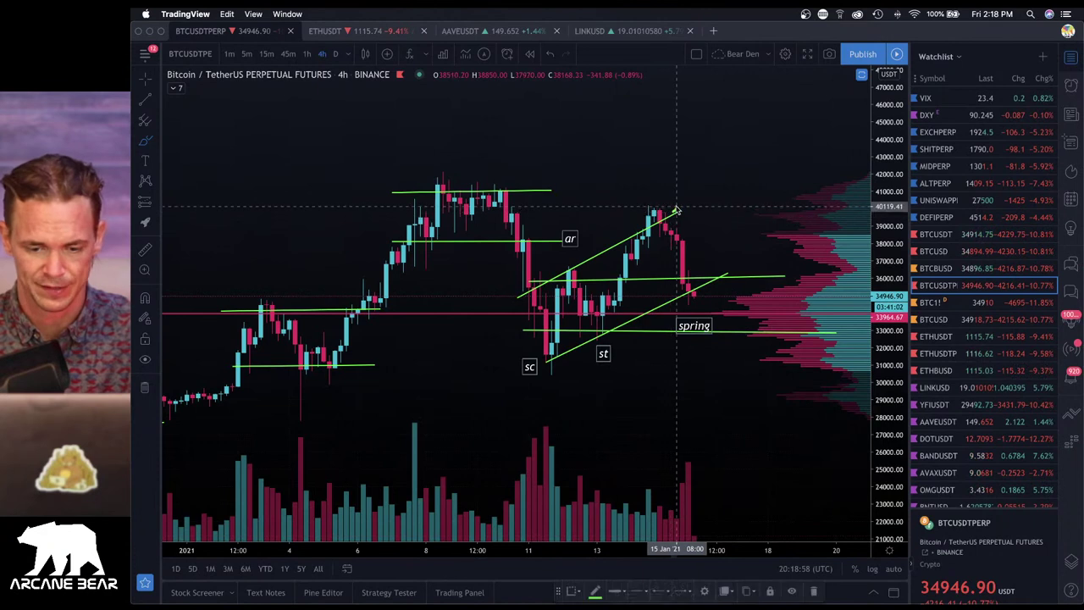
pyautogui.click(663, 229)
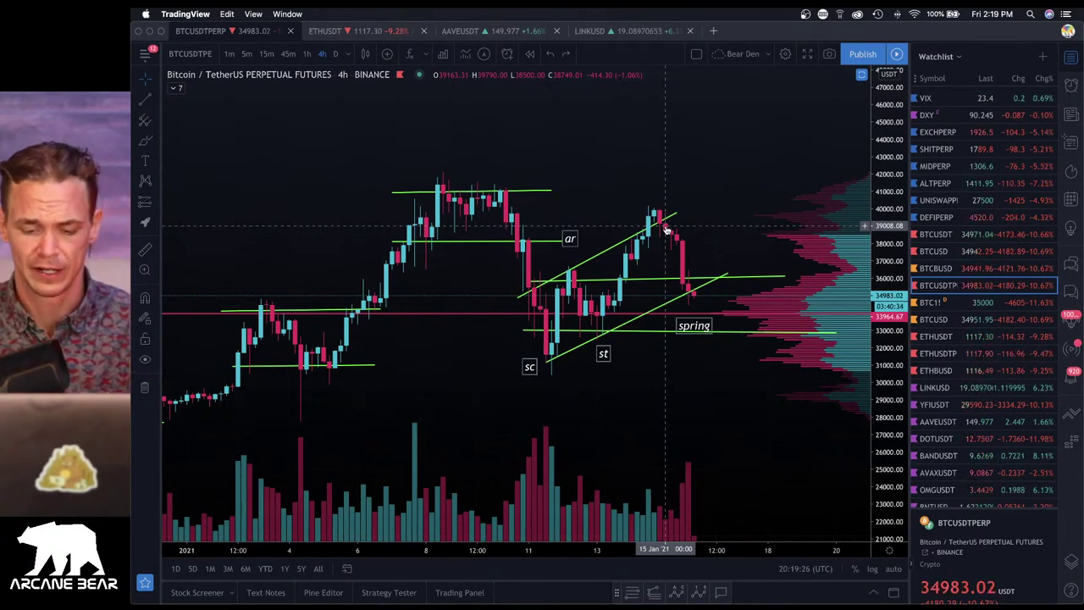
pyautogui.moveTo(694, 319); pyautogui.dragTo(700, 316)
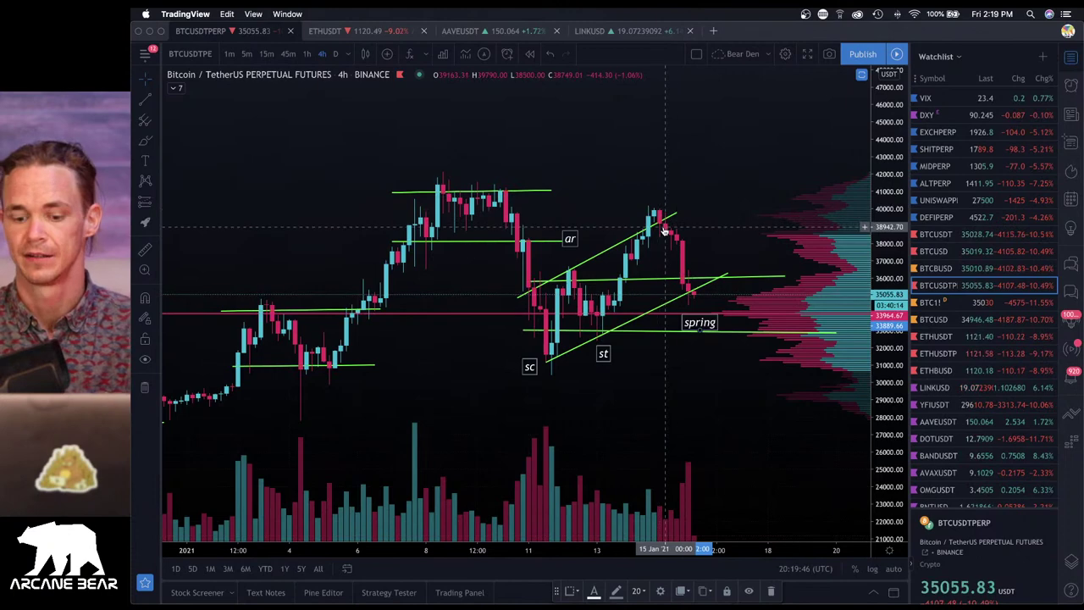
pyautogui.click(1071, 56)
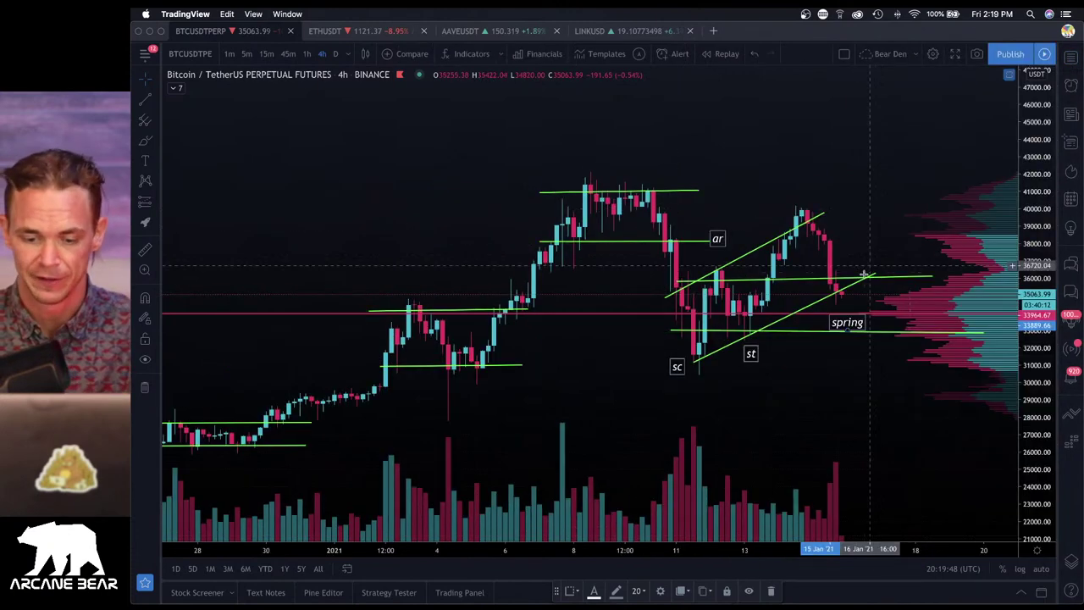
# Shift the horizontal lines at about 38,100 and 41,000 slightly left over the early-January top range
pyautogui.hscroll(5, 796, 308)
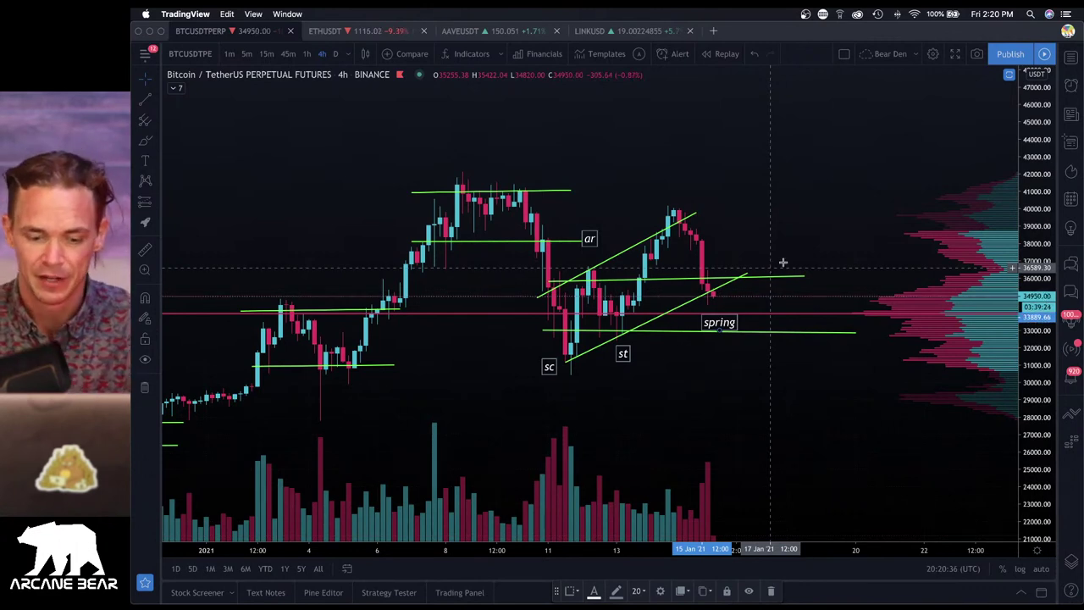
pyautogui.click(537, 242)
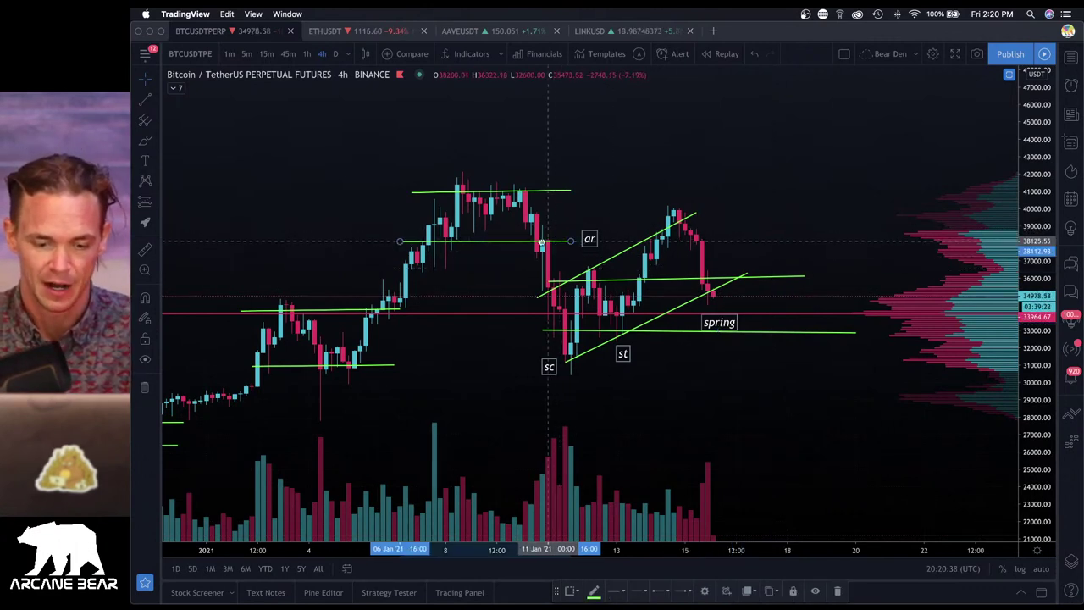
pyautogui.moveTo(551, 190); pyautogui.dragTo(533, 192)
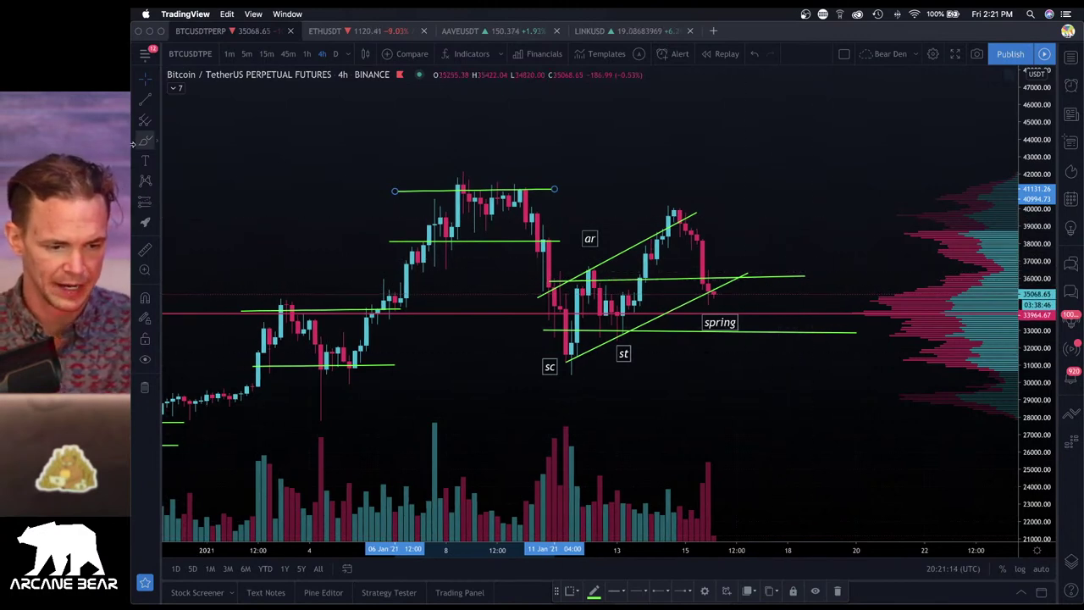
# Circle the 15 January volume spike with the brush and mark the latest price decline with its start and low
pyautogui.moveTo(716, 449)
pyautogui.mouseDown()
pyautogui.moveTo(687, 462)
pyautogui.moveTo(715, 460)
pyautogui.mouseUp()
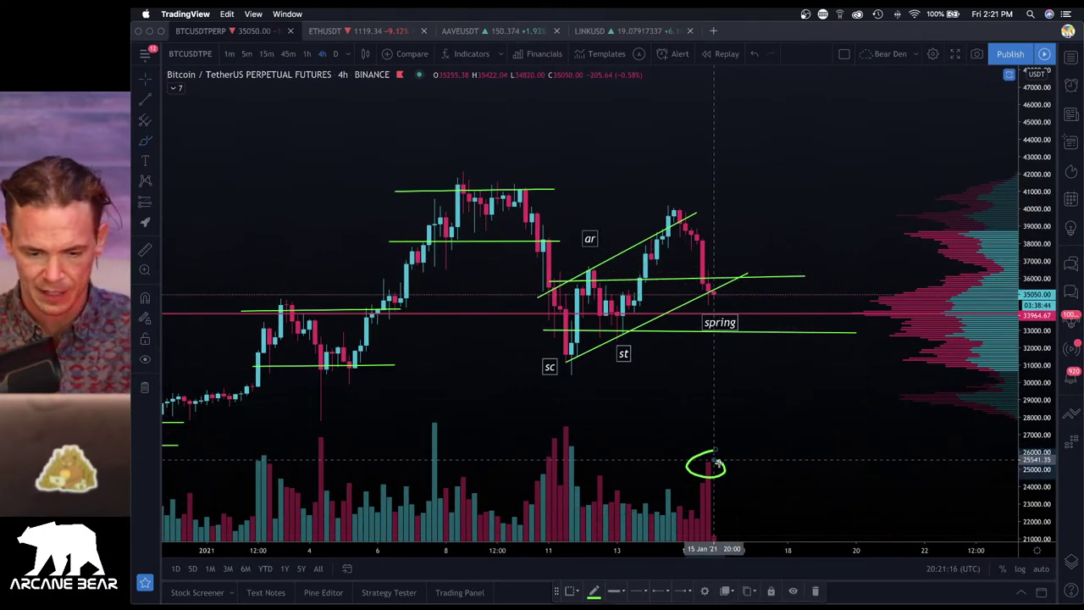
pyautogui.moveTo(685, 212)
pyautogui.mouseDown()
pyautogui.moveTo(710, 293)
pyautogui.moveTo(737, 290)
pyautogui.mouseUp()
pyautogui.moveTo(658, 225); pyautogui.dragTo(705, 207)
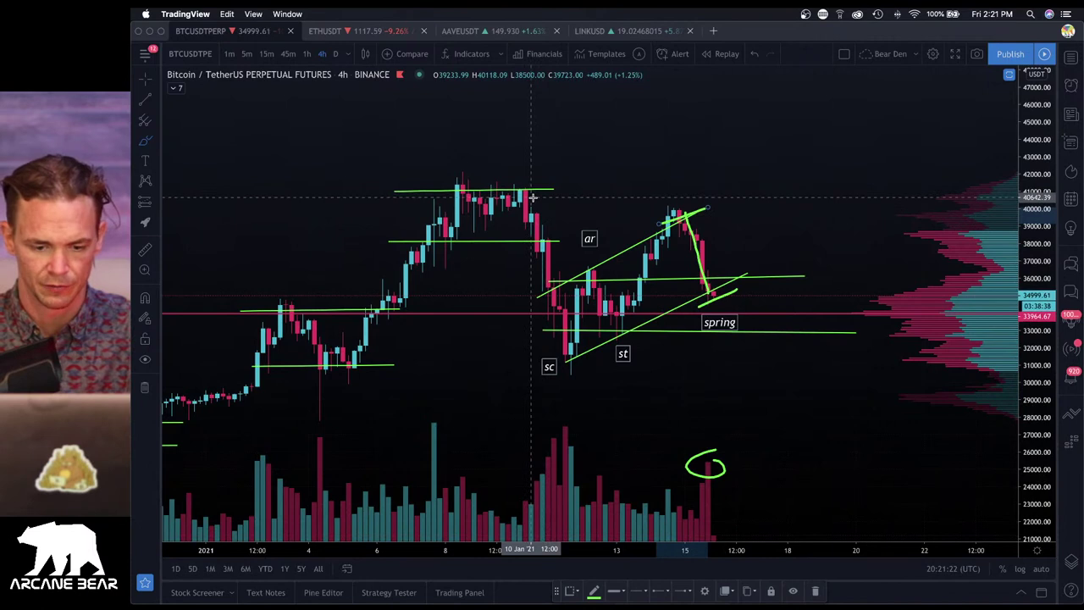
# Brush along the 10–11 January decline, mark its start, middle and low, and circle its volume spike
pyautogui.moveTo(552, 306)
pyautogui.mouseDown()
pyautogui.moveTo(572, 356)
pyautogui.moveTo(589, 360)
pyautogui.mouseUp()
pyautogui.moveTo(513, 205); pyautogui.dragTo(557, 194)
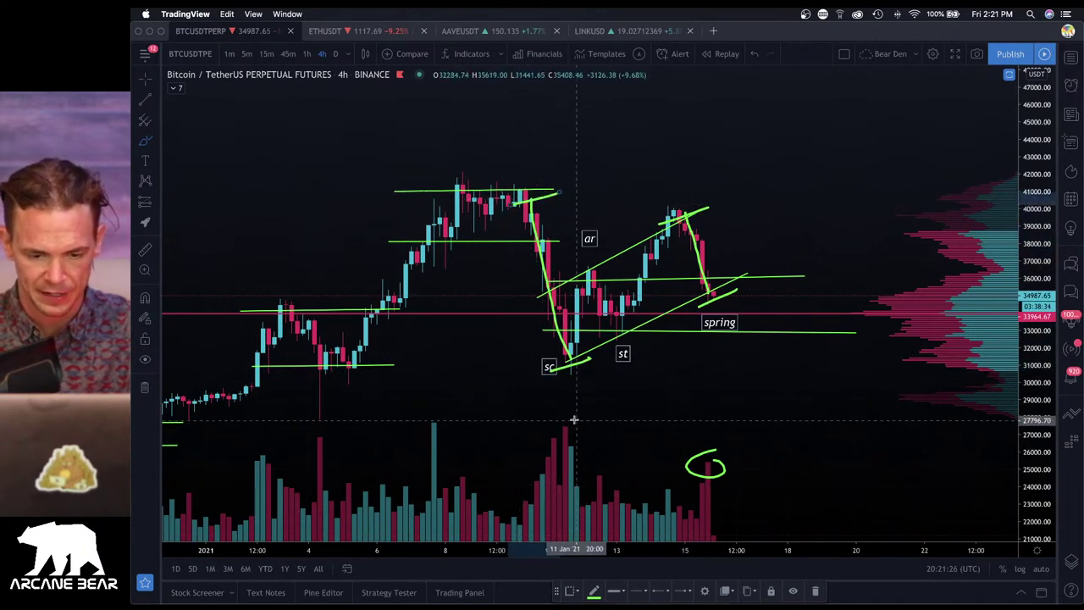
pyautogui.moveTo(529, 305); pyautogui.dragTo(555, 287)
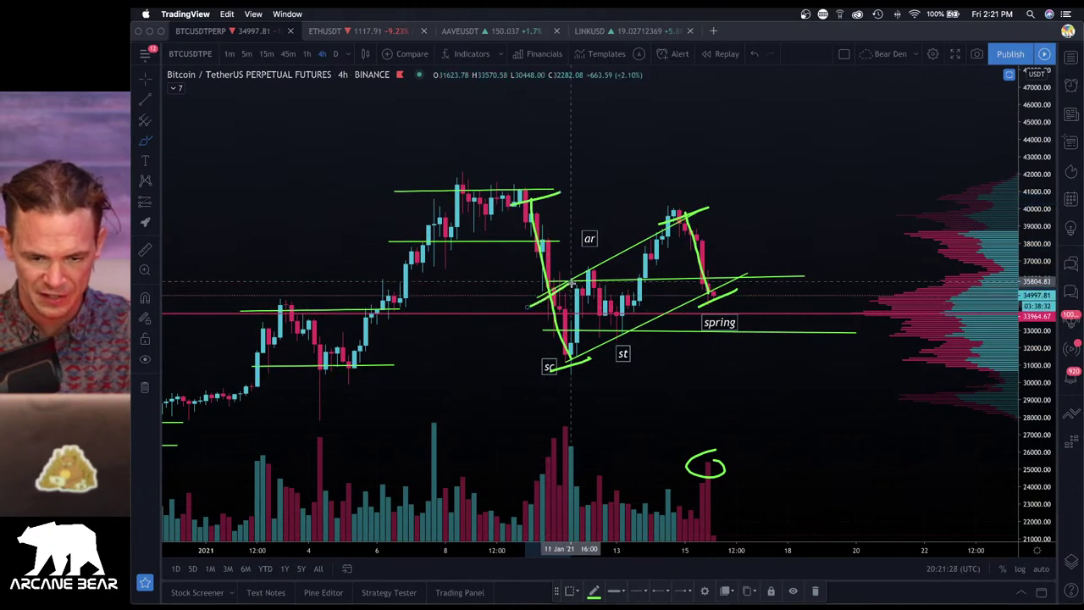
pyautogui.moveTo(561, 414)
pyautogui.mouseDown()
pyautogui.moveTo(577, 431)
pyautogui.moveTo(556, 415)
pyautogui.mouseUp()
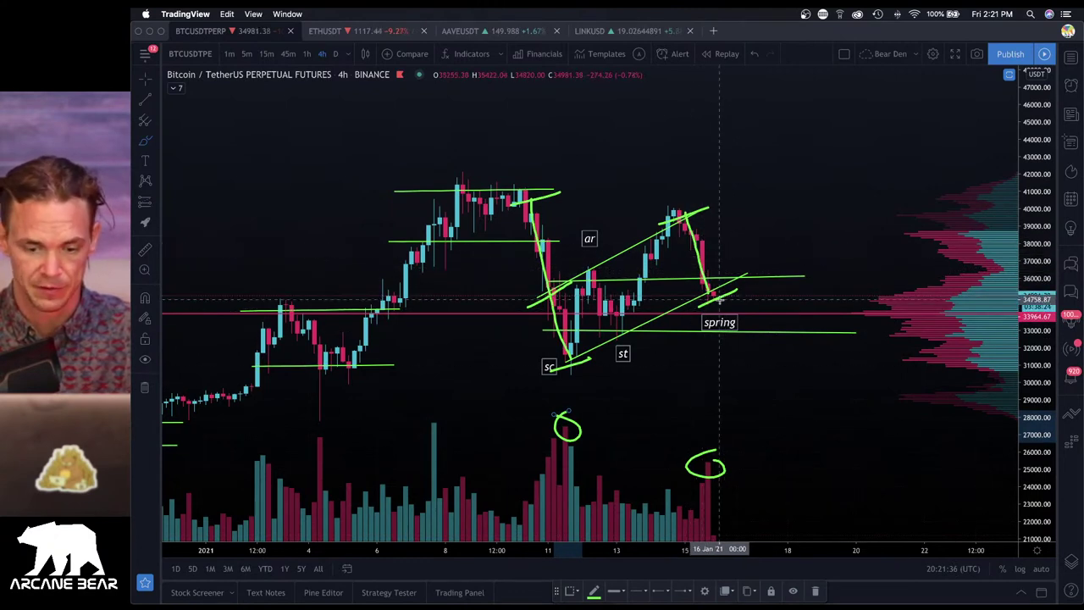
# Remove the brush marks from both price declines and the 11 January volume spike, keeping the latest volume circle
pyautogui.press('Delete')
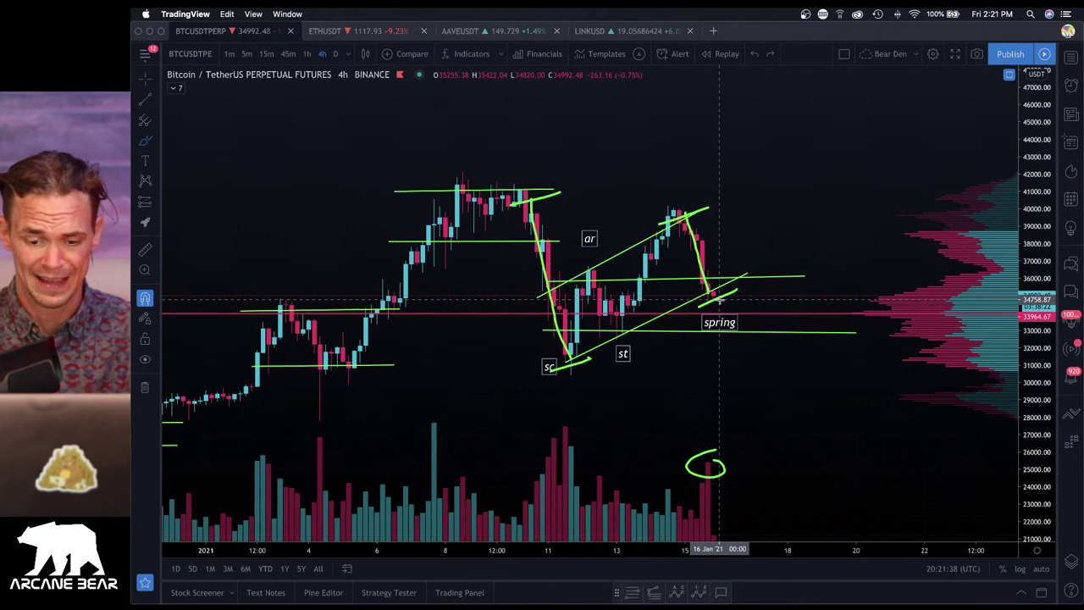
pyautogui.press('super+z')
pyautogui.press('super+z')
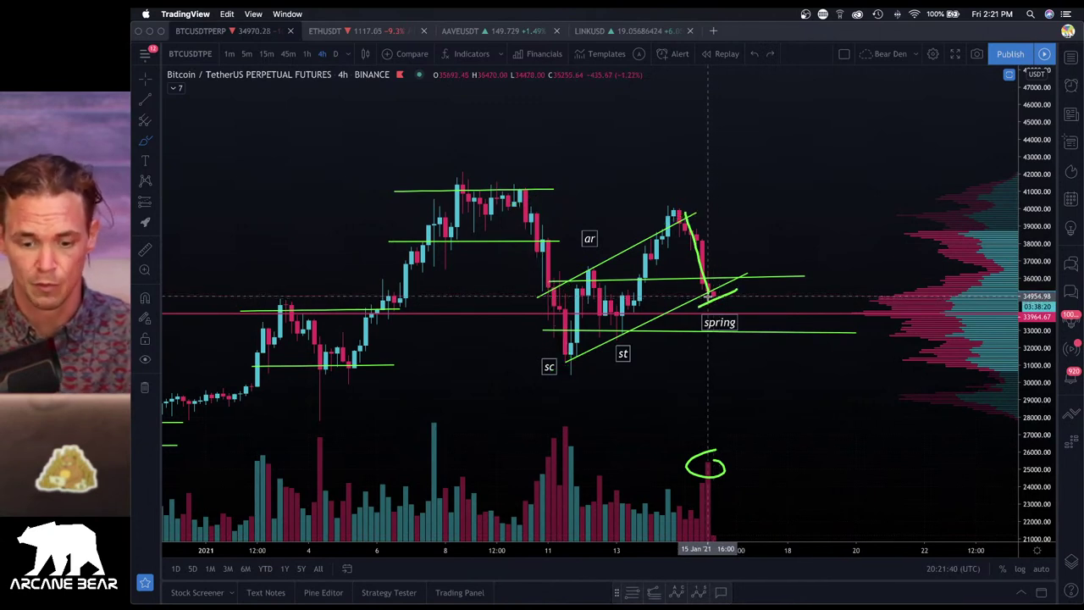
pyautogui.hscroll(2, 712, 286)
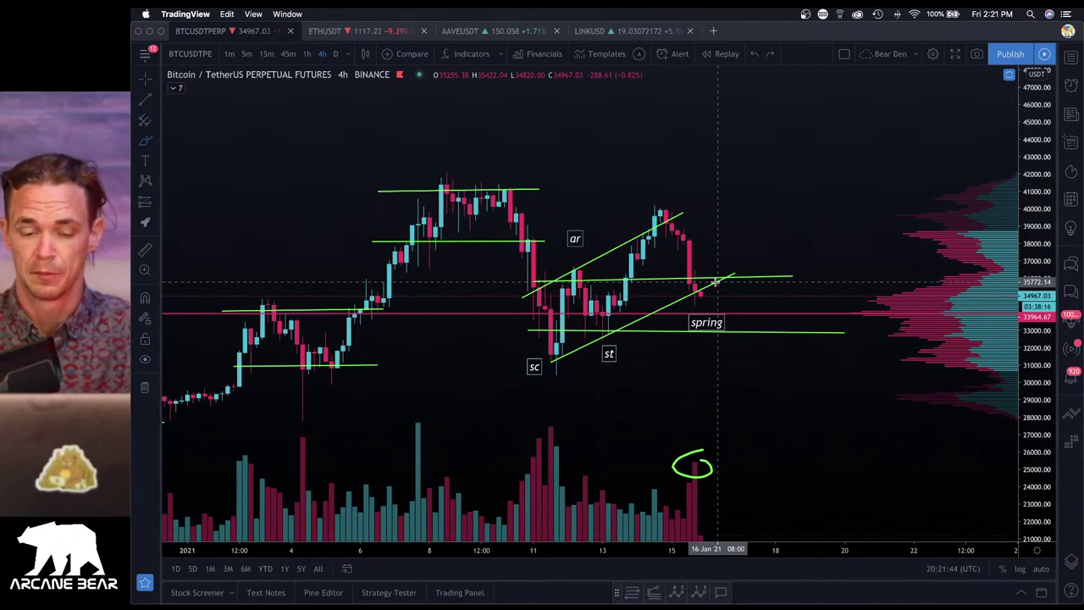
# Switch to the Chrome desktop showing the YouTube Studio live stream page
pyautogui.moveTo(153, 34)
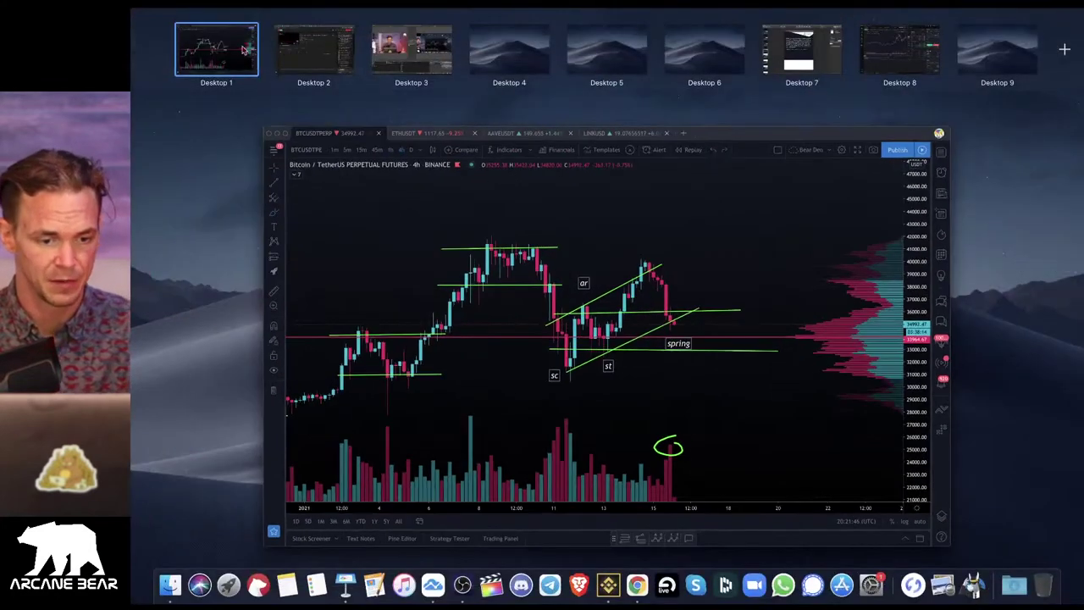
pyautogui.click(310, 53)
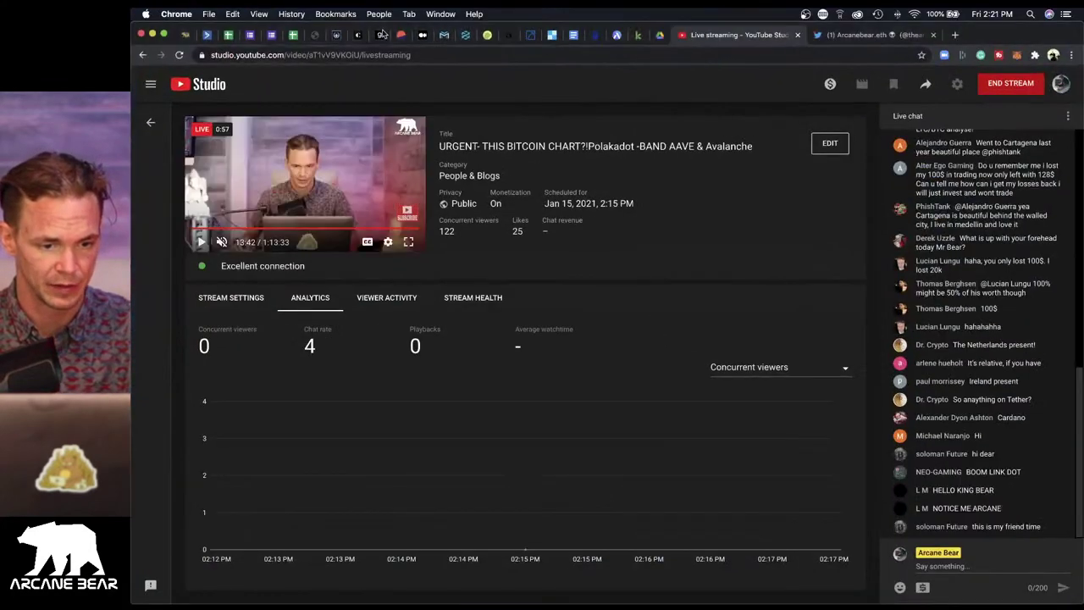
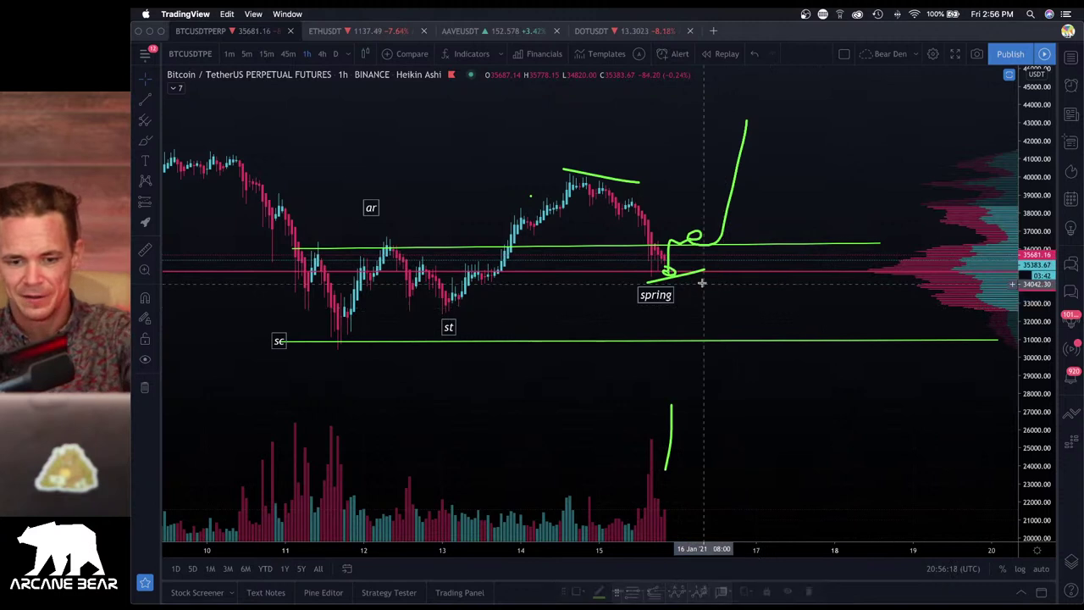
pyautogui.press('super+z')
pyautogui.press('super+z')
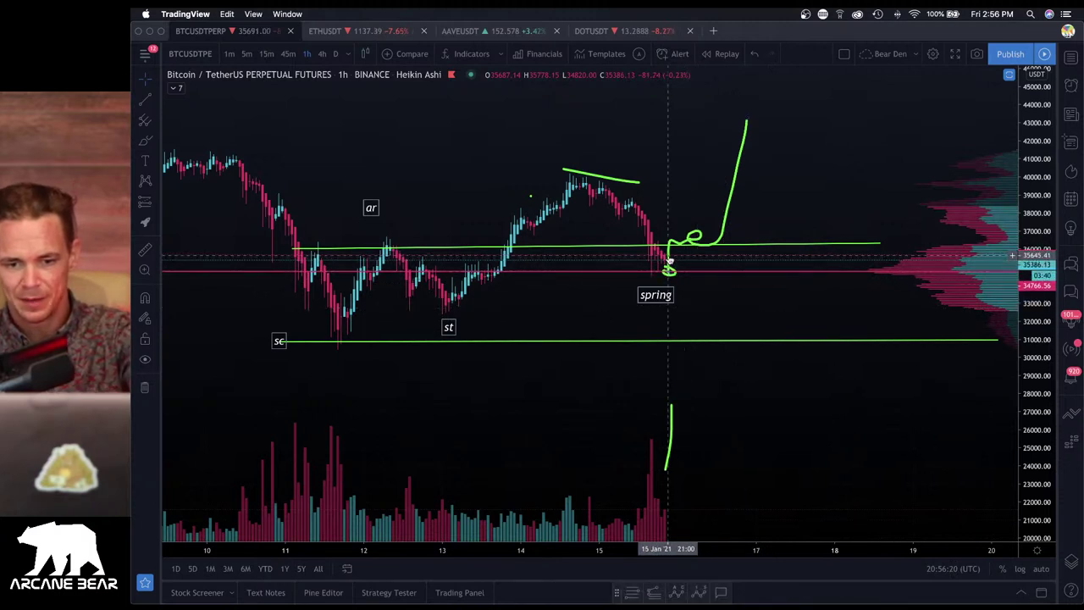
pyautogui.press('super+z')
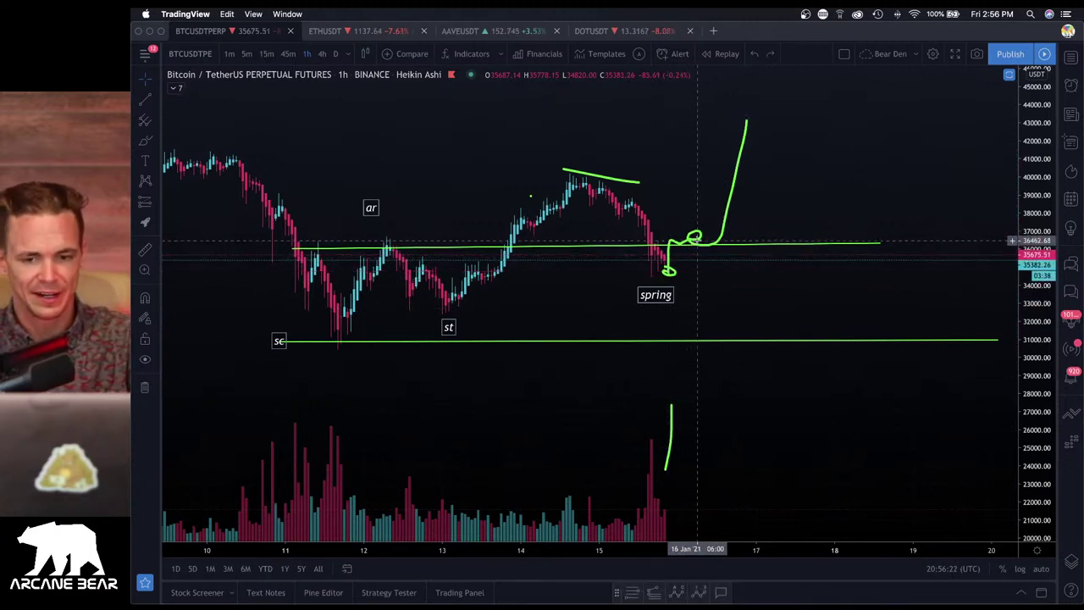
pyautogui.press('super+y')
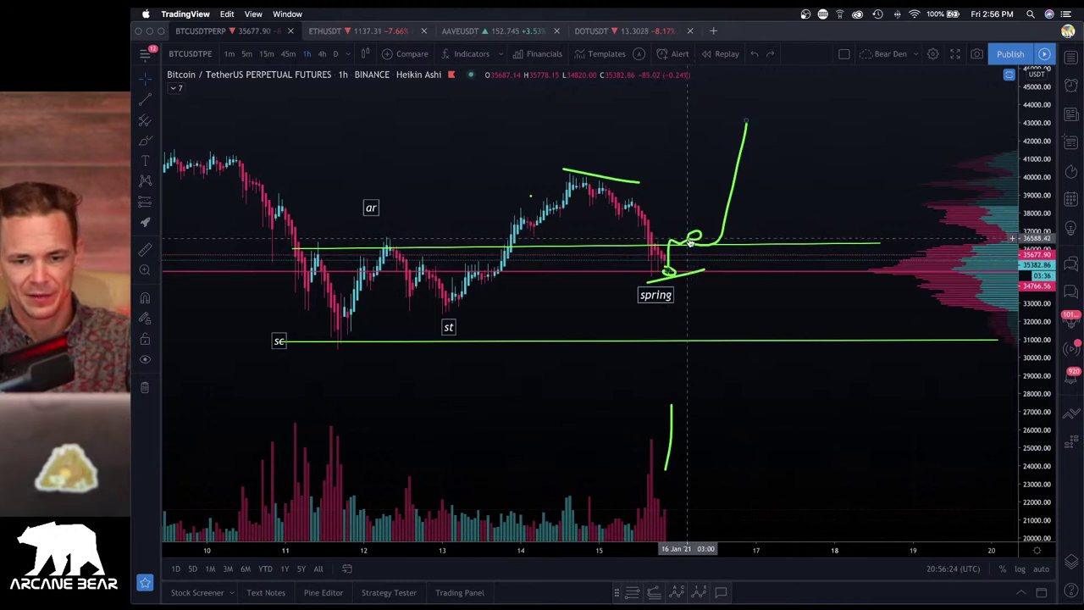
# Remove the brushed upward price projection and the vertical stroke above the latest volume bars
pyautogui.press('super+z')
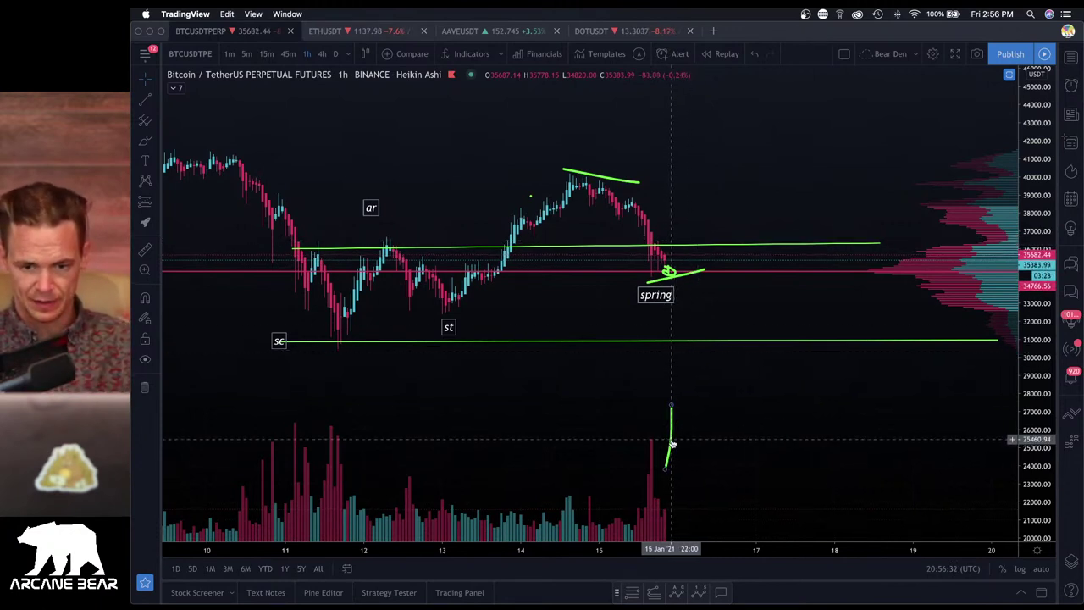
pyautogui.press('super+z')
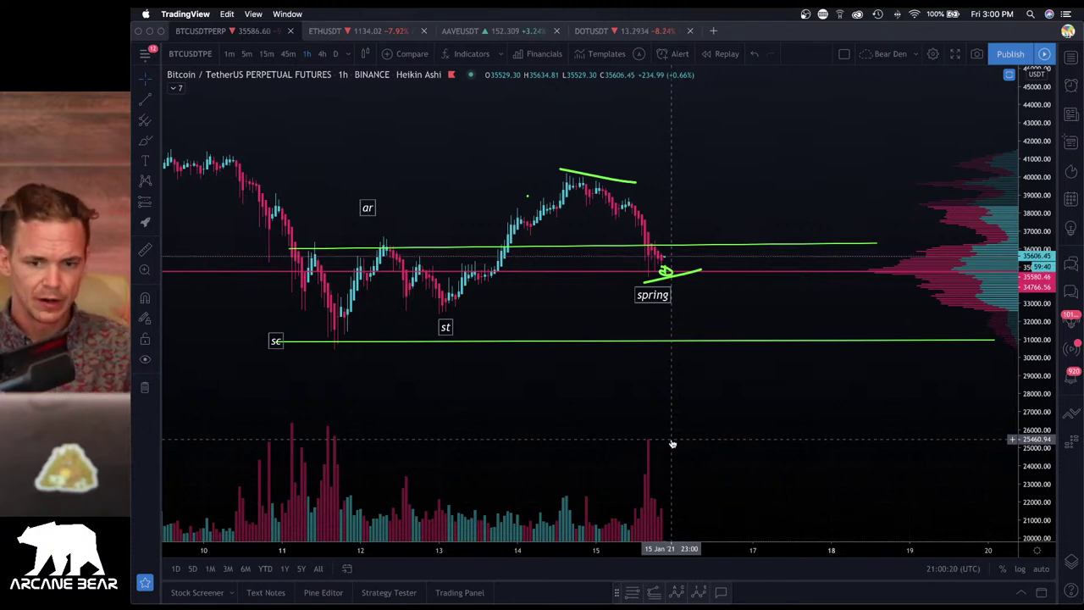
# Switch to the Chrome desktop showing Glassnode's Bitcoin addresses with balance ≥ 1k chart
pyautogui.hotkey('ctrl', 'Up')
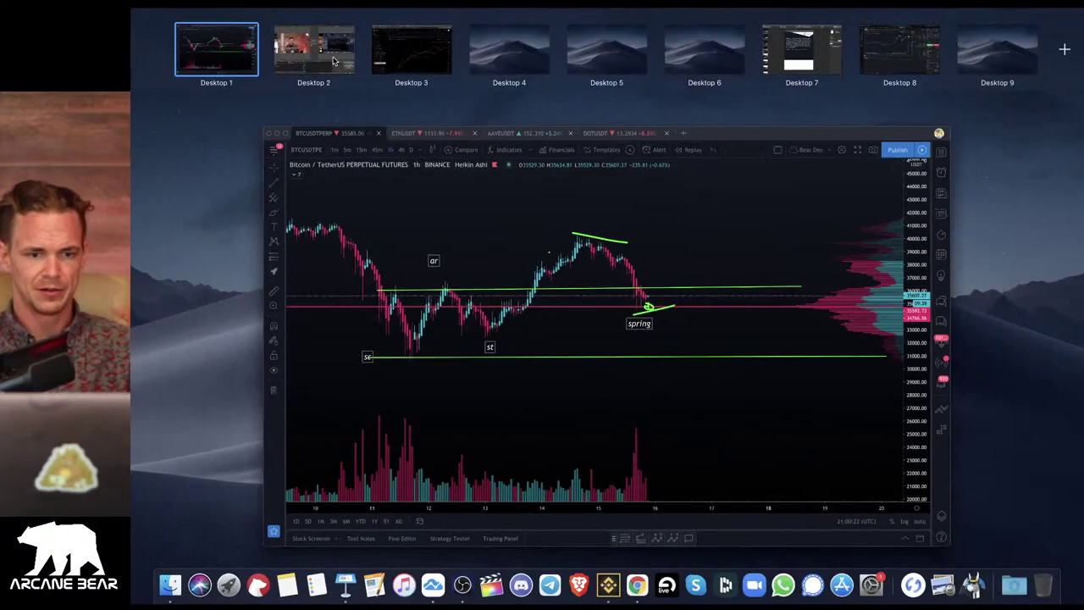
pyautogui.click(416, 68)
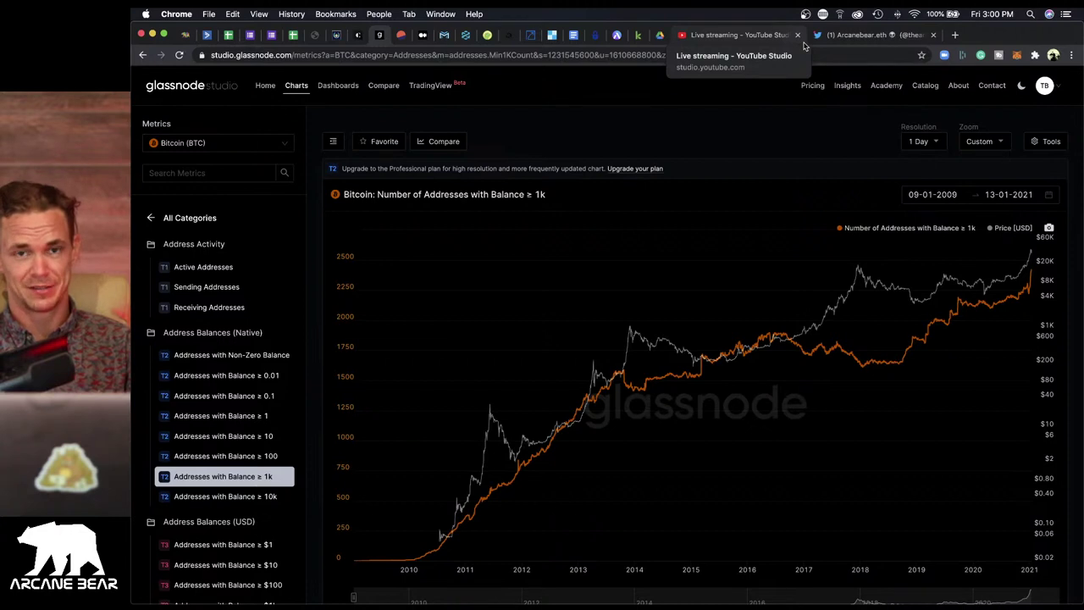
# Open digifox.finance in a new browser tab and look over its homepage introduction and video
pyautogui.click(956, 35)
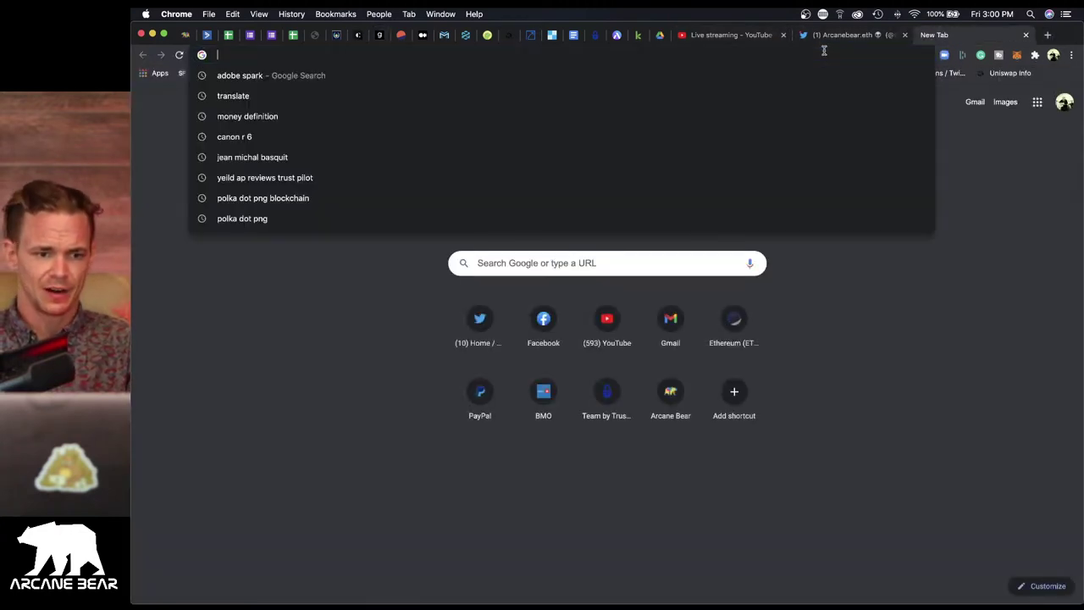
pyautogui.write('dif')
pyautogui.press('BackSpace')
pyautogui.press('BackSpace')
pyautogui.write('igifo')
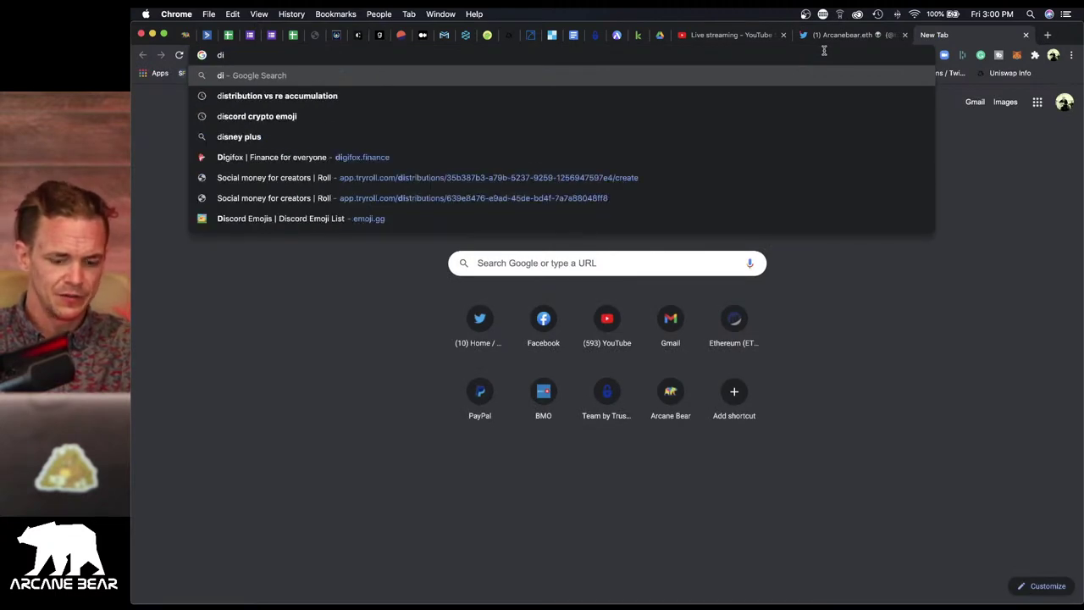
pyautogui.write('x.finance')
pyautogui.press('Return')
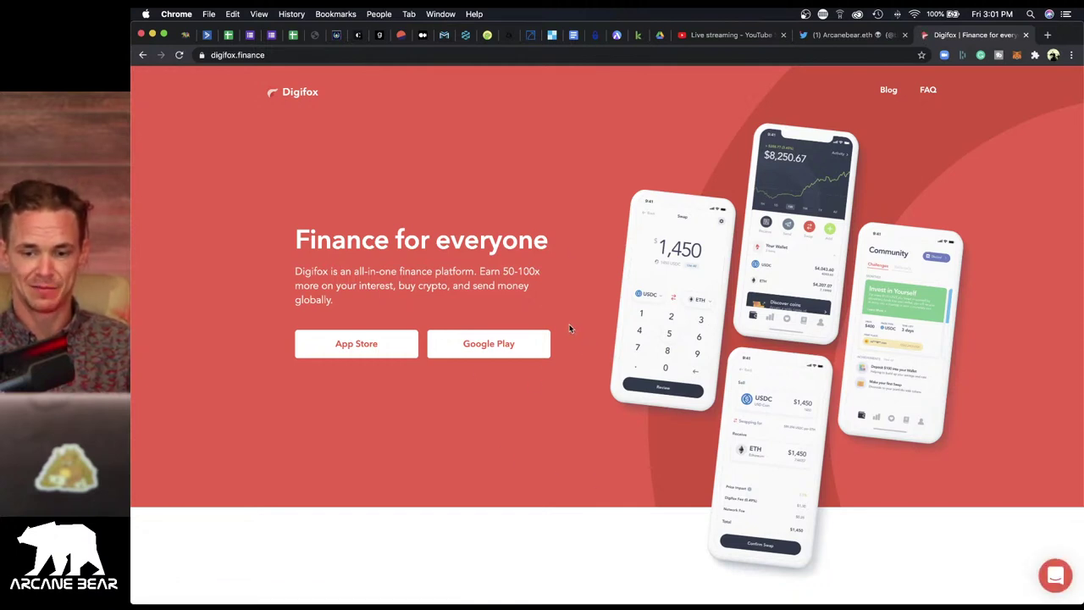
pyautogui.scroll(-3, 569, 320)
pyautogui.scroll(-5, 570, 325)
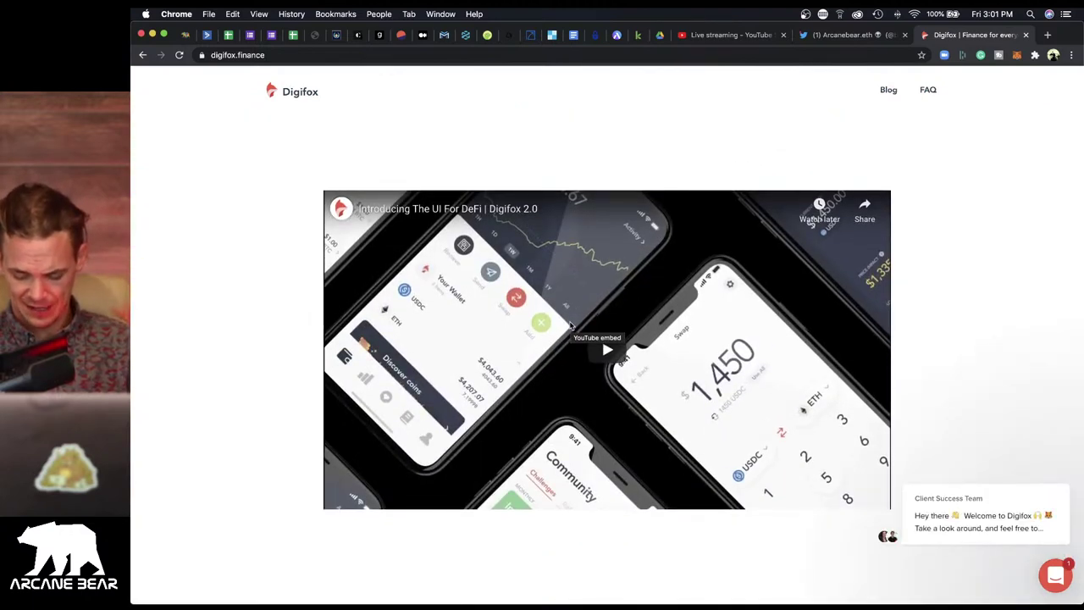
pyautogui.scroll(5, 569, 326)
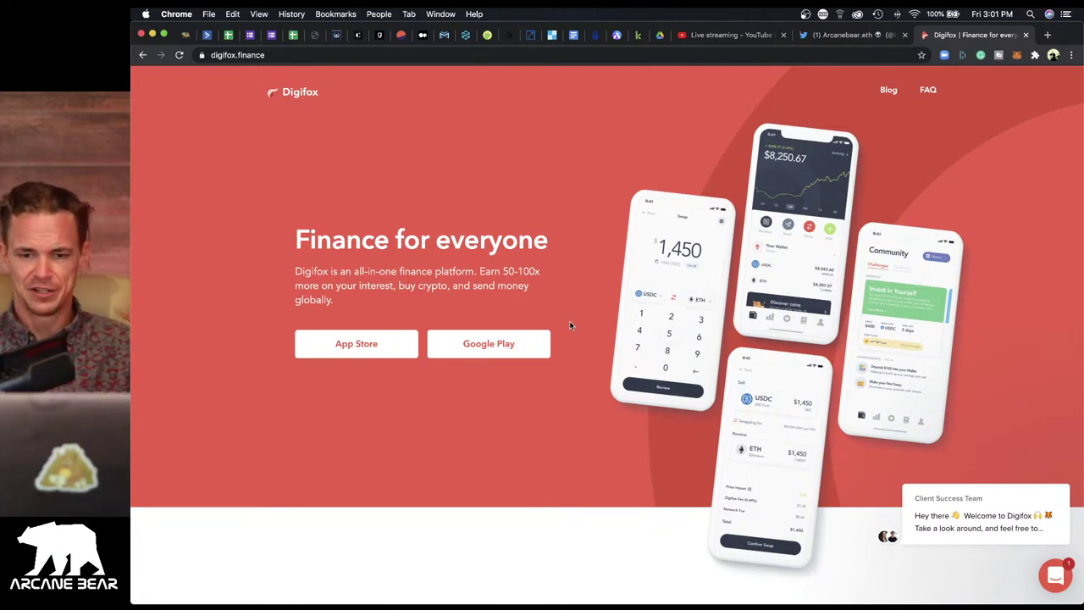
# Switch to the TradingView desktop showing the annotated Bitcoin perpetual chart and shift the price view lower in the pane
pyautogui.hotkey('ctrl', 'Up')
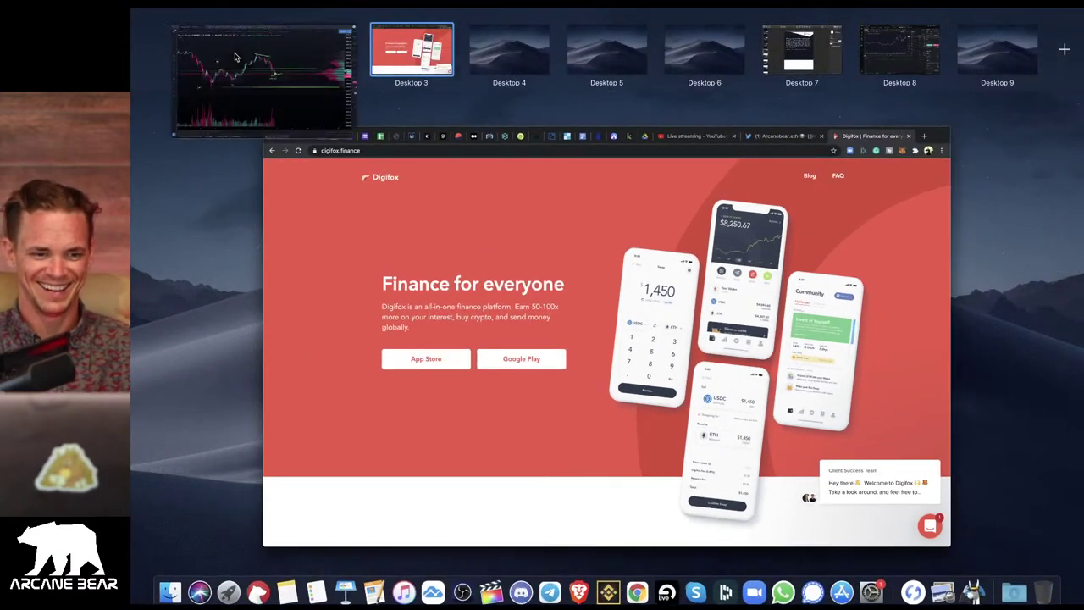
pyautogui.click(235, 58)
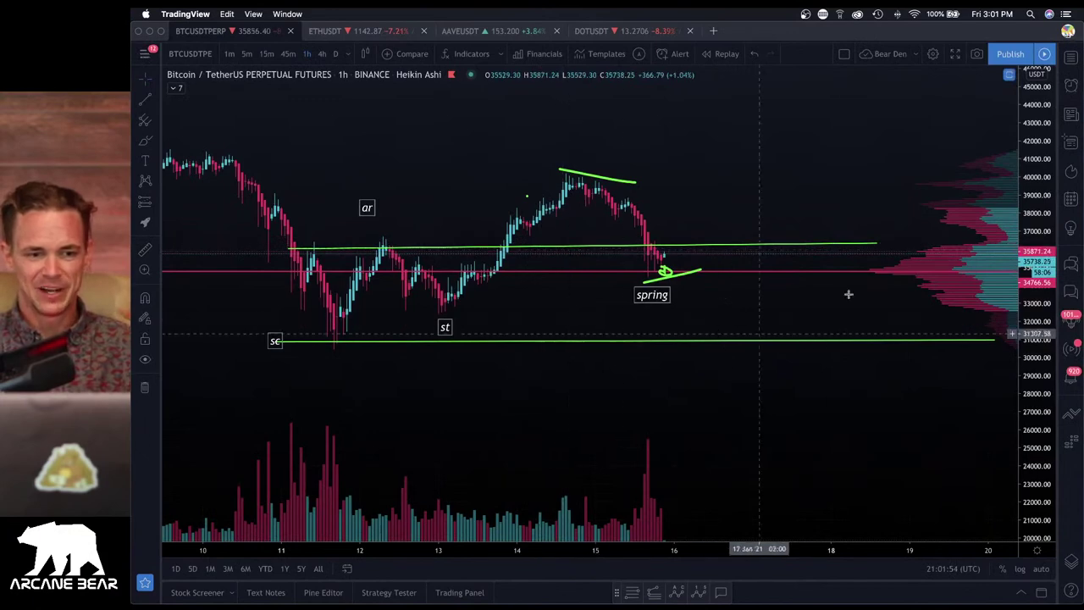
pyautogui.moveTo(849, 294); pyautogui.dragTo(876, 448)
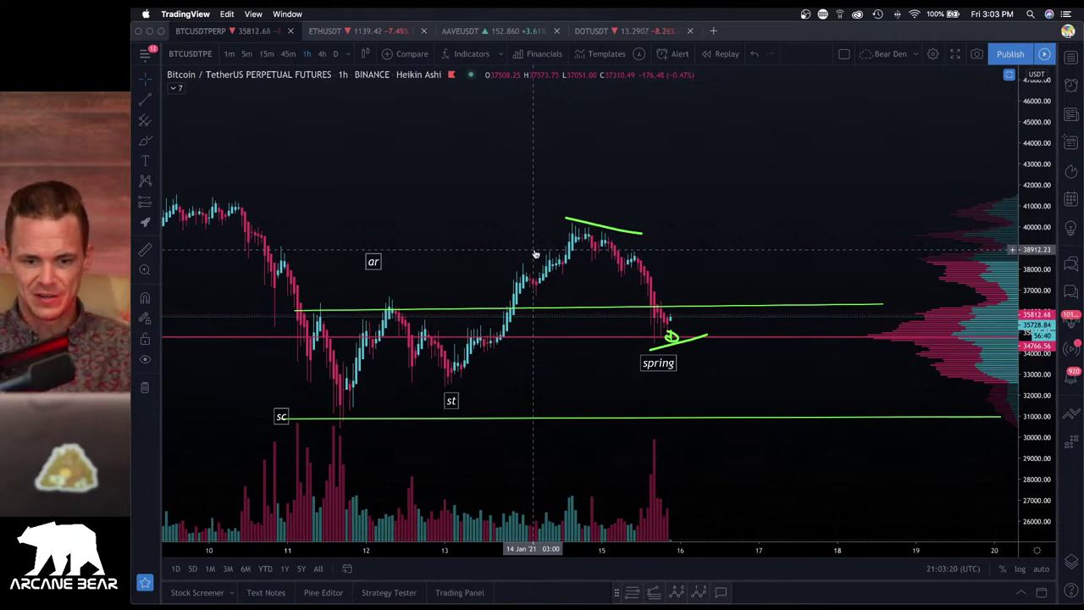
# Switch to the Chrome desktop and bring up the Kiva portfolio page
pyautogui.moveTo(132, 1)
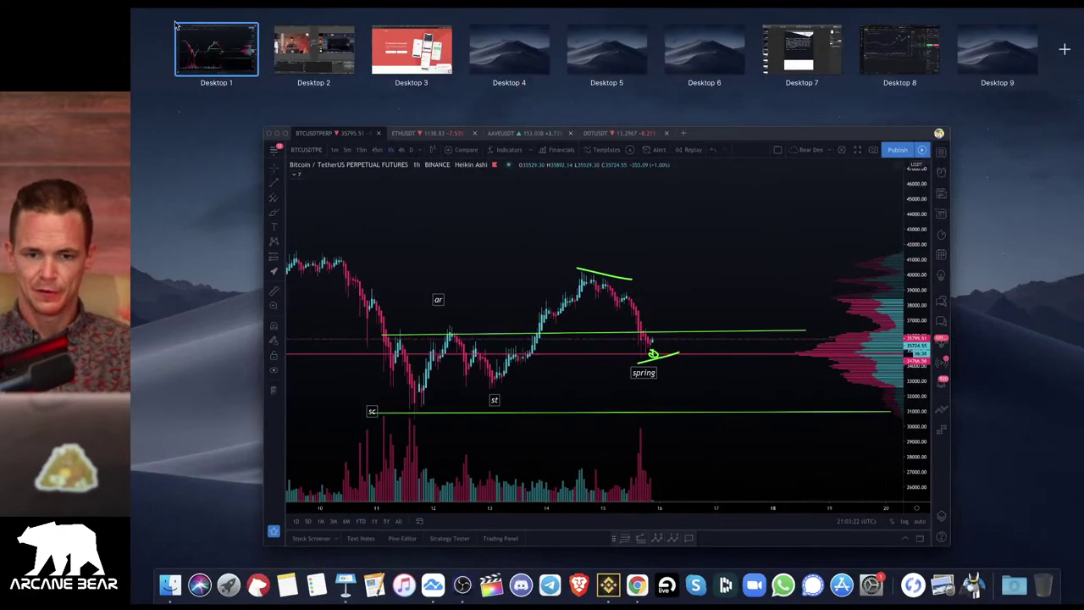
pyautogui.click(407, 57)
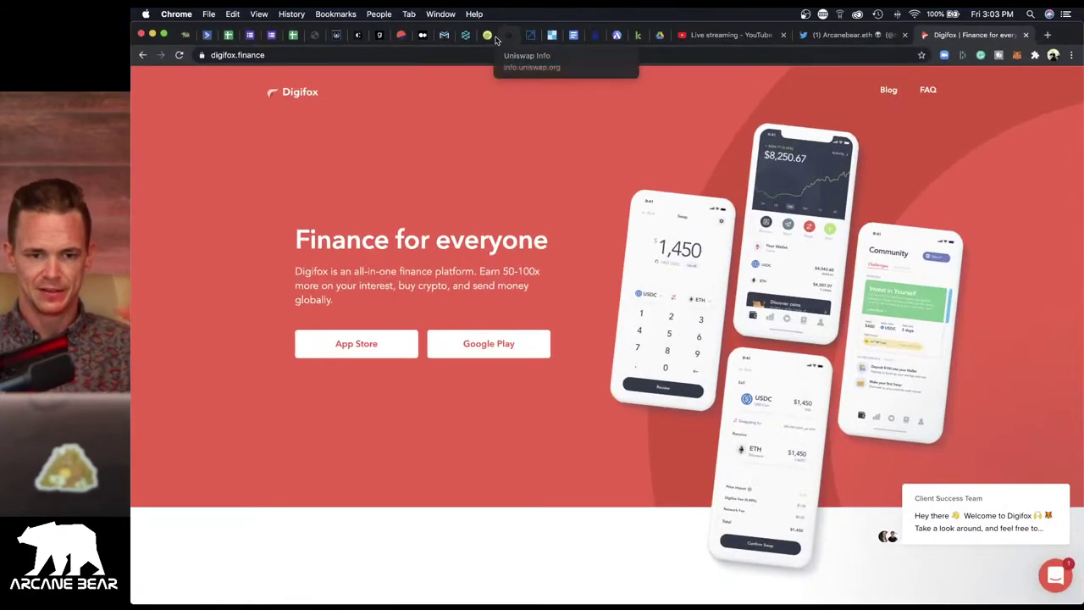
pyautogui.click(638, 37)
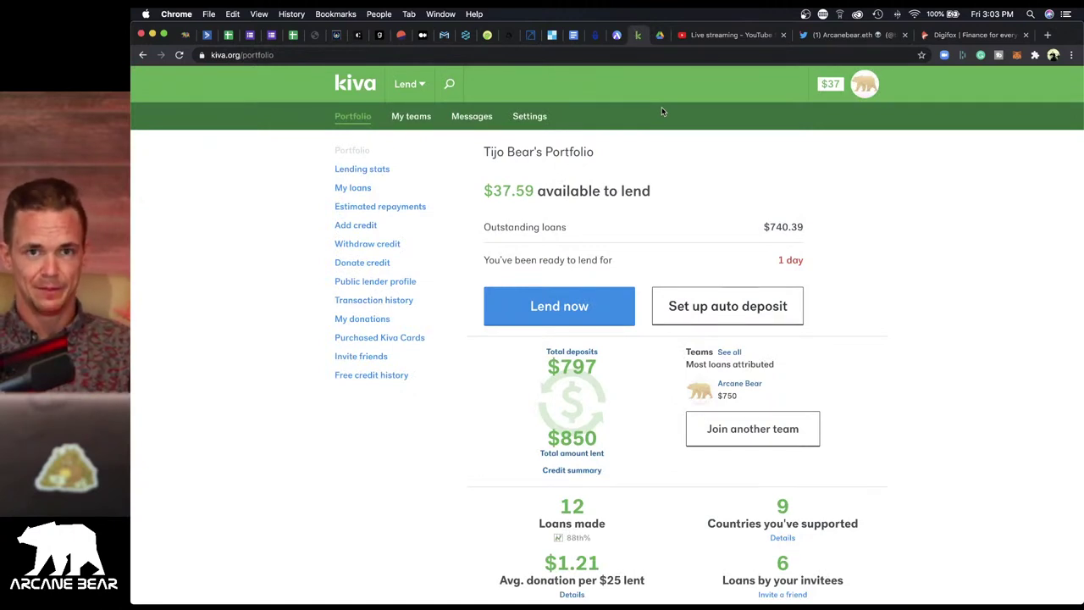
# Browse Kiva's Women loan category and its filtered loan list sorted by popularity
pyautogui.click(406, 83)
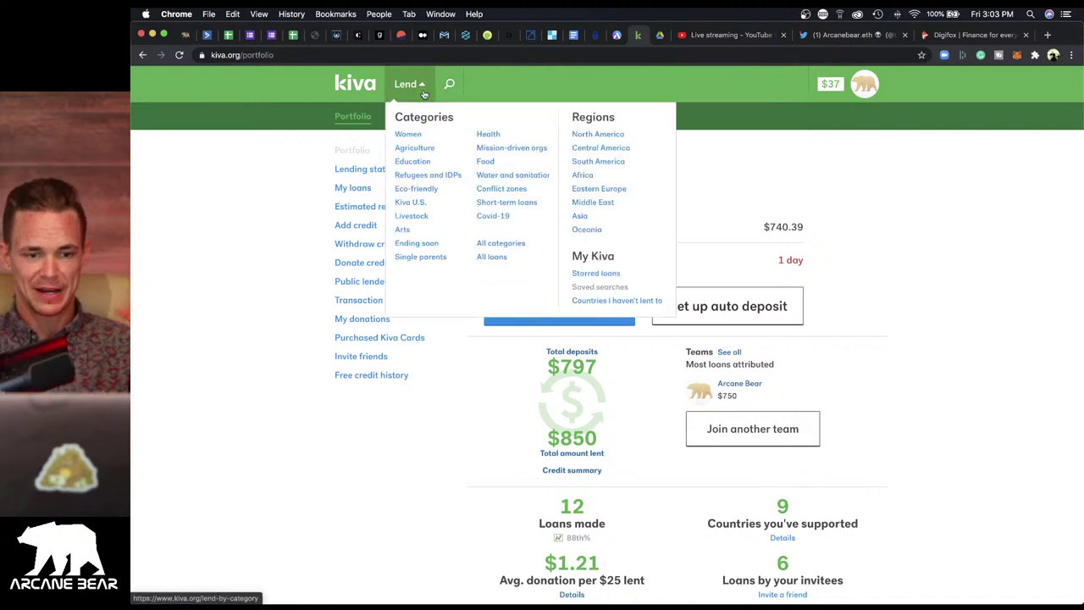
pyautogui.click(415, 136)
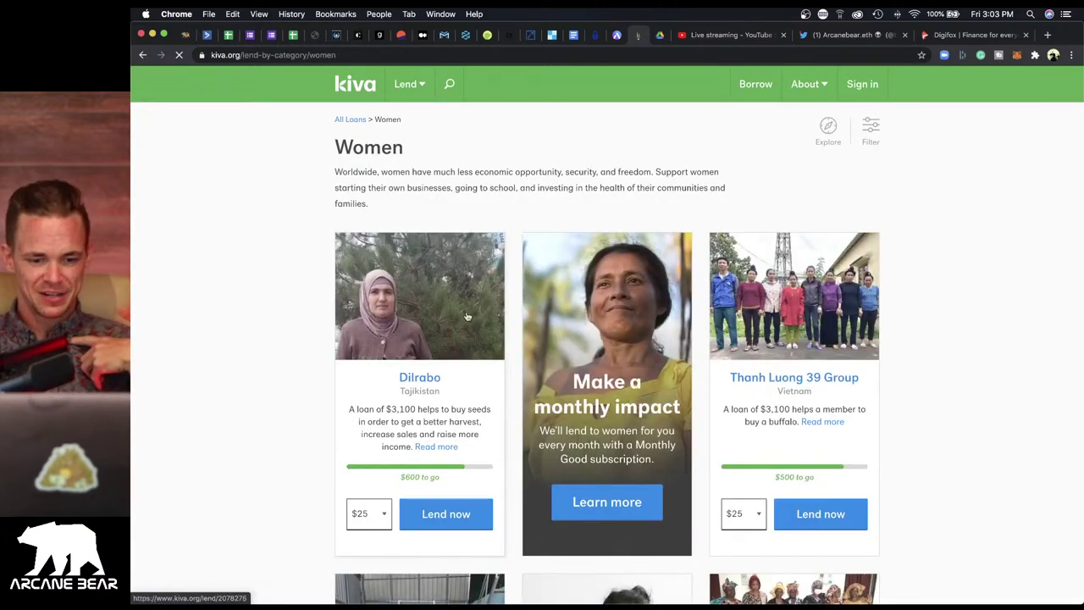
pyautogui.click(423, 87)
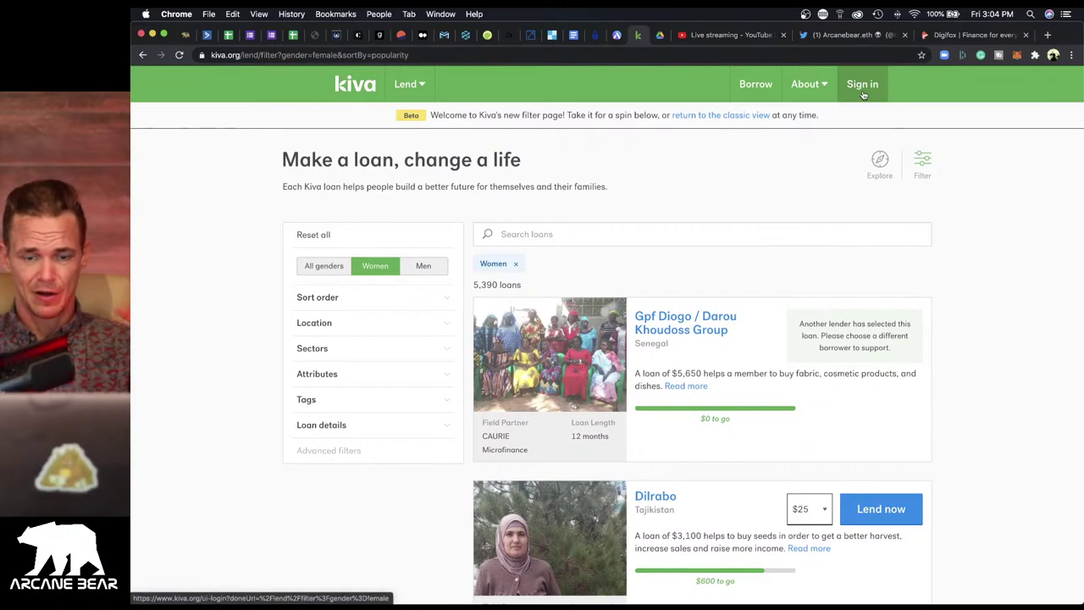
pyautogui.hotkey('ctrl', 'Up')
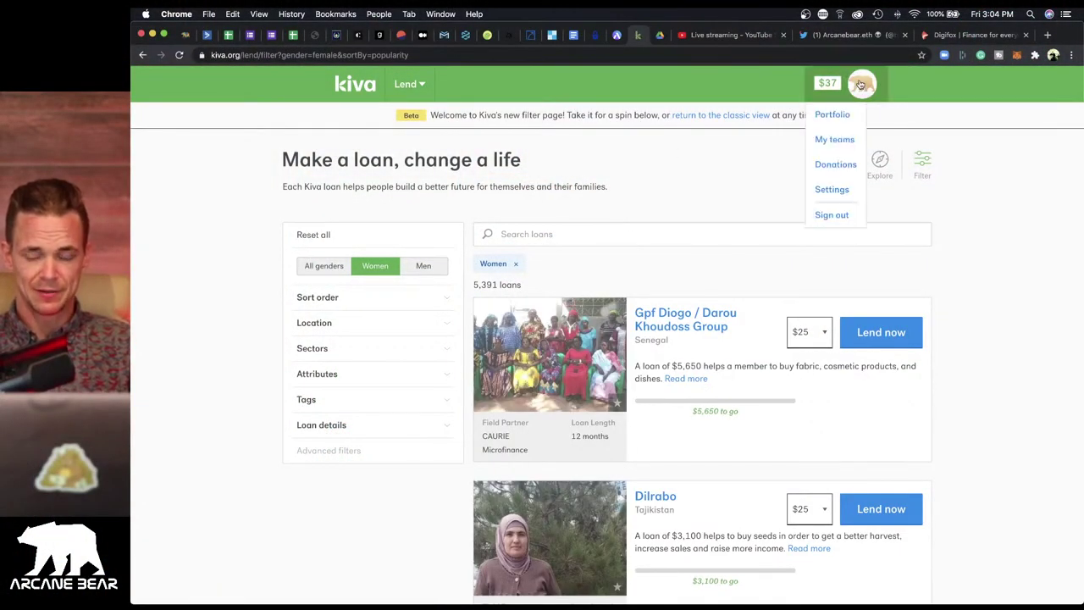
pyautogui.moveTo(407, 83)
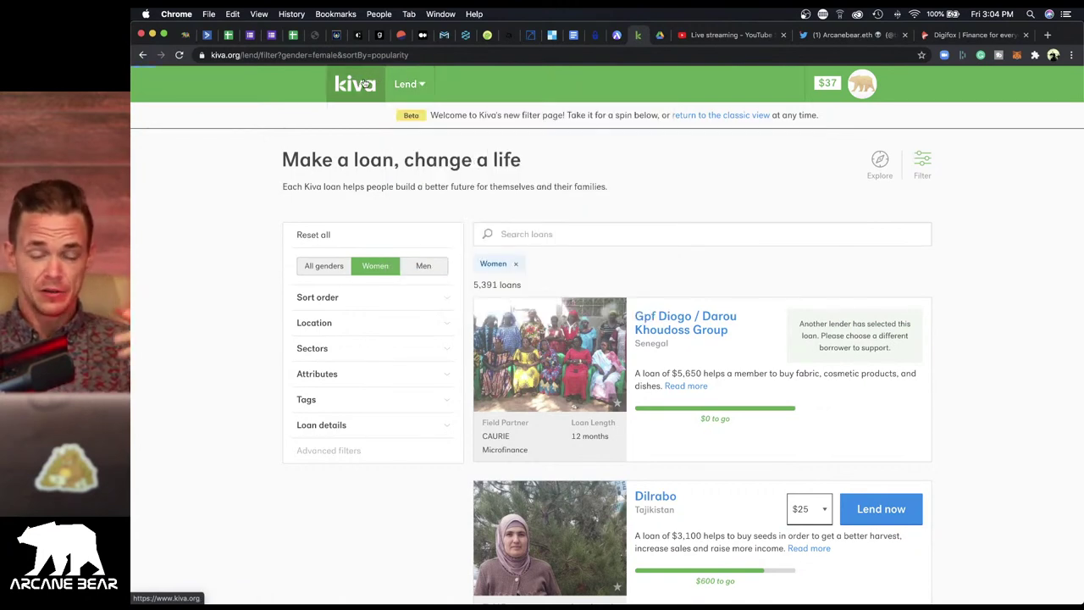
# Go to the Kiva homepage and view the Vietnamese group's loan for buying a buffalo
pyautogui.click(362, 82)
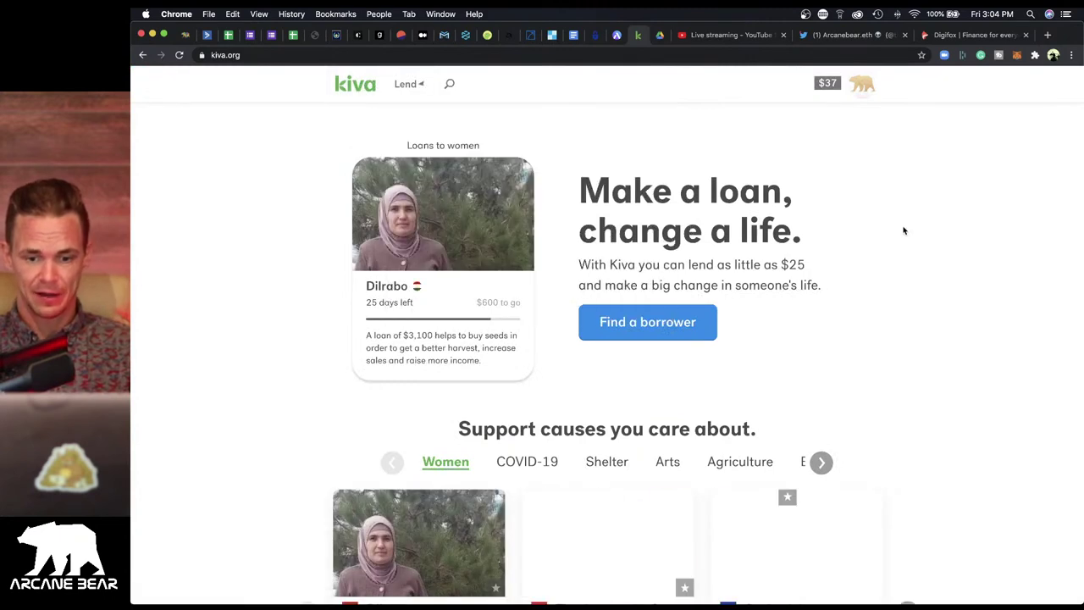
pyautogui.scroll(-3, 826, 224)
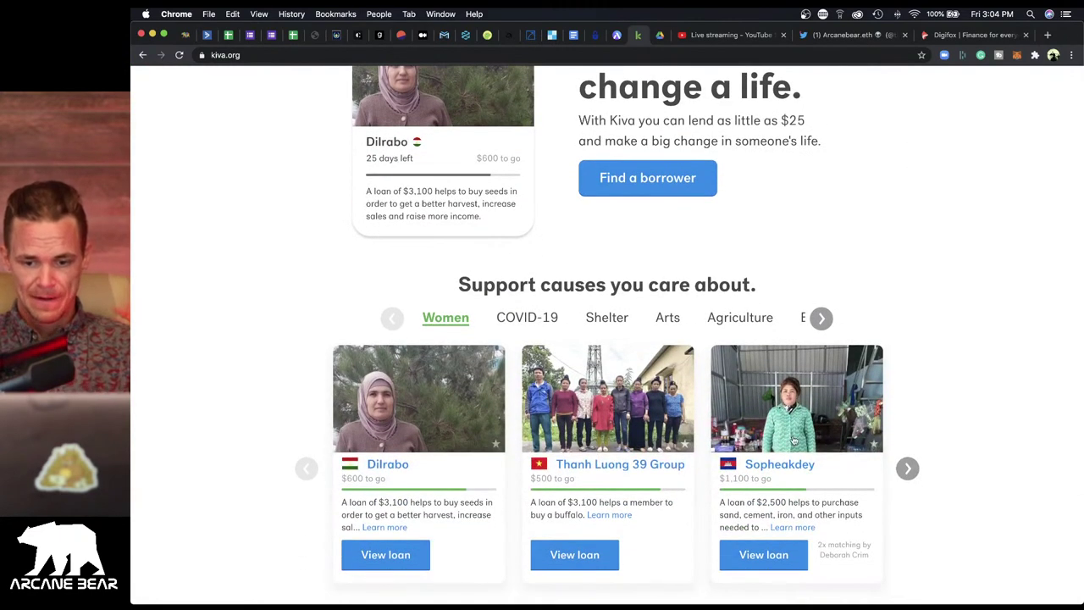
pyautogui.scroll(-1, 791, 458)
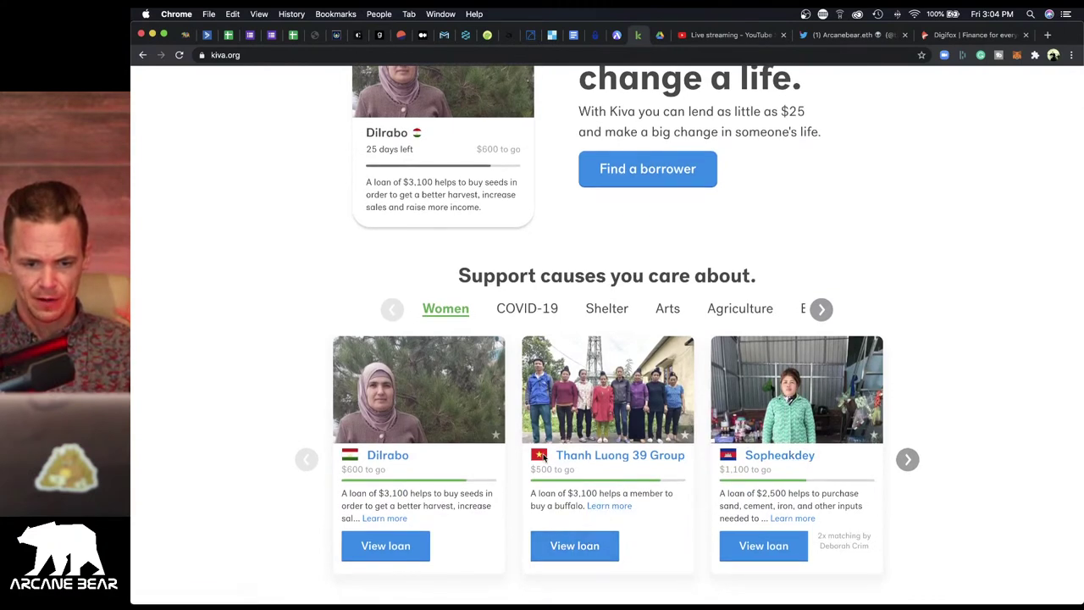
pyautogui.click(582, 547)
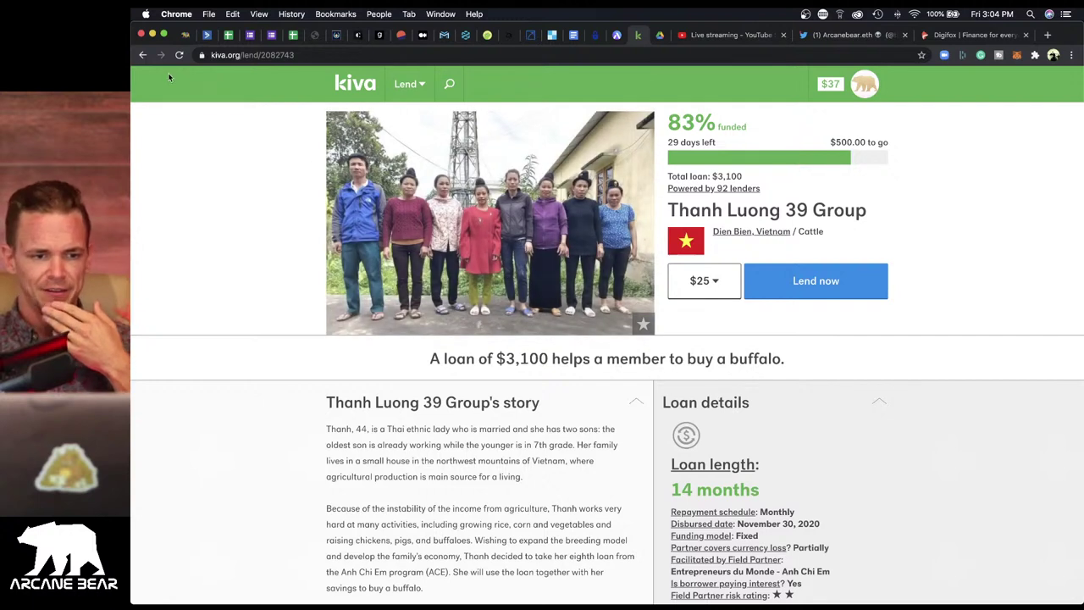
# Return to the homepage loans and open the Tajikistan farming loan for seeds, reading the borrower's story and loan details
pyautogui.click(142, 55)
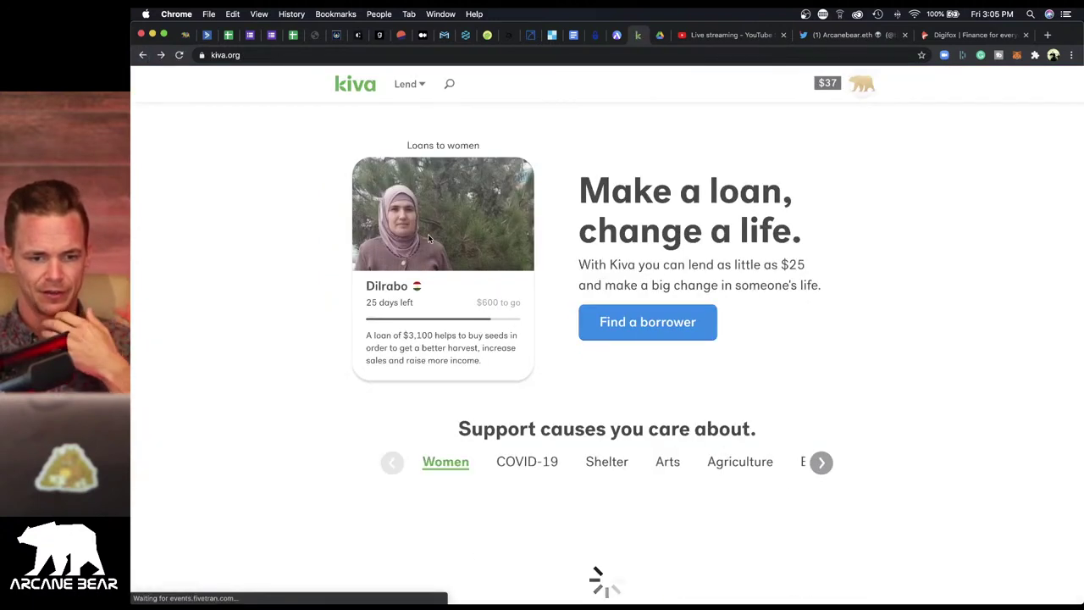
pyautogui.scroll(-3, 434, 250)
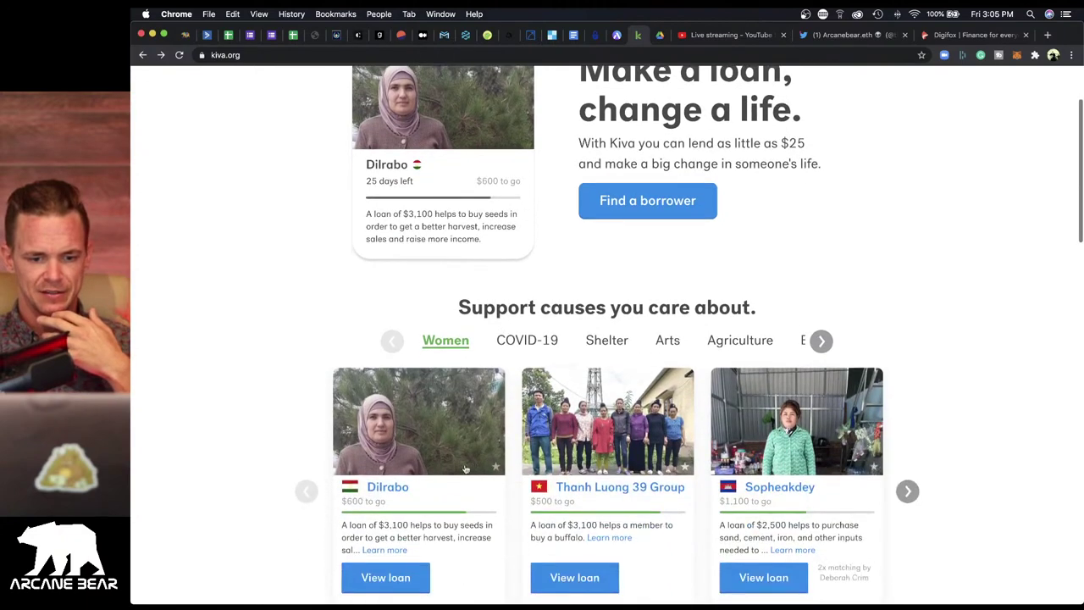
pyautogui.click(398, 578)
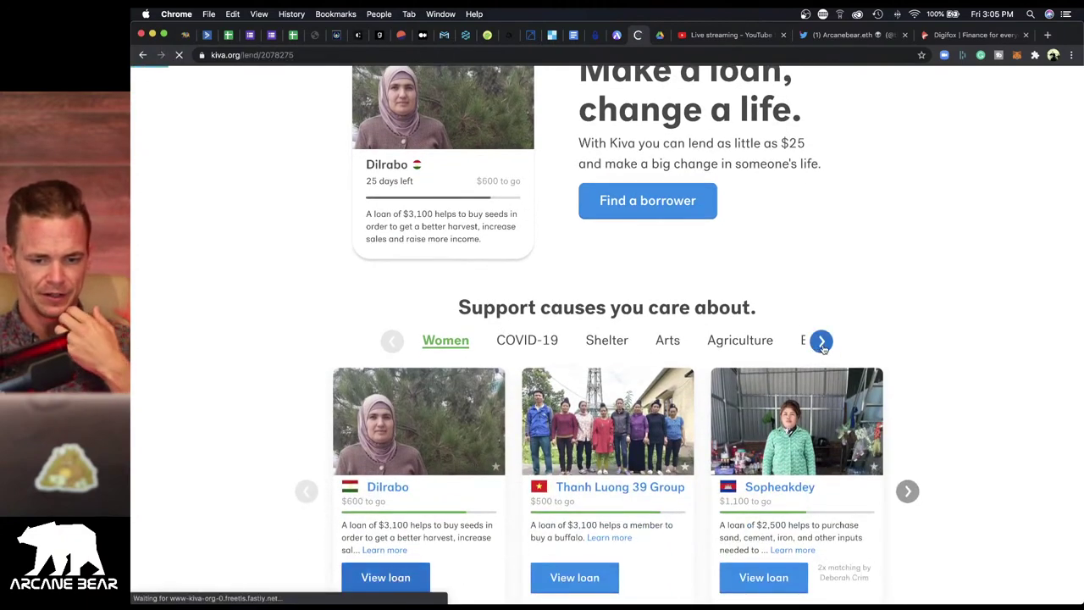
pyautogui.scroll(-2, 822, 349)
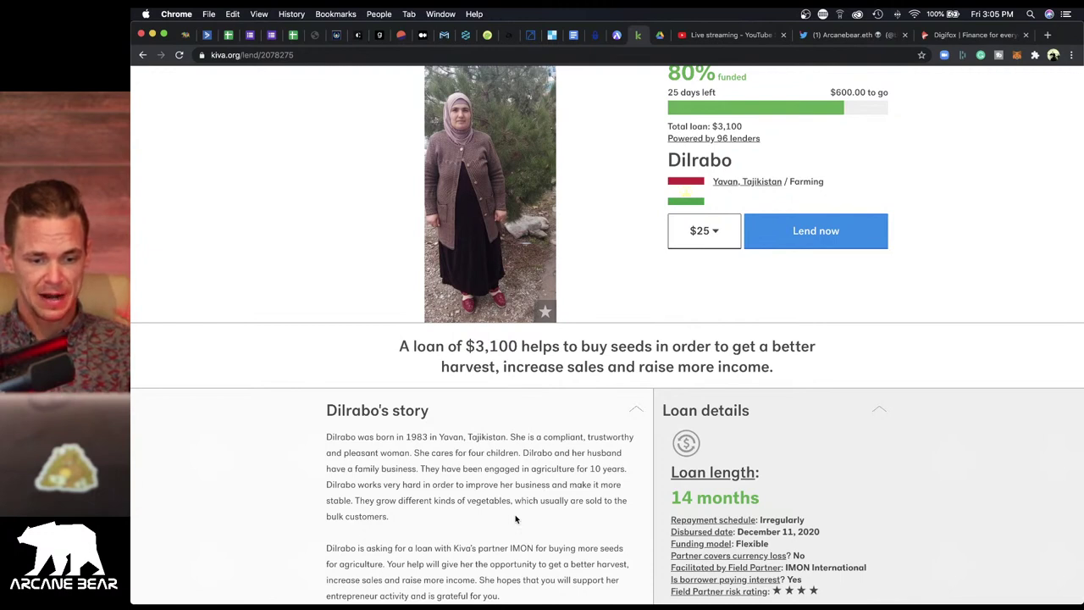
pyautogui.scroll(-1, 515, 520)
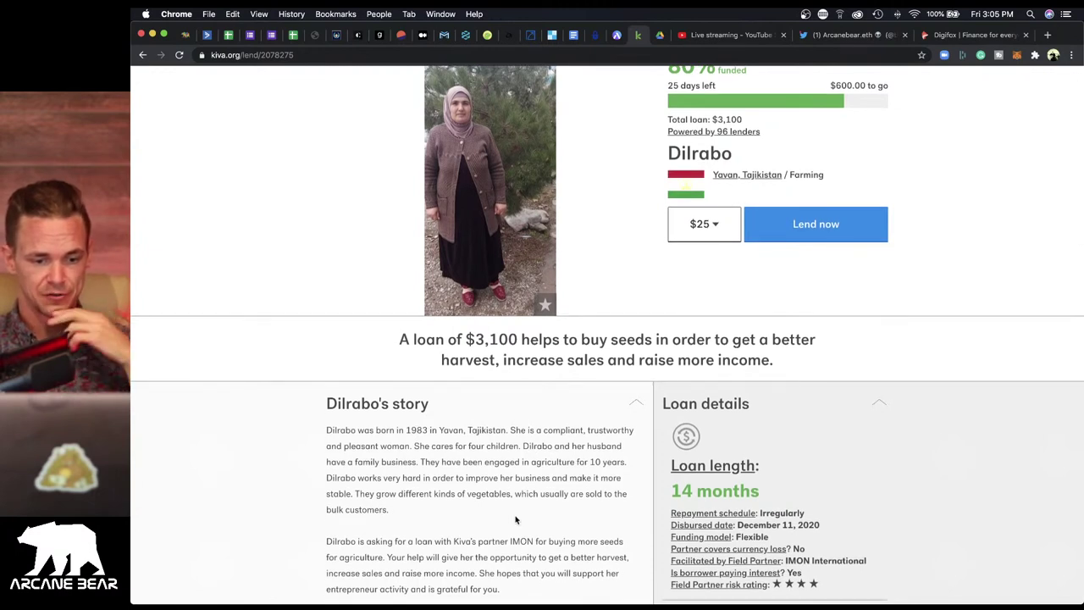
pyautogui.scroll(-1, 515, 519)
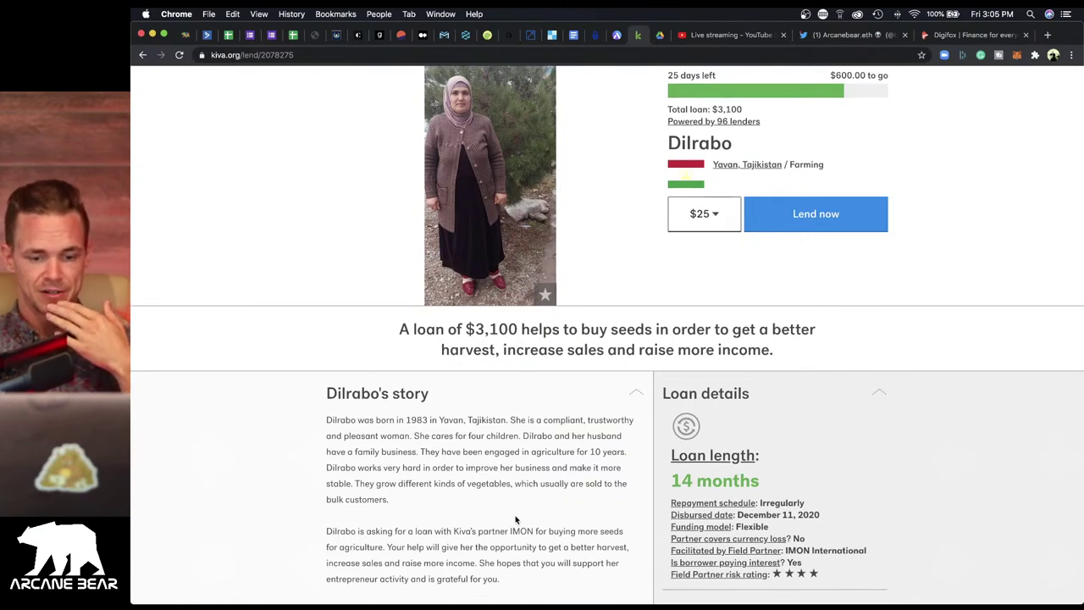
pyautogui.scroll(-5, 515, 519)
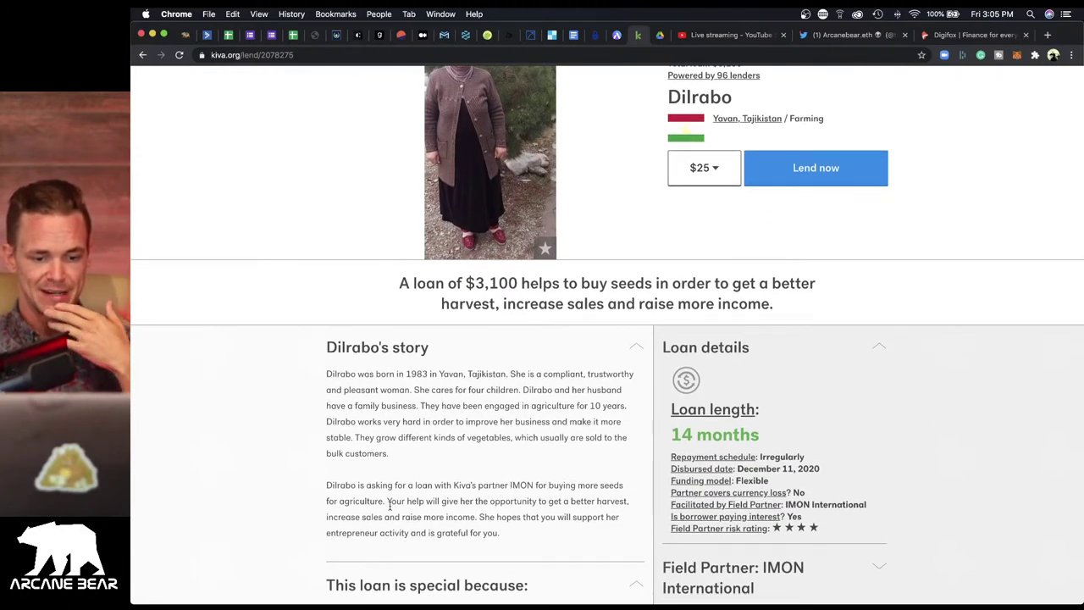
pyautogui.scroll(5, 466, 487)
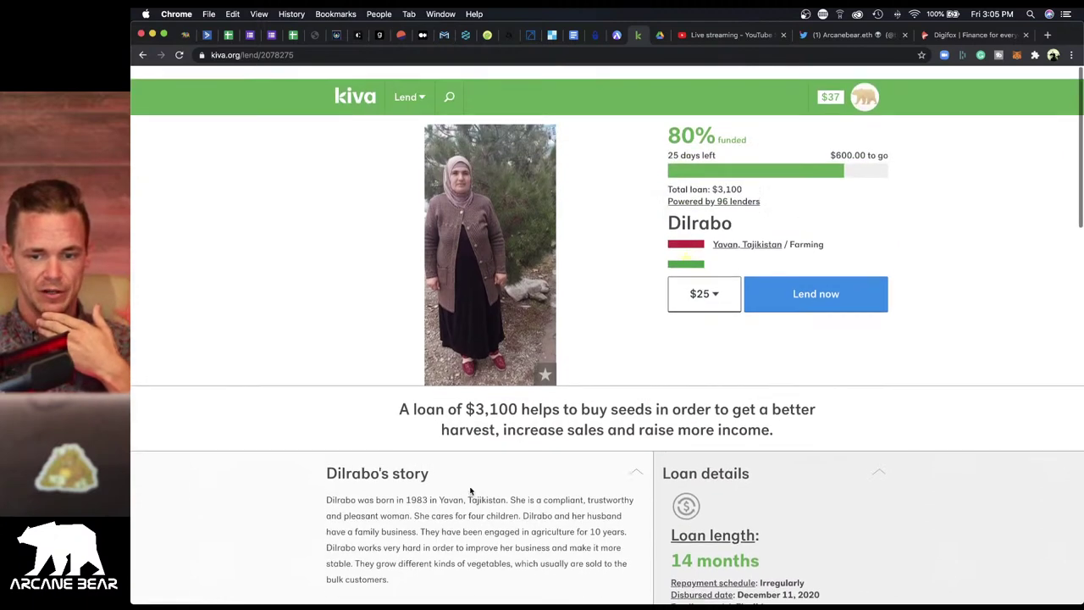
# Lend $25 to the Tajikistan farming borrower and complete the order using Kiva credit
pyautogui.click(723, 280)
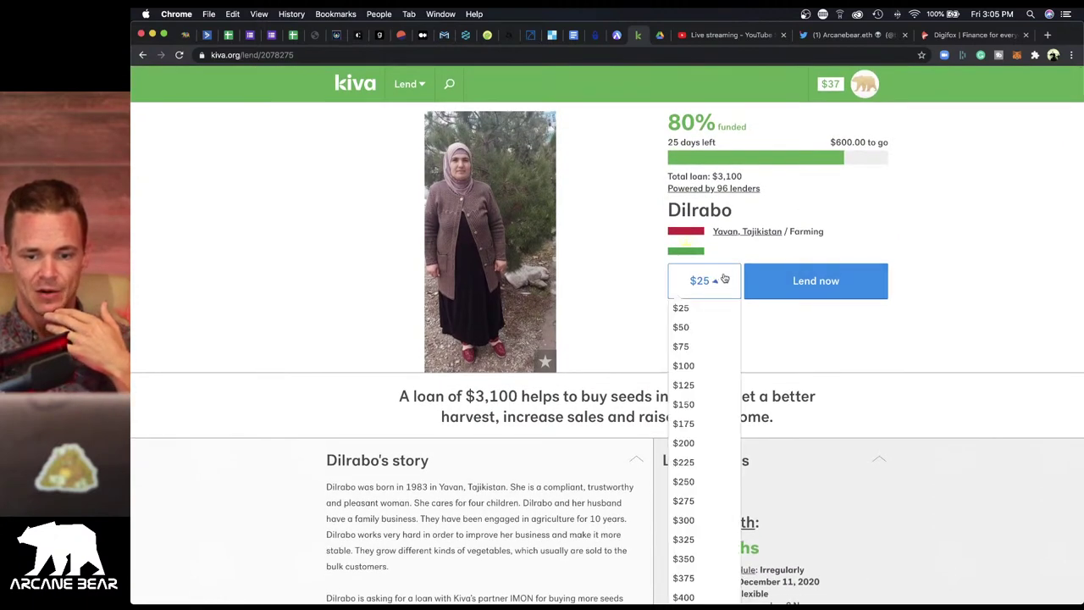
pyautogui.click(690, 308)
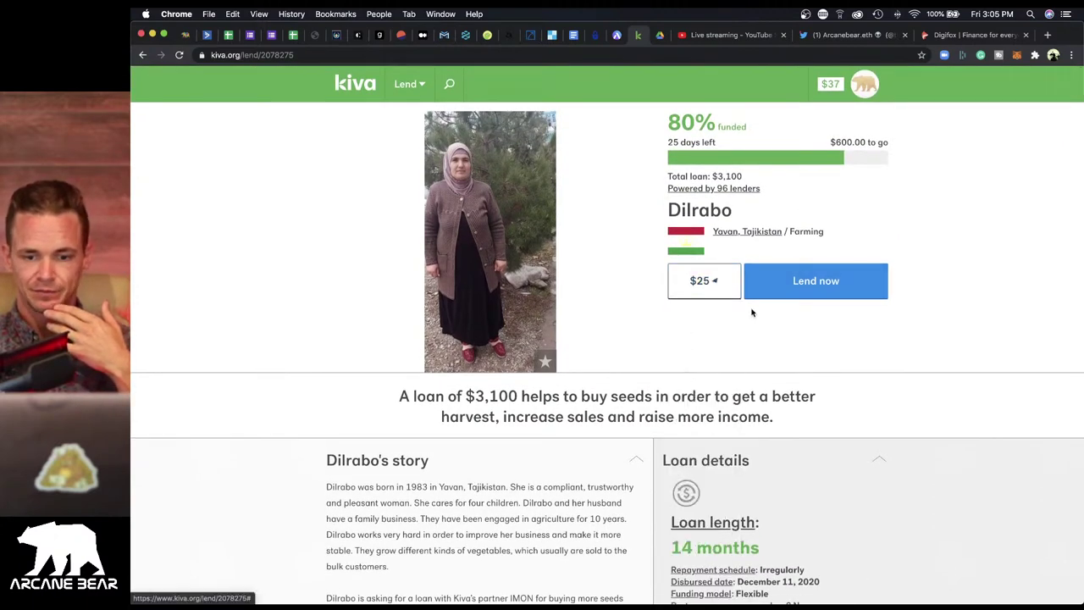
pyautogui.click(832, 289)
pyautogui.click(804, 301)
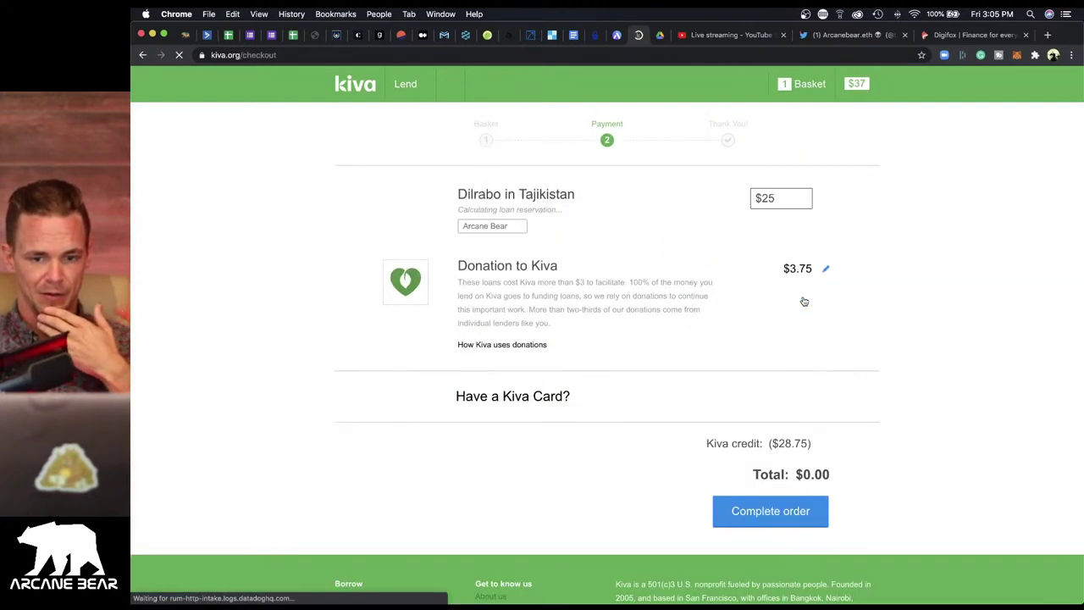
pyautogui.click(780, 518)
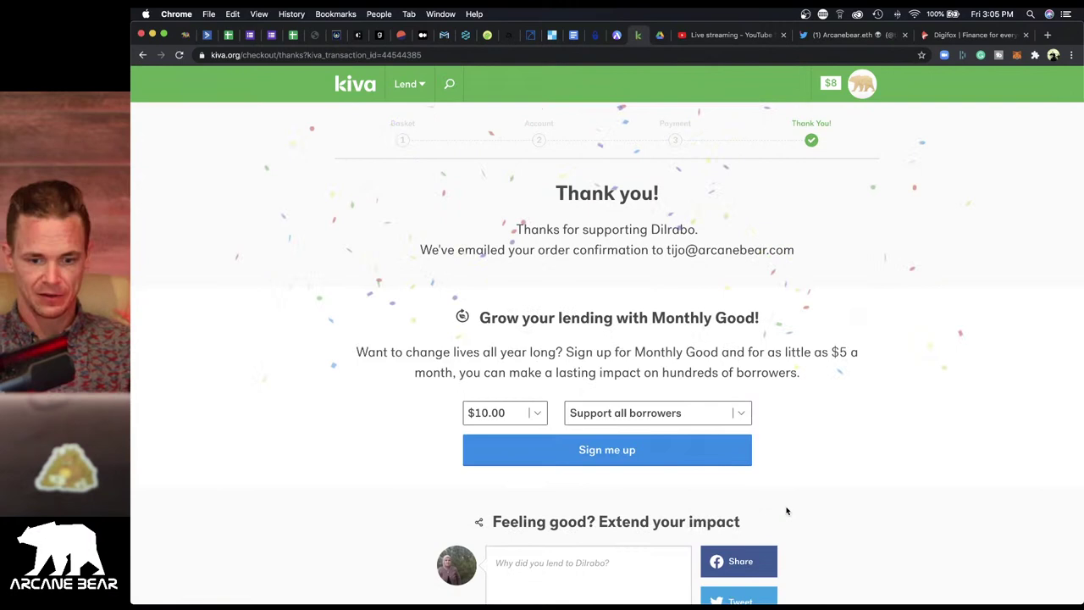
# Open the Arcane Bear lending team page from the portfolio and review its team activity and impact figures
pyautogui.moveTo(861, 83)
pyautogui.click(840, 113)
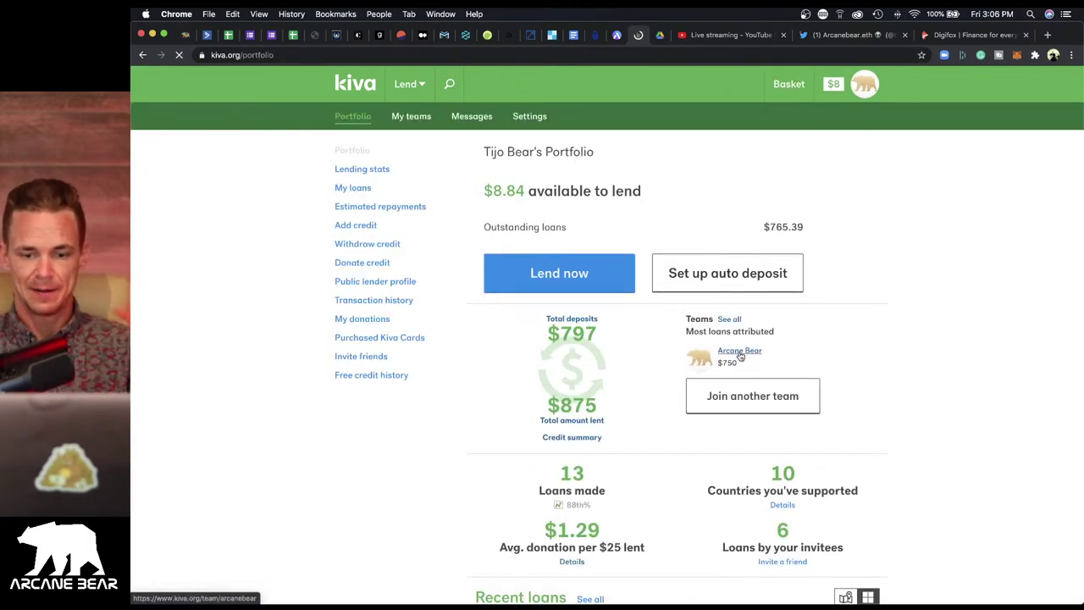
pyautogui.click(740, 350)
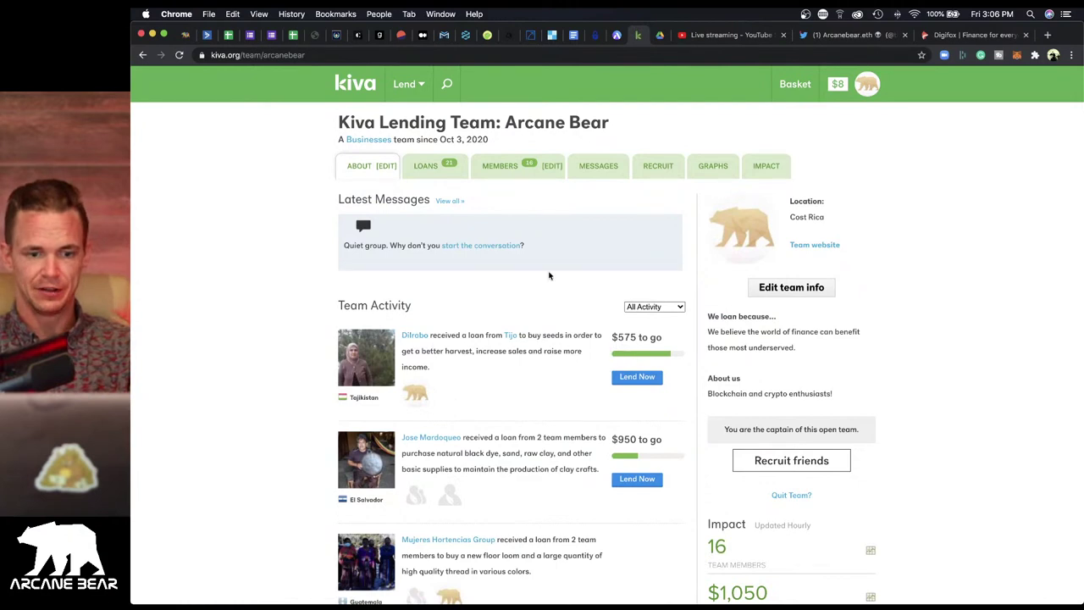
pyautogui.scroll(-4, 548, 282)
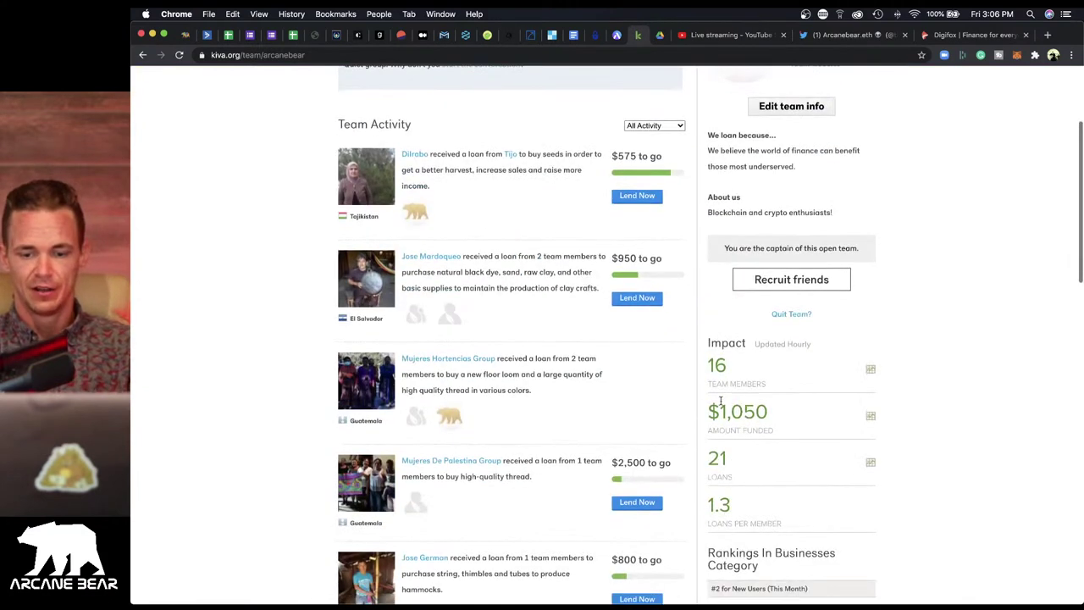
# Highlight the team members and amount funded figures in the Arcane Bear team's Impact section
pyautogui.moveTo(706, 365); pyautogui.dragTo(769, 368)
pyautogui.moveTo(784, 422); pyautogui.dragTo(708, 410)
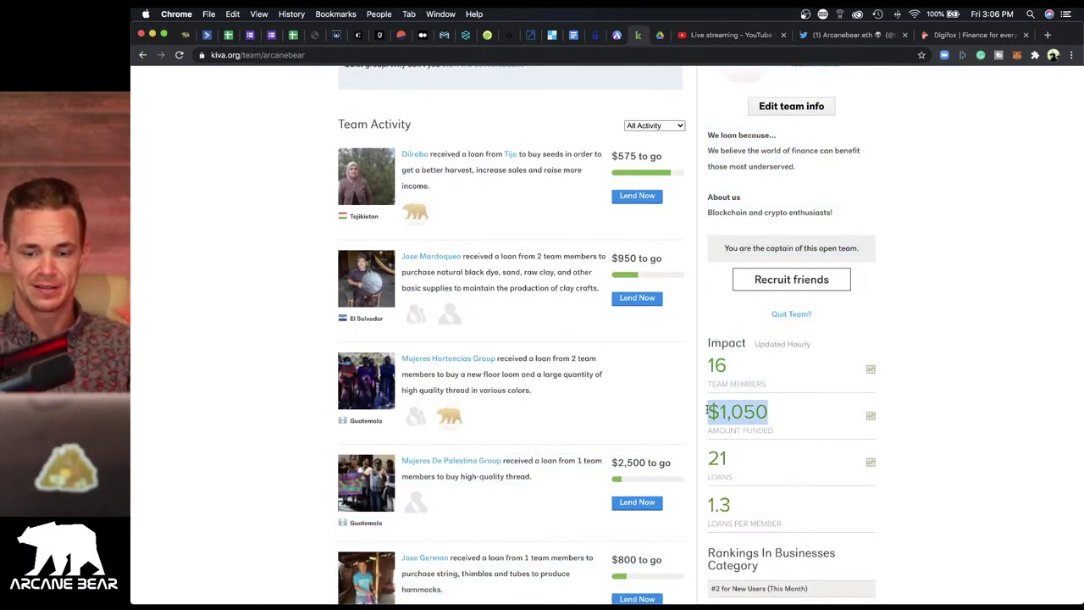
pyautogui.scroll(2, 791, 365)
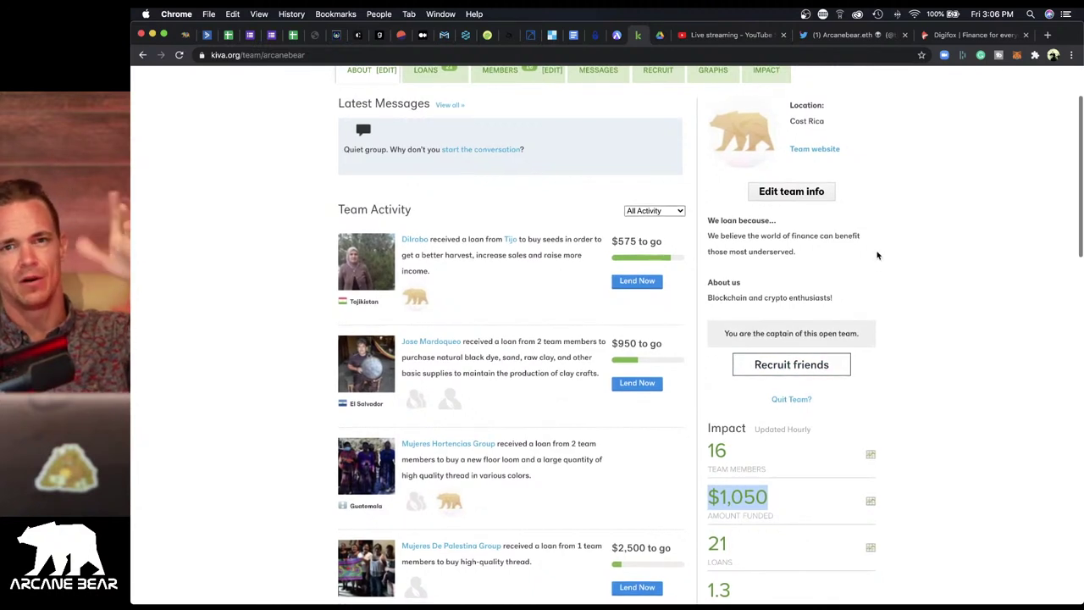
pyautogui.scroll(1, 877, 255)
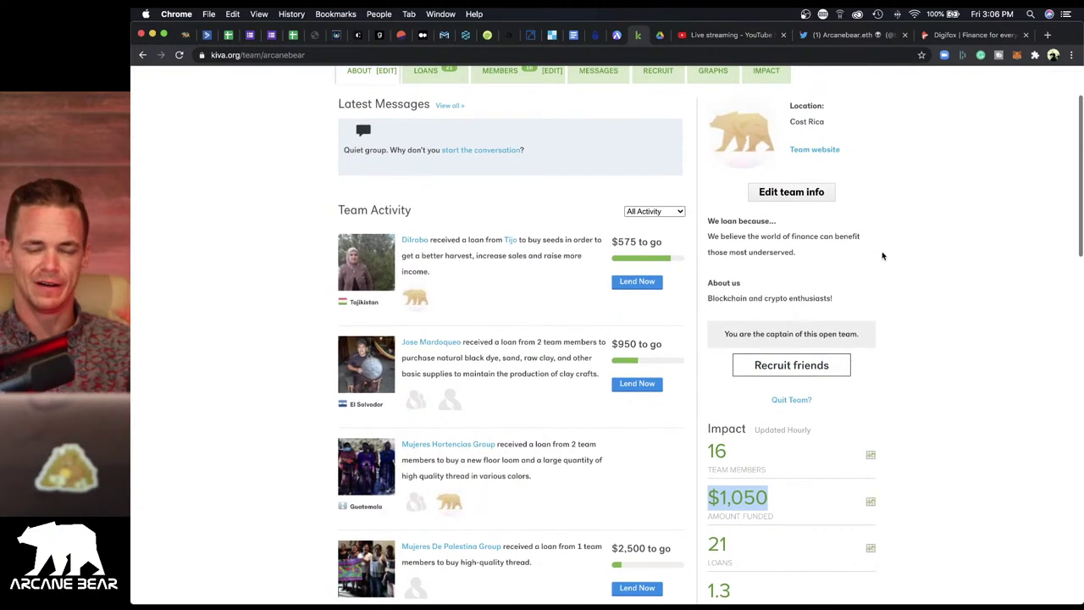
pyautogui.scroll(3, 593, 229)
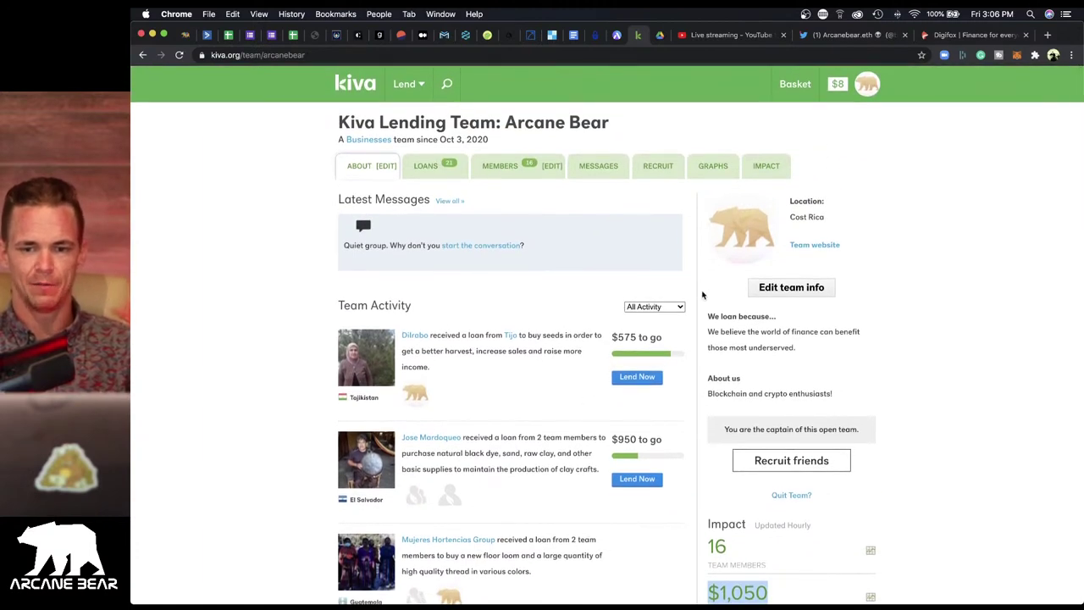
# Switch to TradingView and bring up the ETHUSDT chart
pyautogui.hotkey('ctrl', 'Up')
pyautogui.click(314, 53)
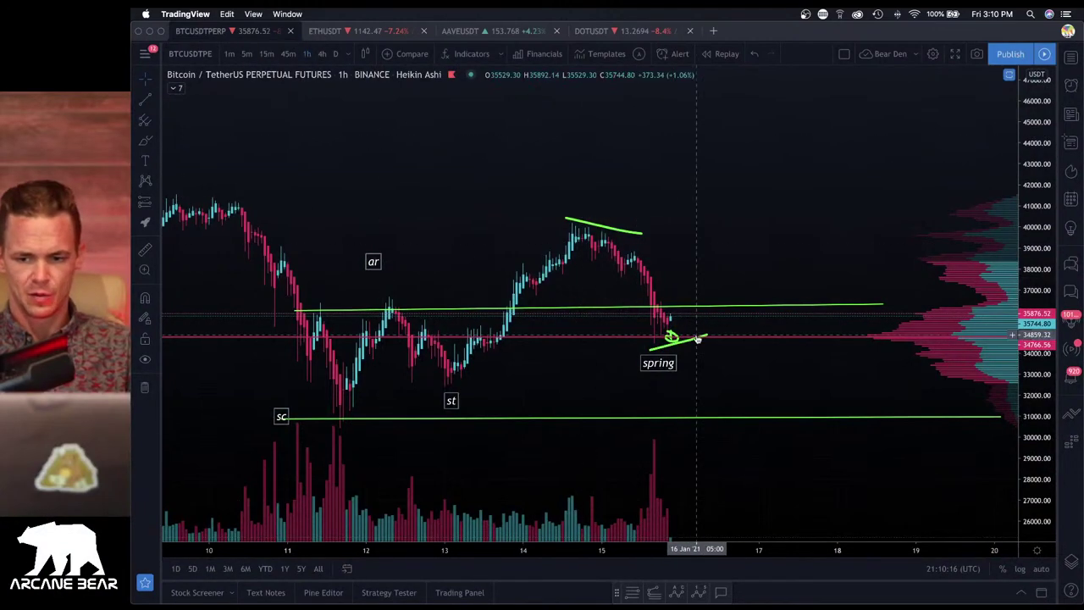
pyautogui.click(334, 30)
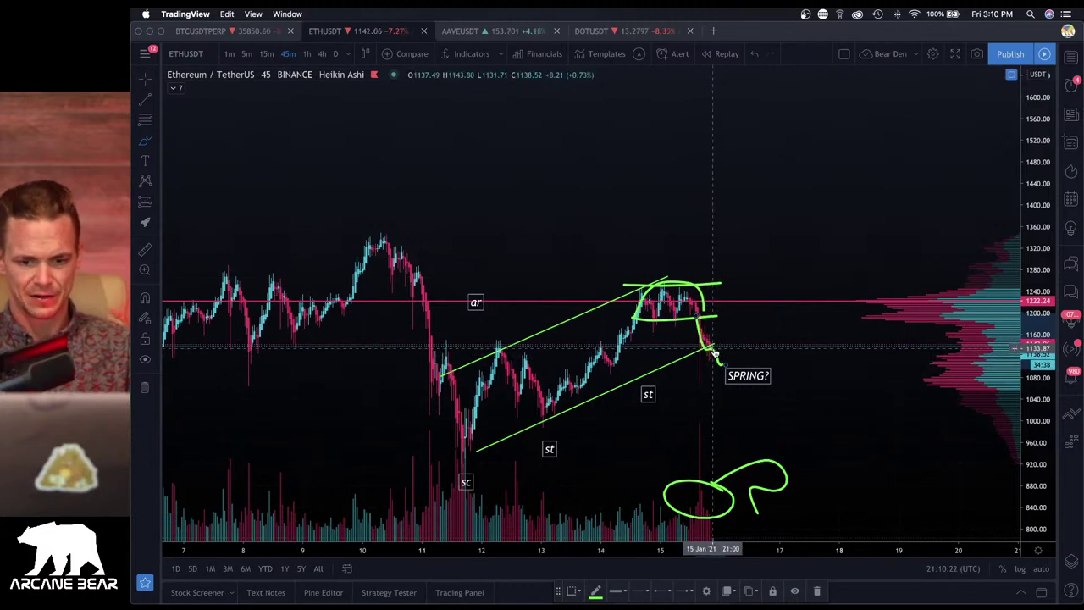
# Delete the freehand stroke beside the SPRING? label and lower the channel's lower trend line to run from about 924 to 1124
pyautogui.press('Delete')
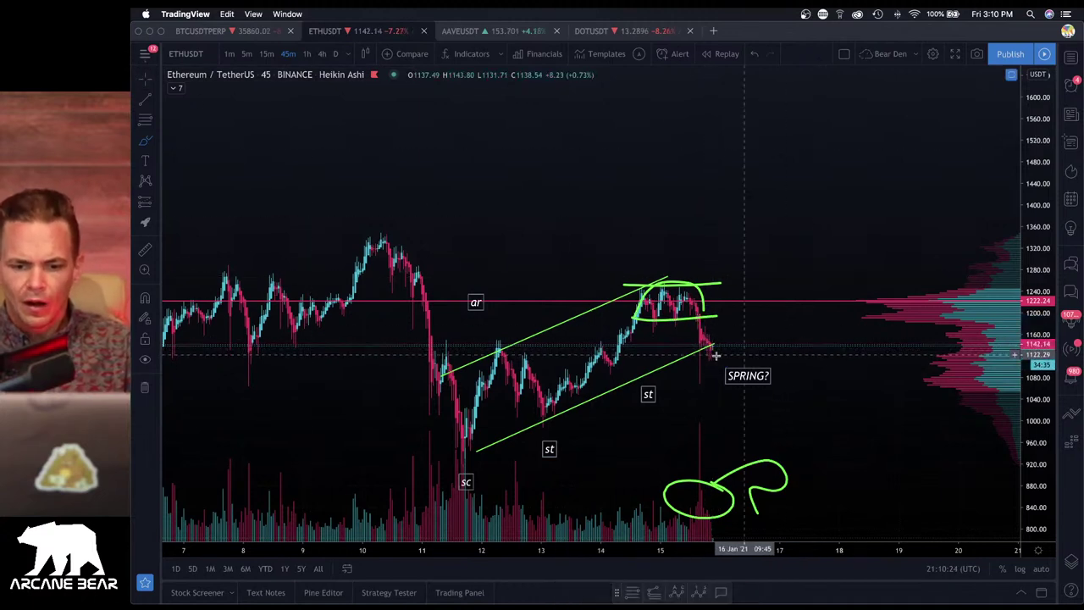
pyautogui.moveTo(670, 360); pyautogui.dragTo(672, 374)
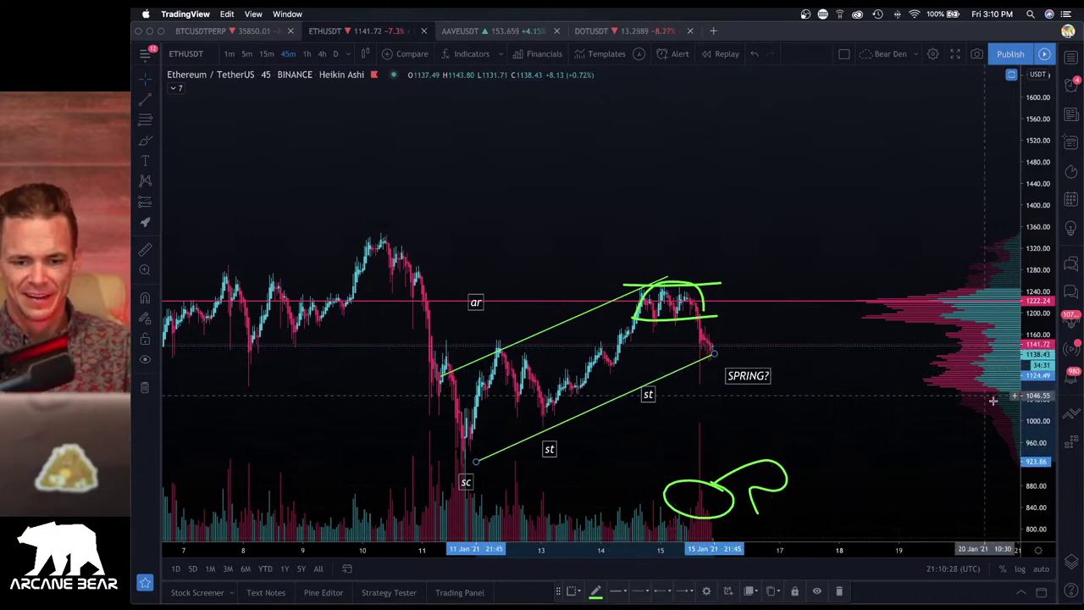
# Delete the freehand circle around the volume spike and both strokes of the question mark beside it
pyautogui.hotkey('alt', 'r')
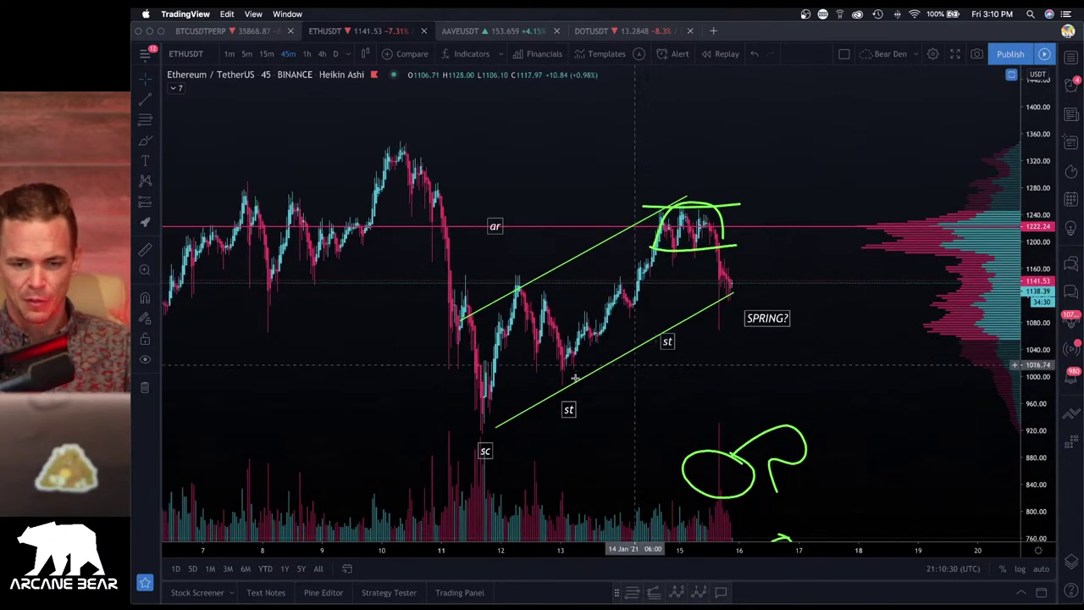
pyautogui.scroll(2, 574, 379)
pyautogui.click(755, 428)
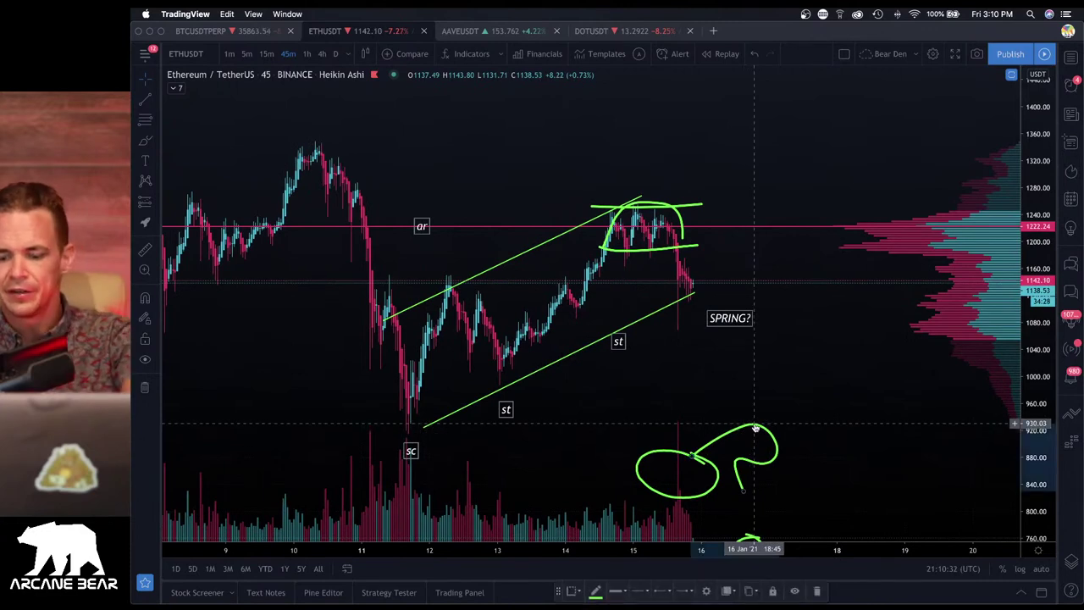
pyautogui.press('Delete')
pyautogui.click(718, 471)
pyautogui.press('Delete')
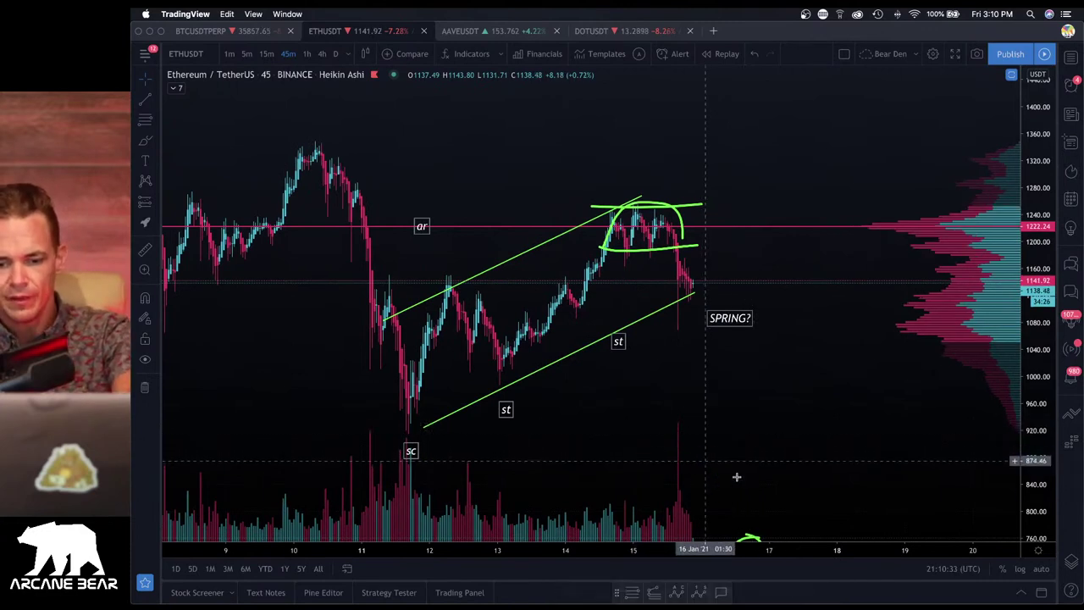
pyautogui.click(747, 535)
pyautogui.press('Delete')
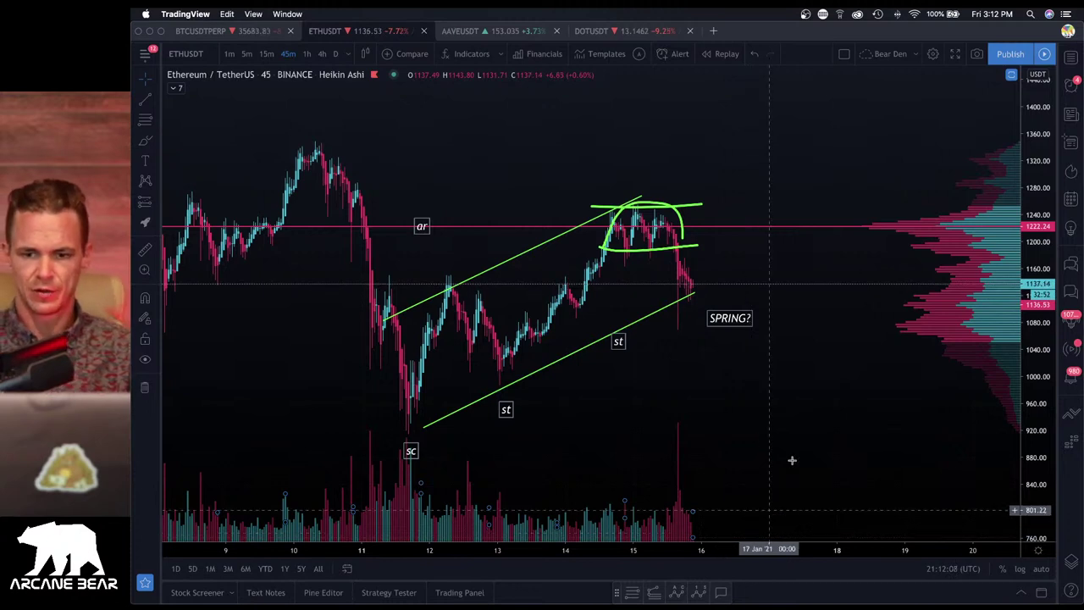
# Try purple as the rising candles' body colour in the chart settings, and restore it to teal
pyautogui.click(932, 54)
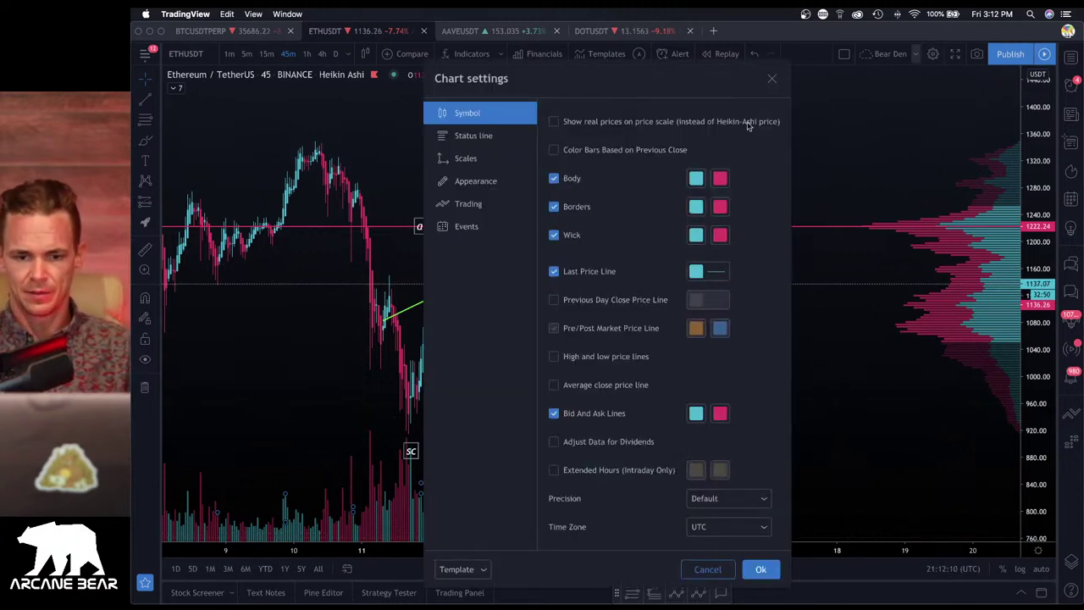
pyautogui.click(695, 178)
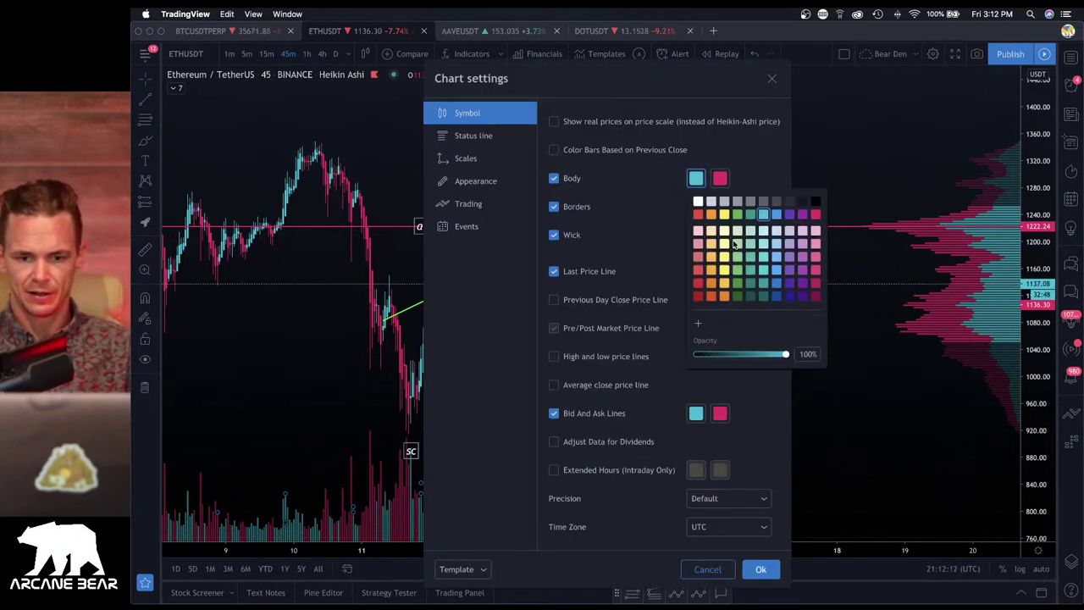
pyautogui.click(790, 271)
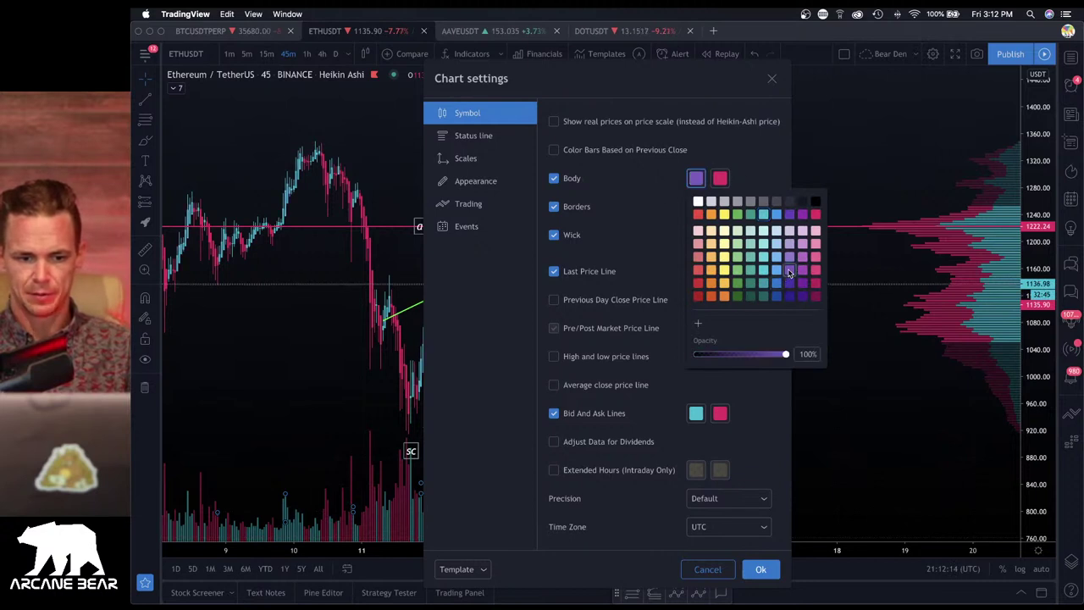
pyautogui.click(763, 213)
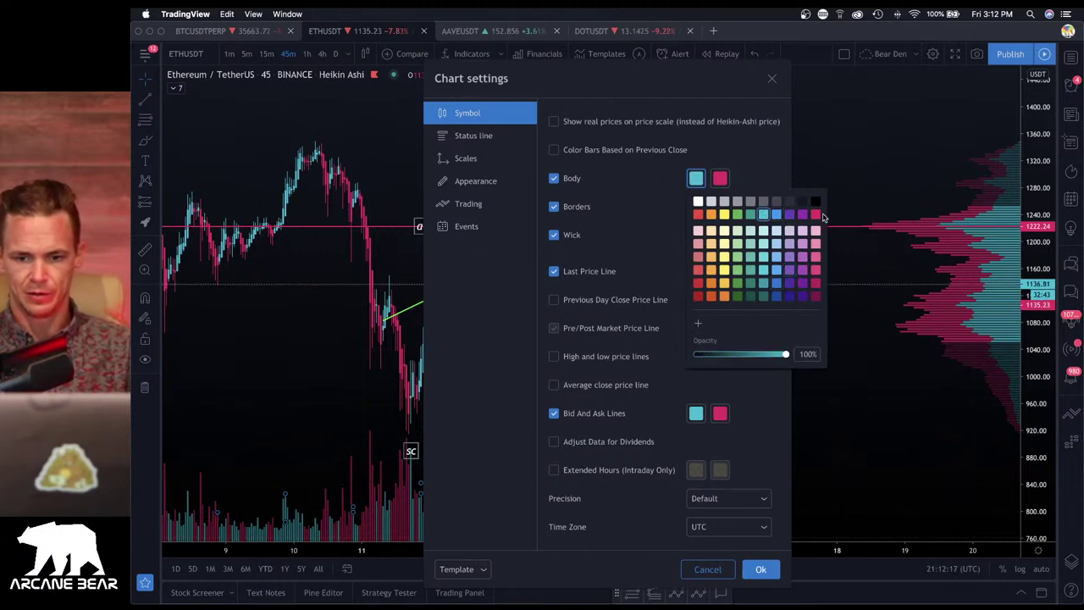
pyautogui.click(761, 569)
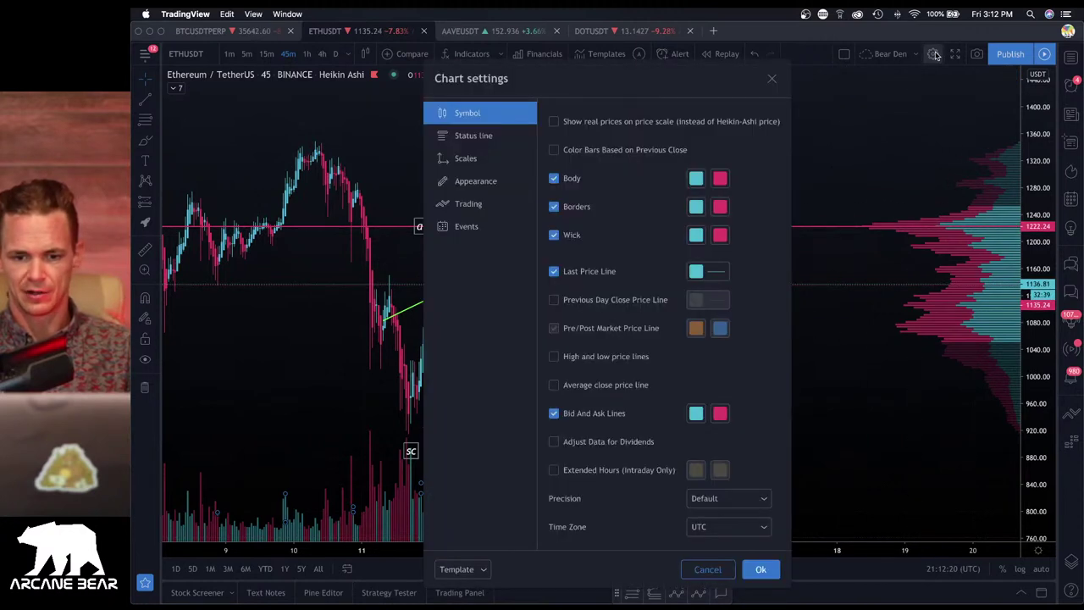
pyautogui.click(933, 53)
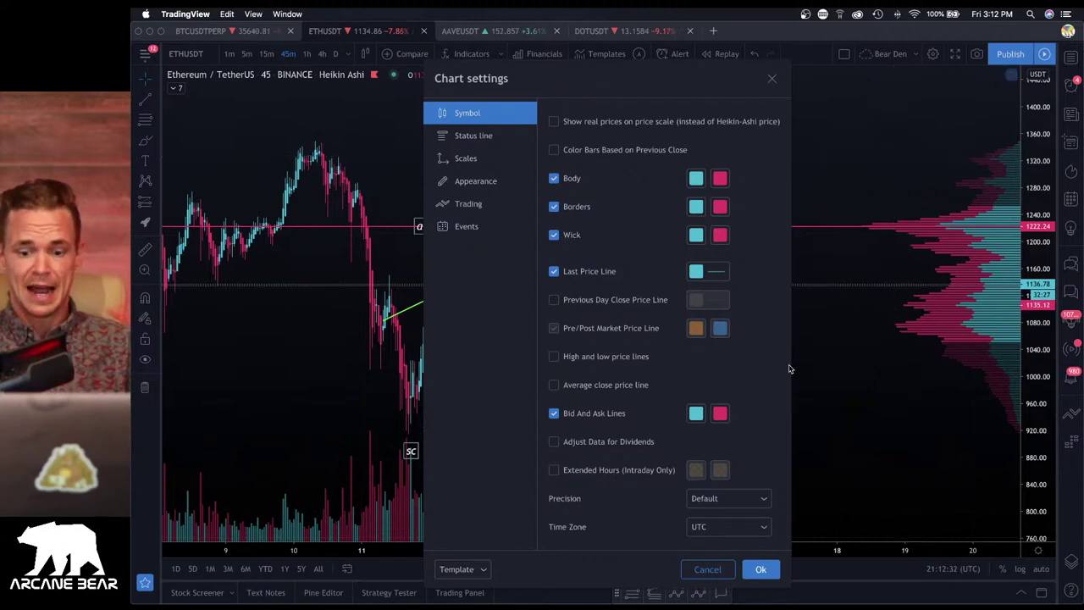
pyautogui.click(761, 570)
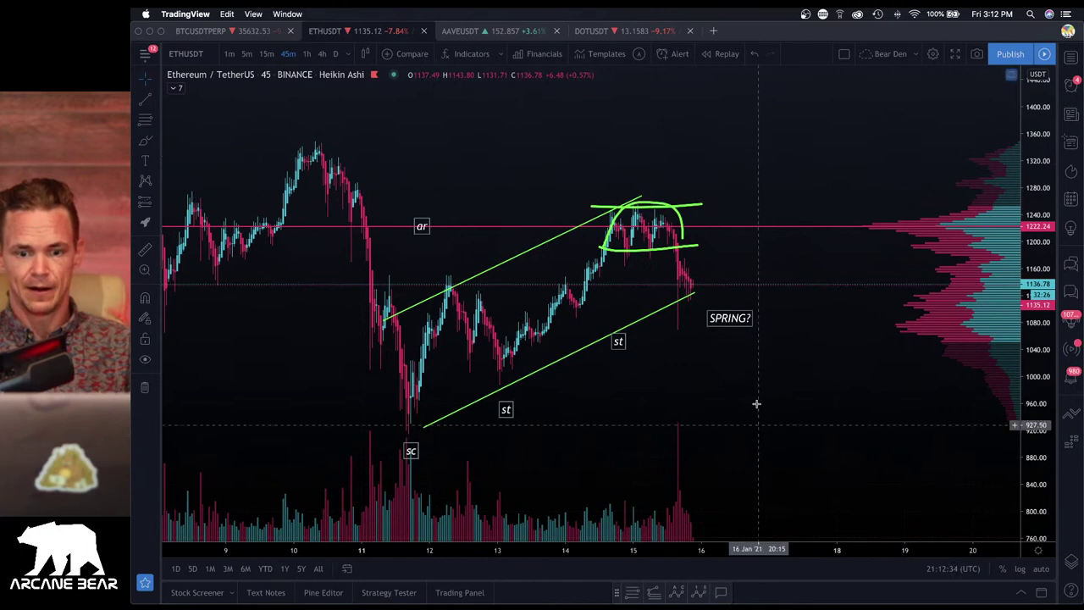
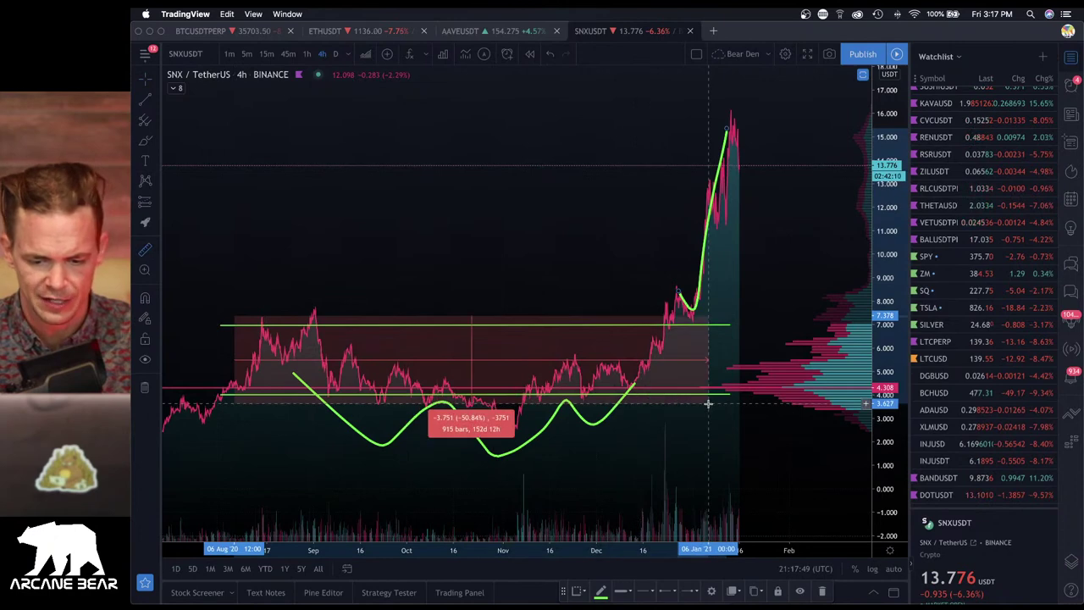
# Replace the AAVEUSDT chart with the BAND perpetual futures chart from the watchlist, showing its full trading range
pyautogui.click(470, 32)
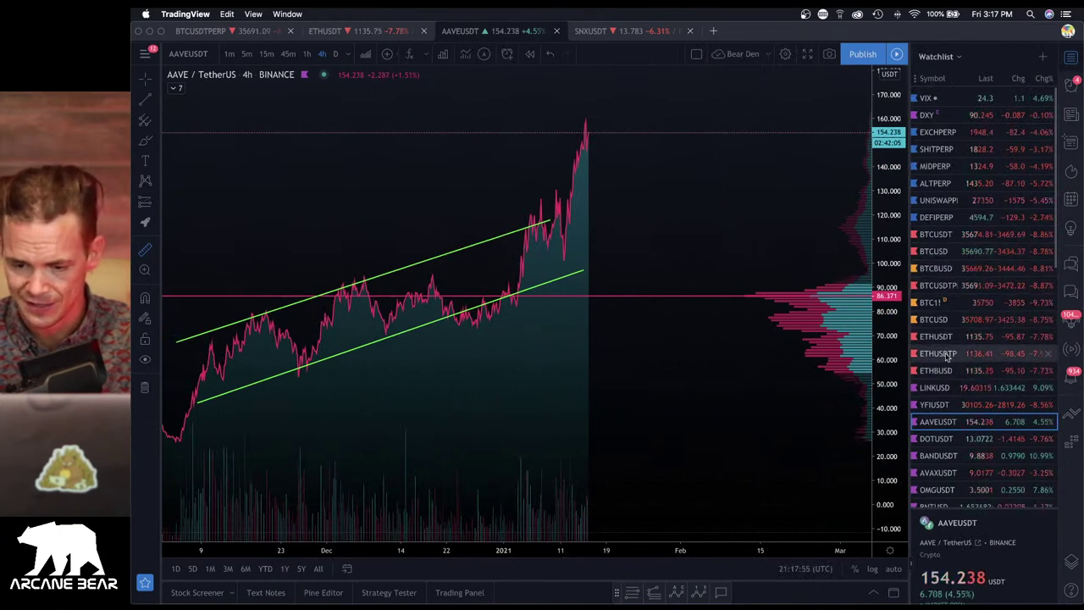
pyautogui.click(940, 455)
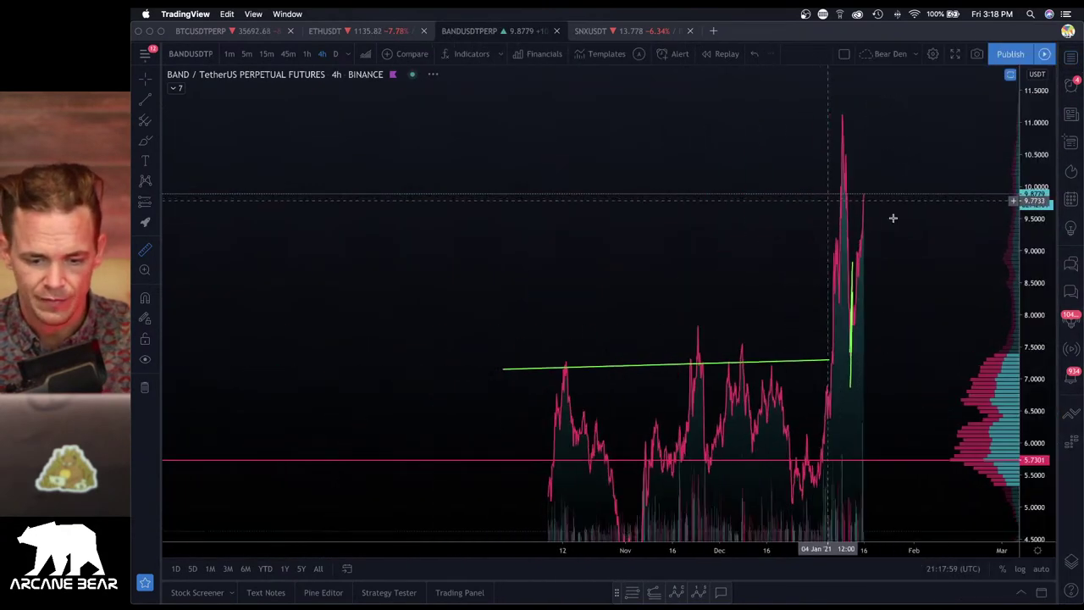
pyautogui.scroll(5, 699, 455)
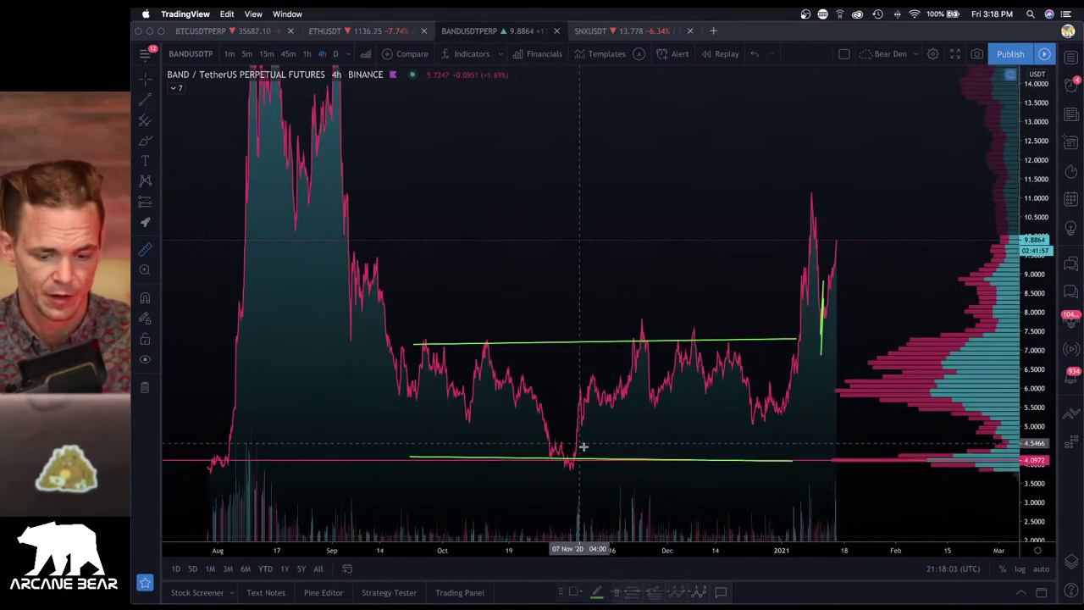
# Raise the lower line of BAND's trading range to run from about 5.24 to 5.32
pyautogui.moveTo(700, 459); pyautogui.dragTo(709, 414)
pyautogui.moveTo(803, 411); pyautogui.dragTo(806, 406)
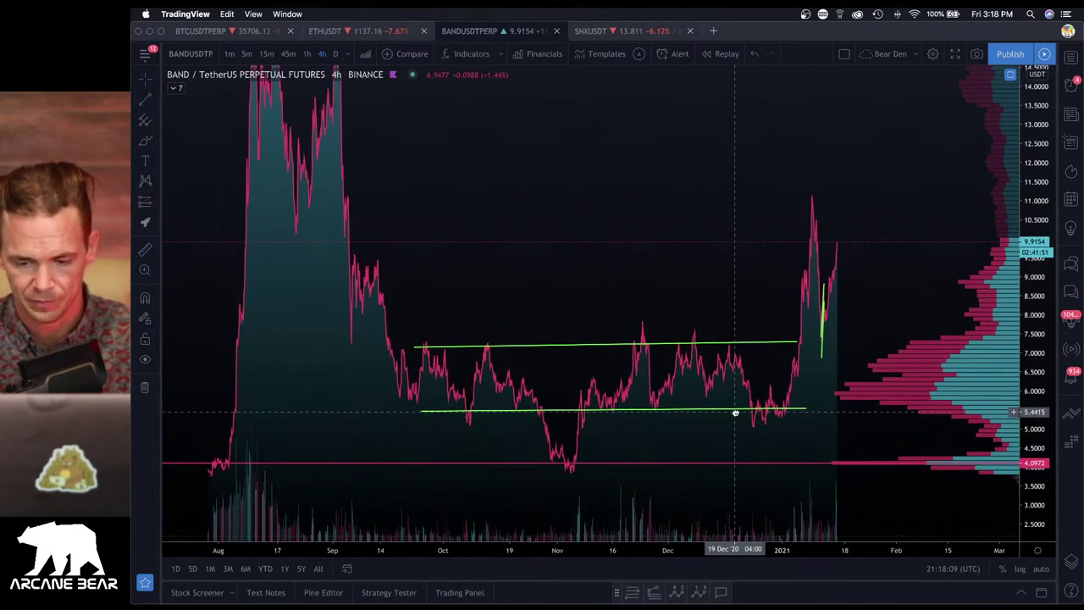
pyautogui.moveTo(736, 415); pyautogui.dragTo(735, 424)
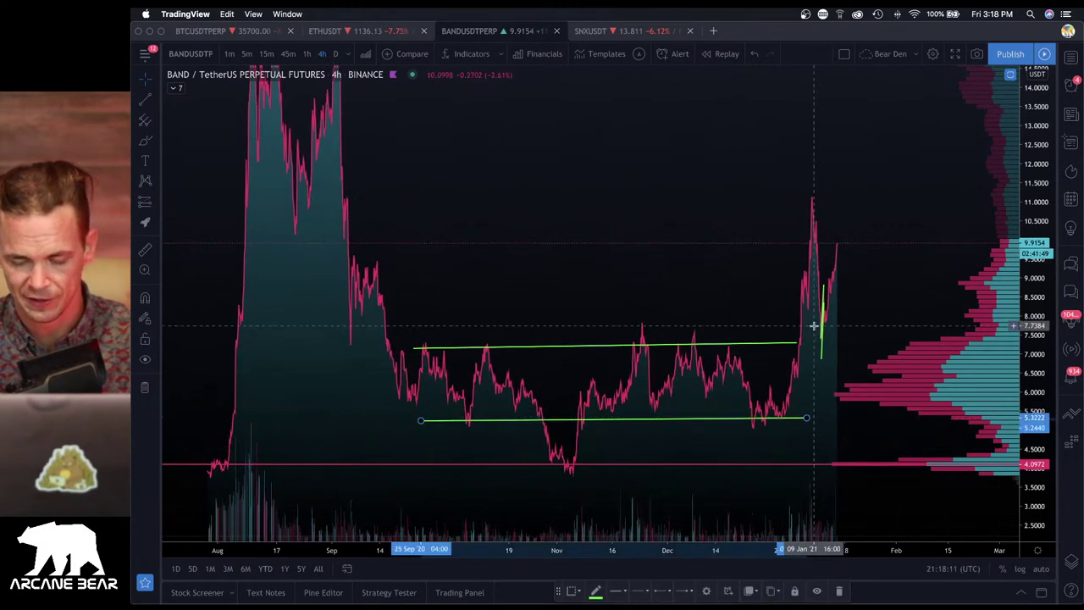
pyautogui.scroll(3, 818, 317)
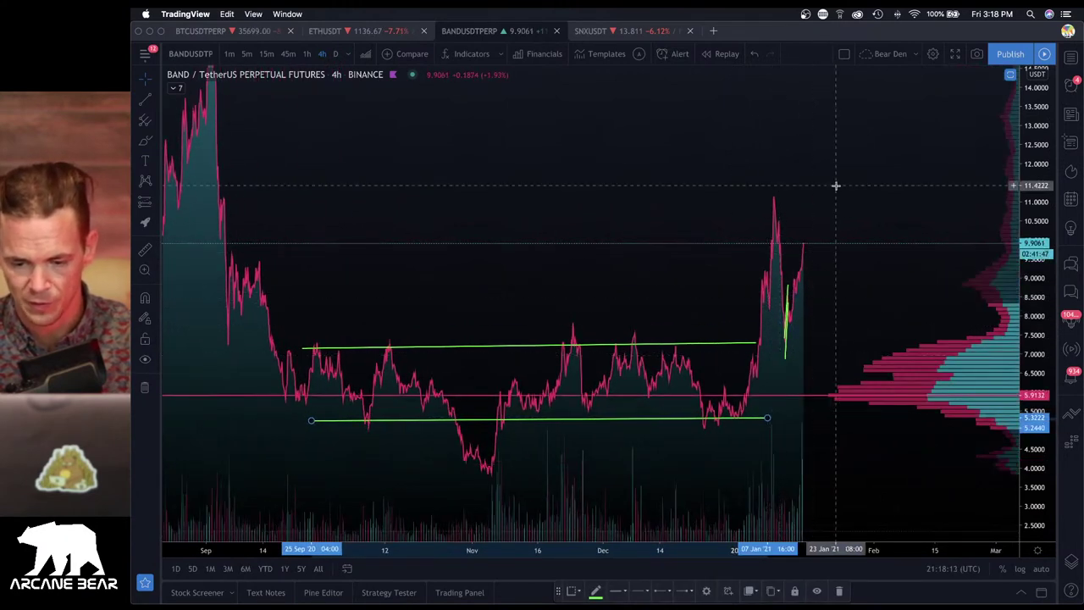
# Return to the SNXUSDT chart and examine the January rally above the marked range
pyautogui.click(631, 32)
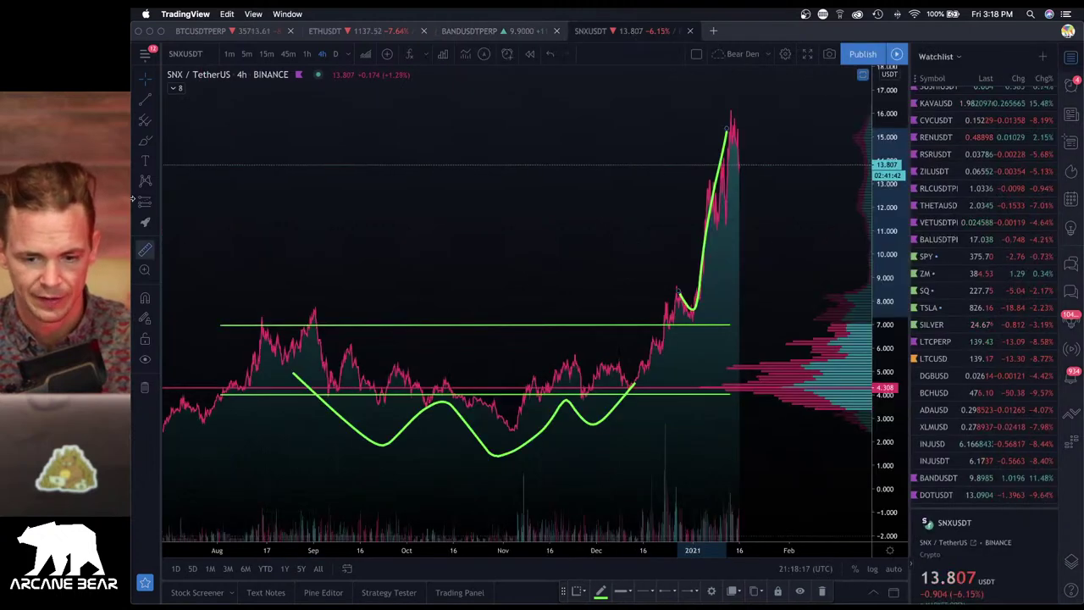
pyautogui.click(154, 141)
pyautogui.scroll(3, 719, 195)
pyautogui.scroll(-3, 718, 195)
pyautogui.keyDown('shift'); pyautogui.click(741, 85); pyautogui.keyUp('shift')
pyautogui.click(738, 100)
pyautogui.scroll(-1, 746, 169)
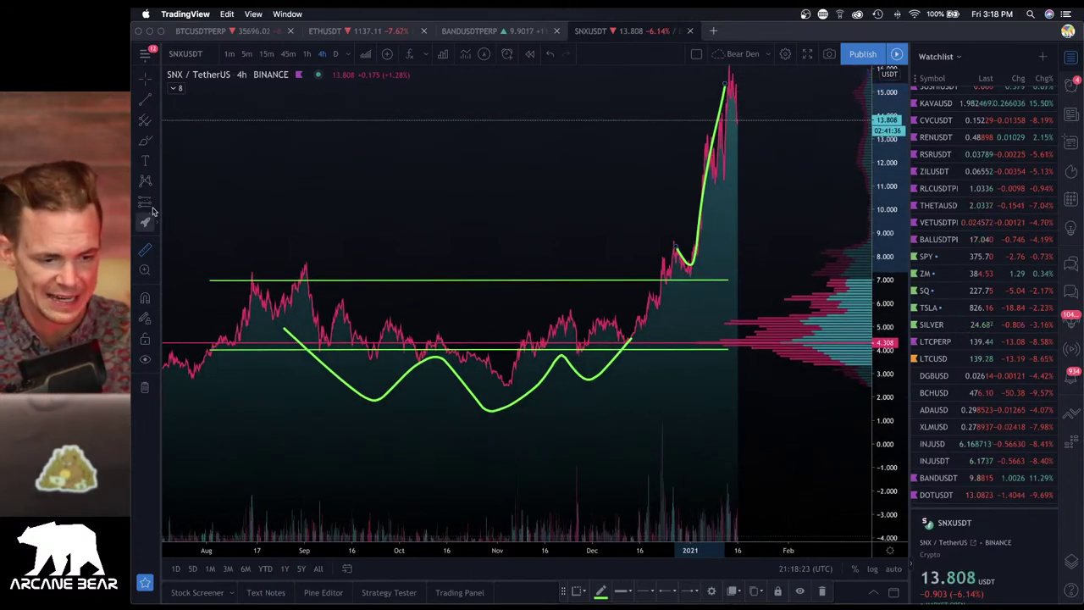
# Draw a freehand falling stroke from SNX's recent peak to about 8.6, and undo it
pyautogui.click(145, 140)
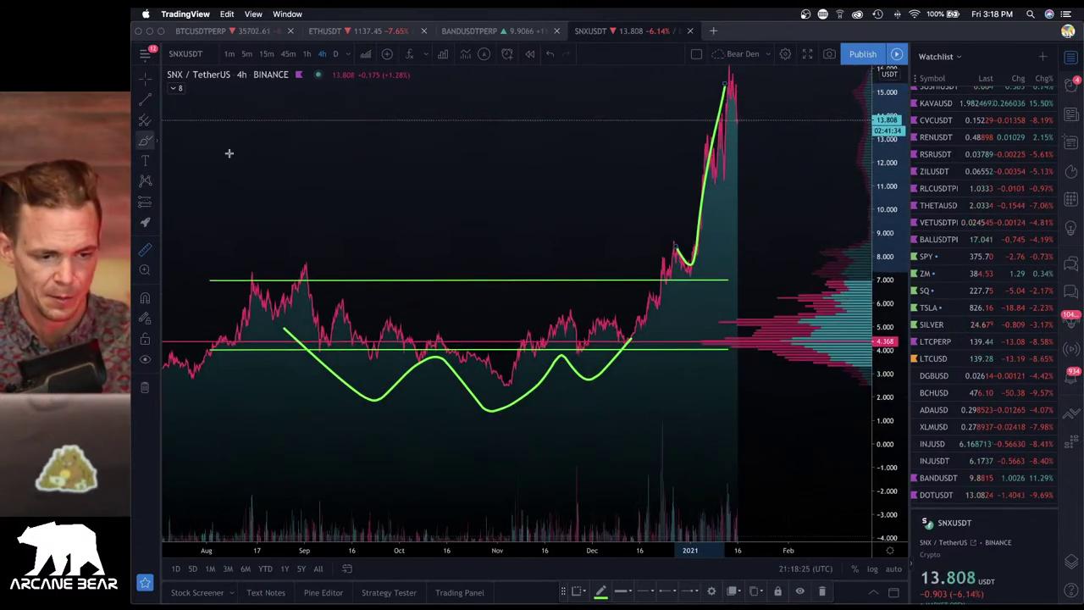
pyautogui.moveTo(736, 97); pyautogui.dragTo(788, 244)
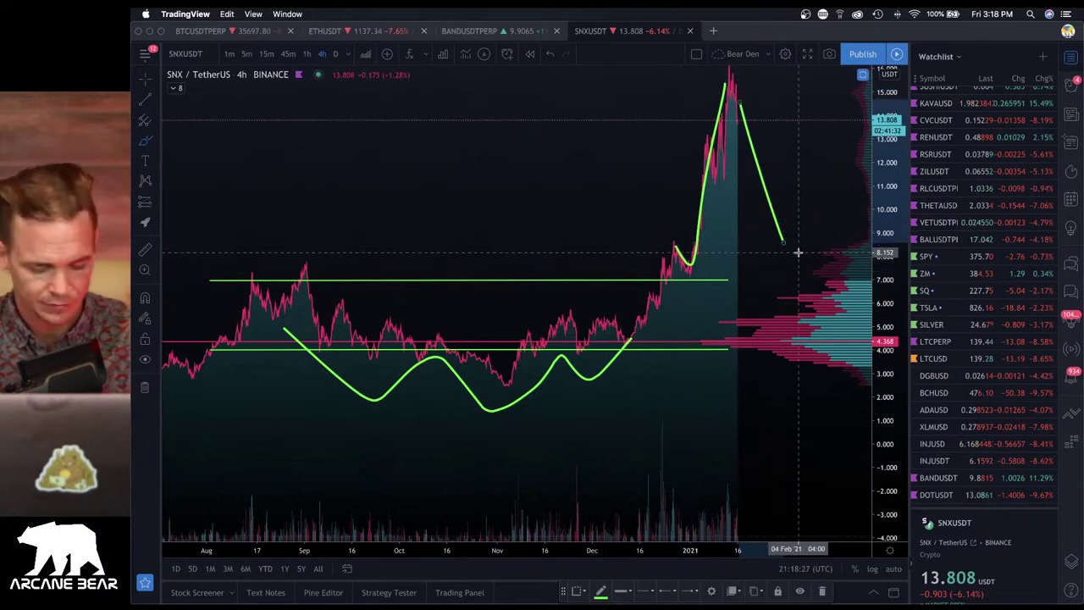
pyautogui.press('super+z')
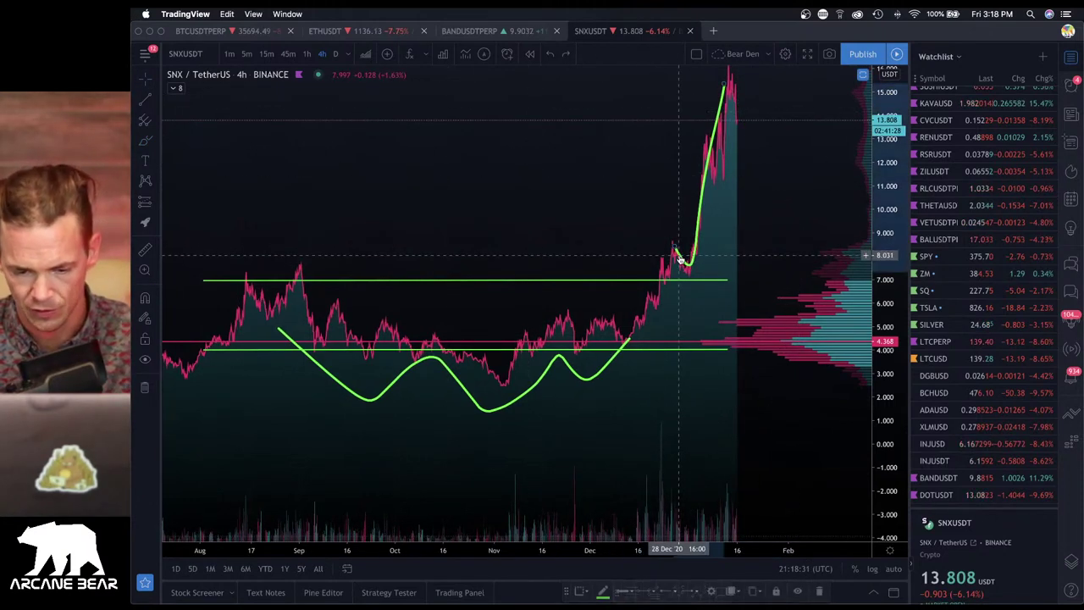
# Undo the freehand stroke that traces SNX's rally from late December into January
pyautogui.hscroll(2, 678, 256)
pyautogui.press('super+z')
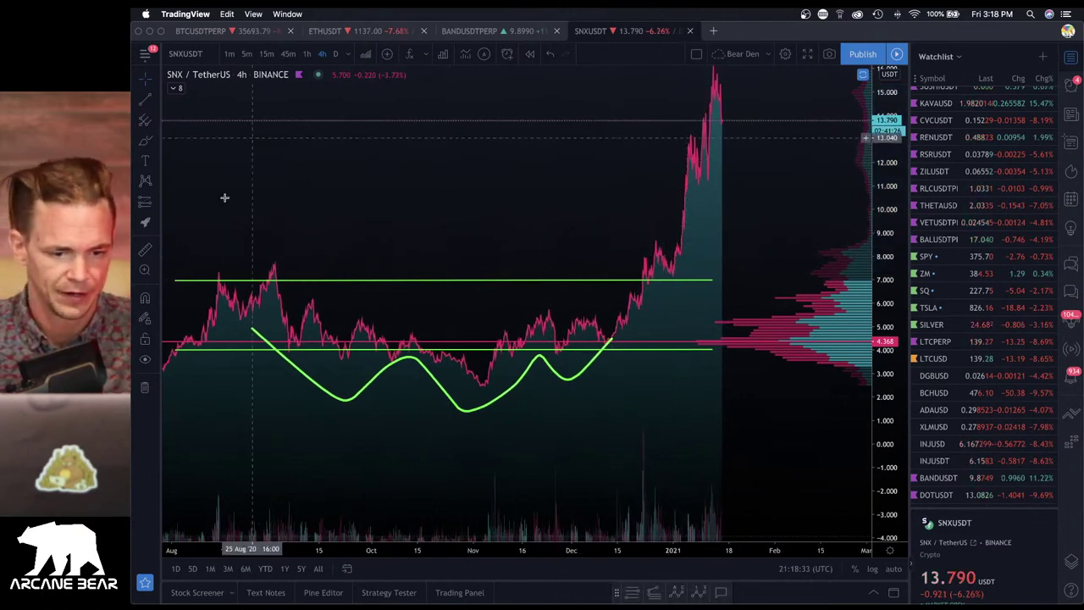
# Show the hidden ATR indicator on the SNXUSDT chart and view its signals across the range and rally
pyautogui.click(177, 88)
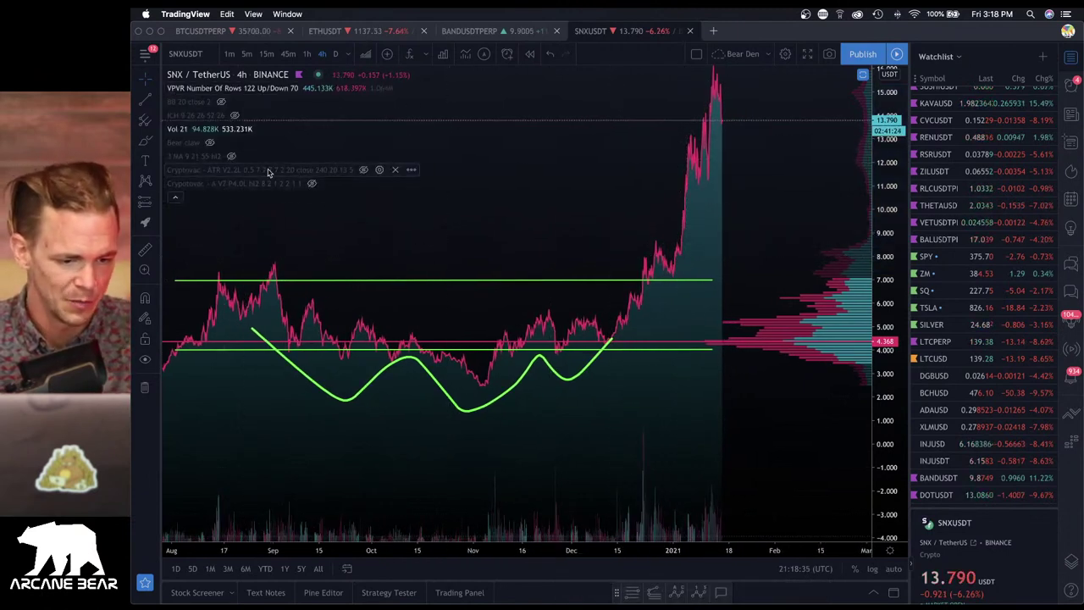
pyautogui.click(362, 171)
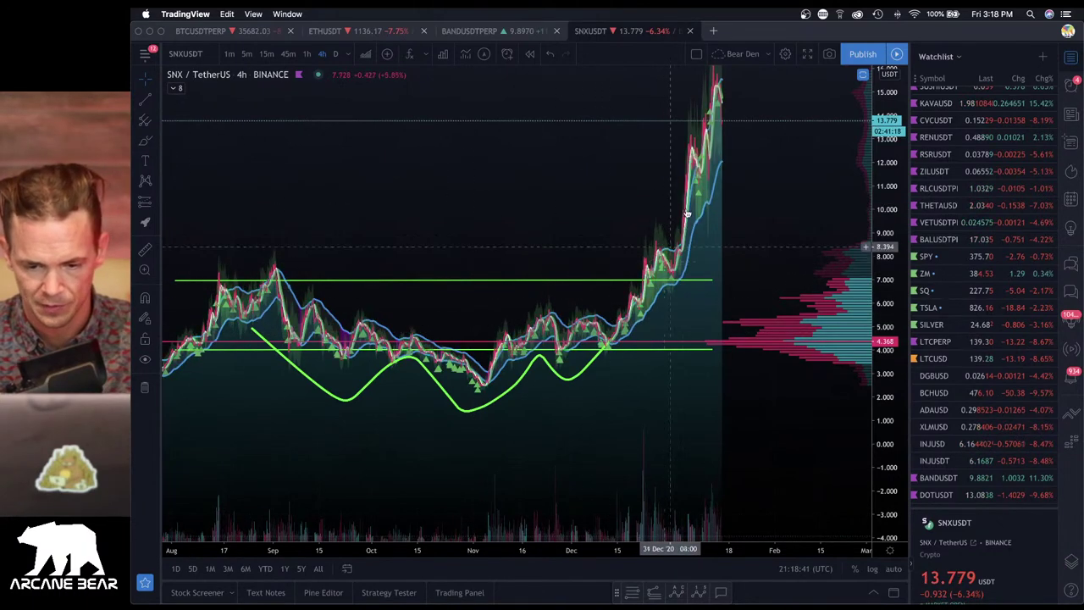
pyautogui.scroll(1, 736, 194)
pyautogui.hscroll(-6, 736, 194)
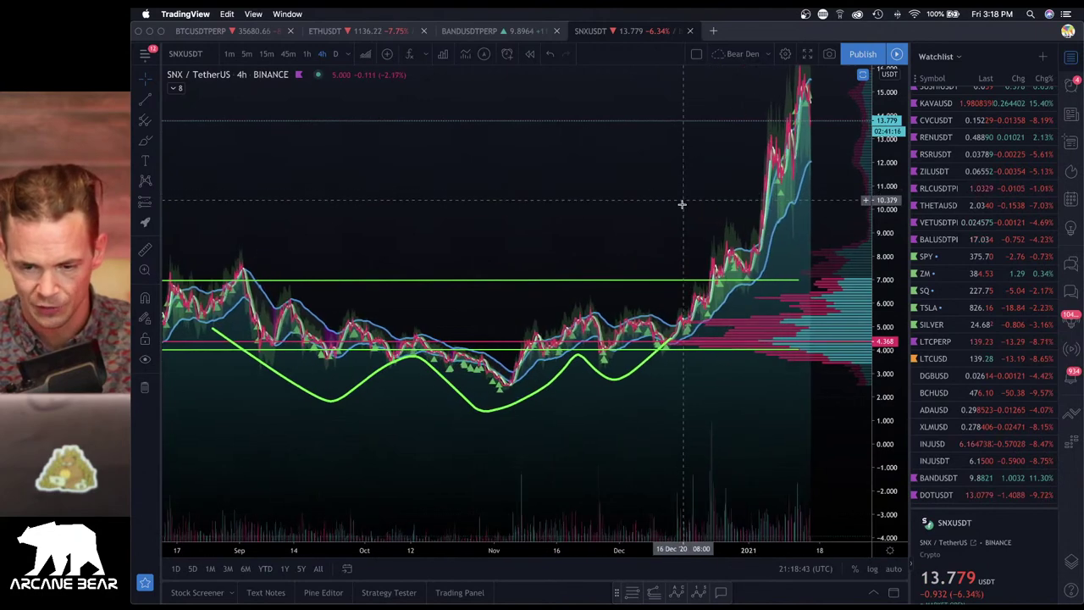
# Hide the Cryptovac ATR indicator on the SNXUSDT chart after reviewing its signals across the range and rally
pyautogui.hscroll(15, 679, 214)
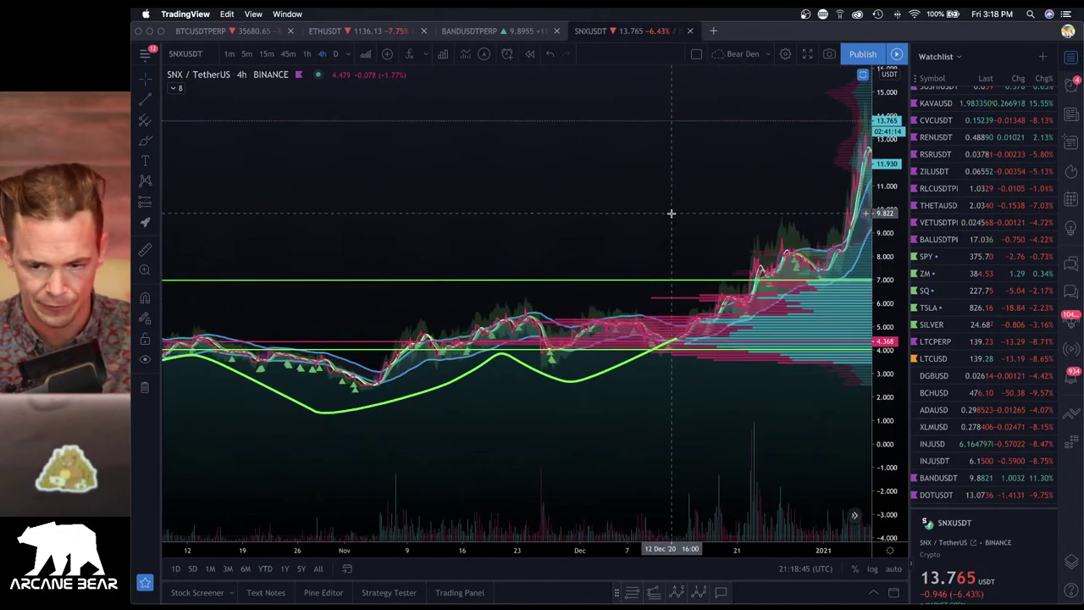
pyautogui.hscroll(-5, 443, 161)
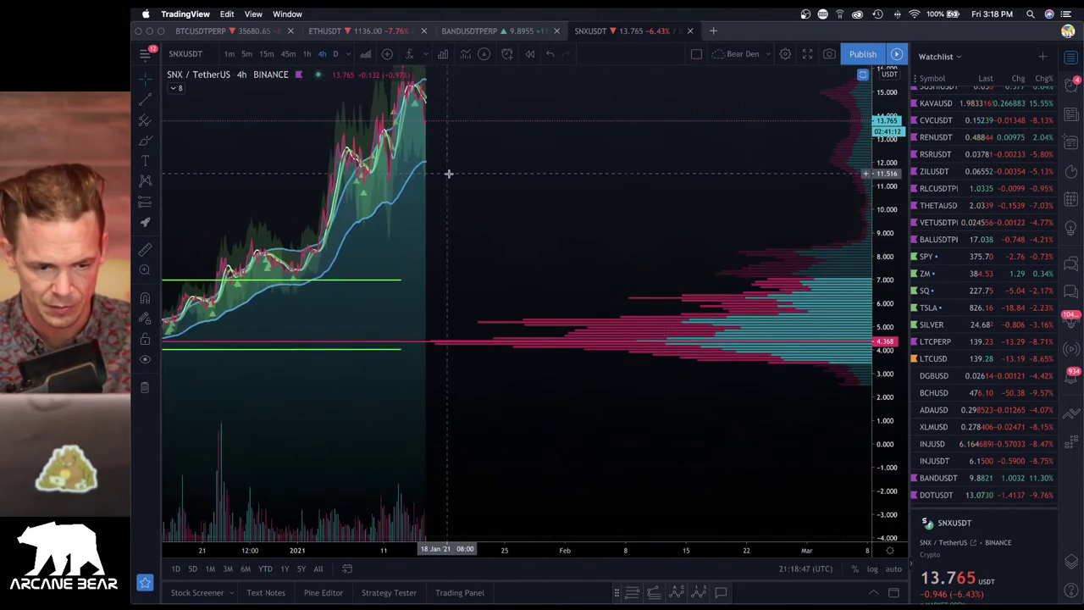
pyautogui.hscroll(-5, 464, 164)
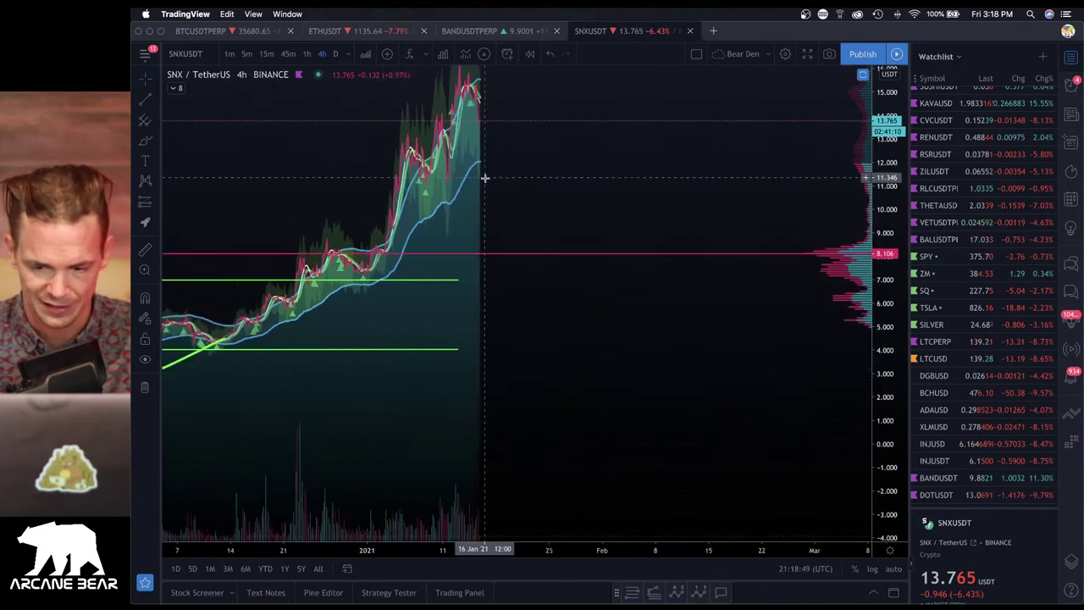
pyautogui.scroll(-10, 624, 252)
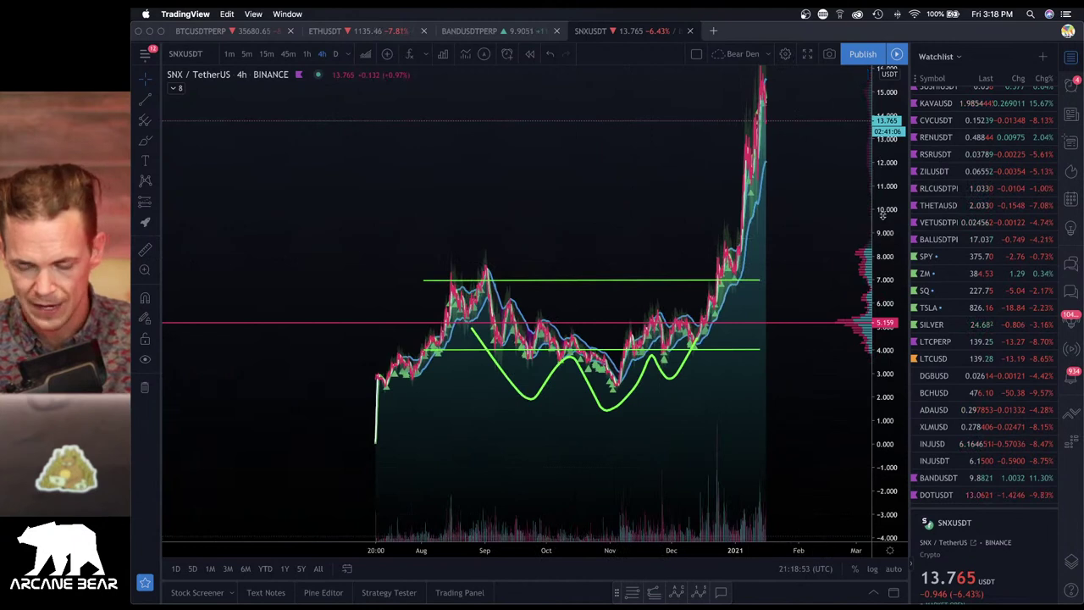
pyautogui.scroll(4, 788, 254)
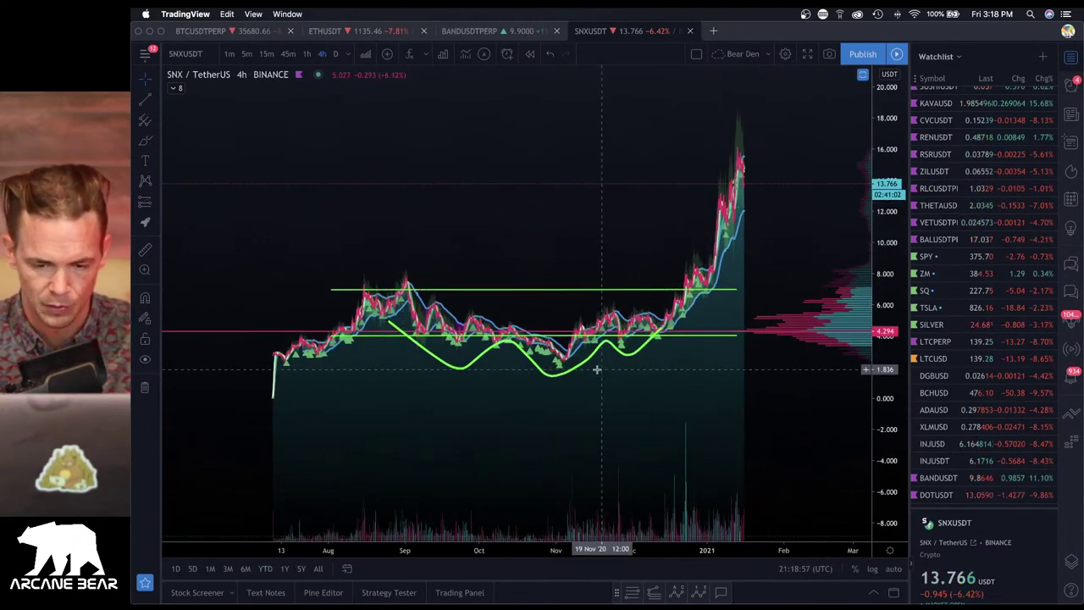
pyautogui.click(176, 90)
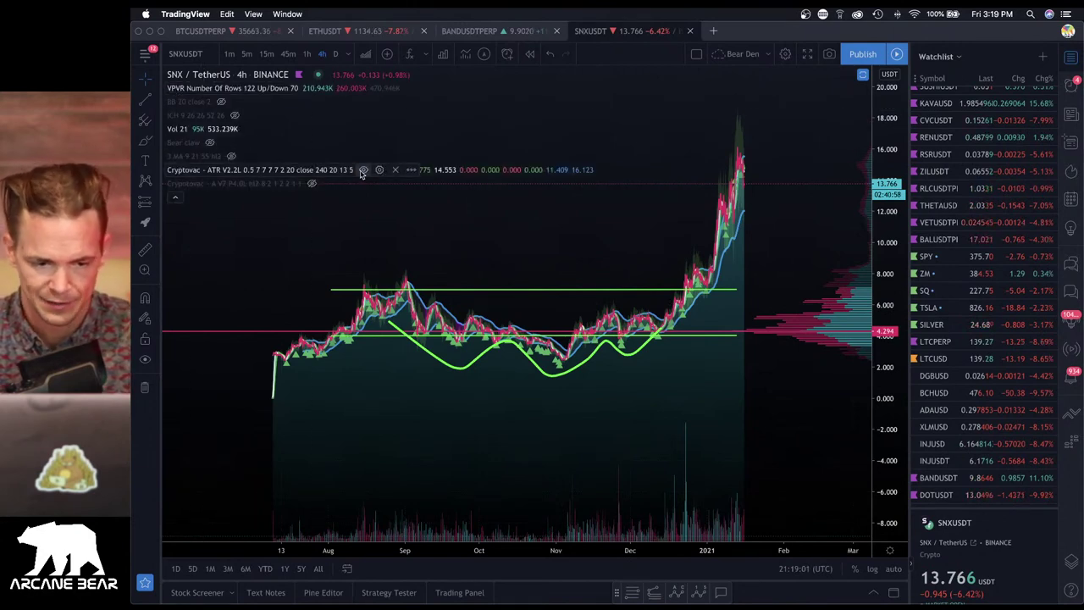
pyautogui.click(364, 169)
pyautogui.click(176, 198)
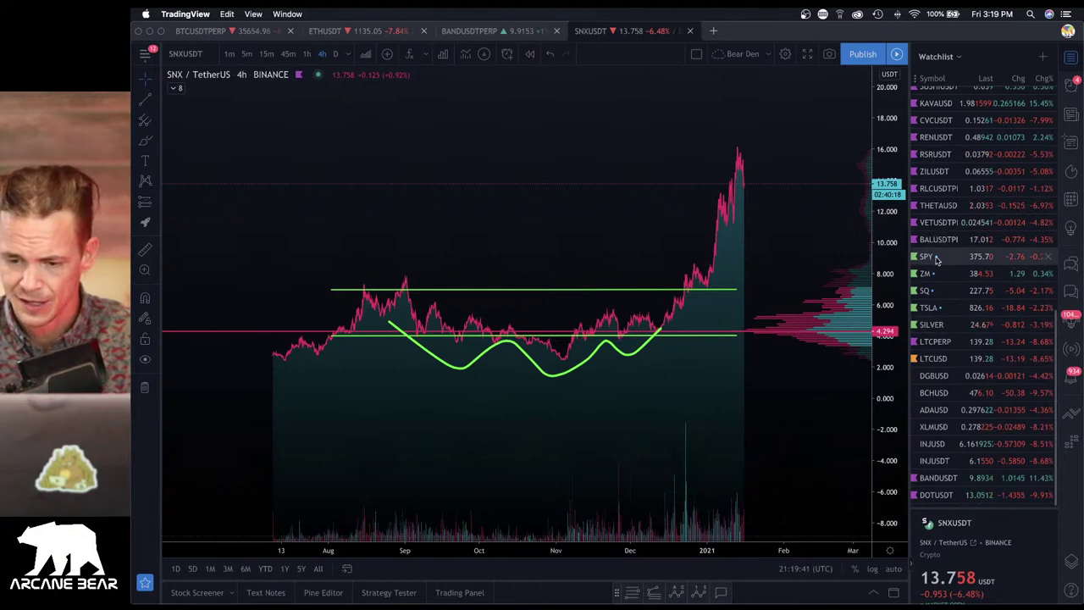
# Open the KAVAUSD chart from the watchlist and bring the falling channel between the two green curves into view
pyautogui.scroll(3, 936, 259)
pyautogui.click(920, 186)
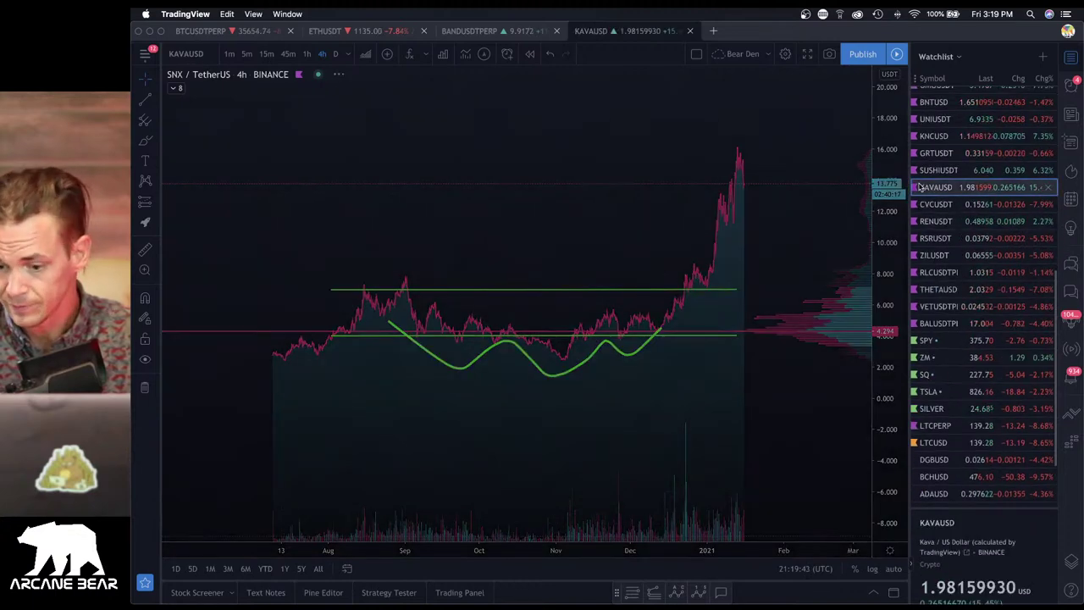
pyautogui.moveTo(864, 457); pyautogui.dragTo(862, 514)
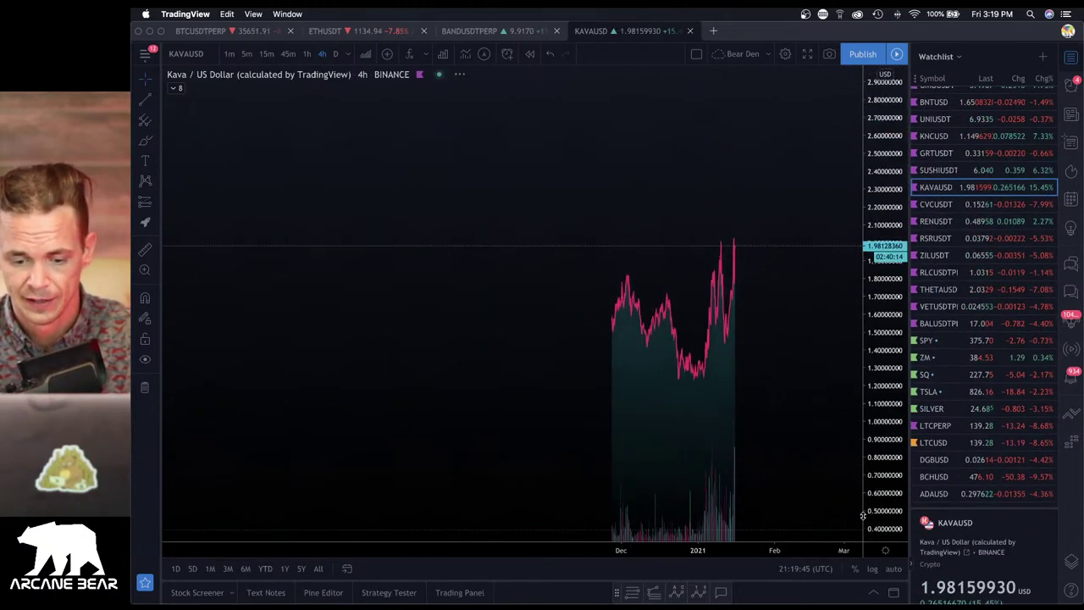
pyautogui.scroll(-2, 780, 449)
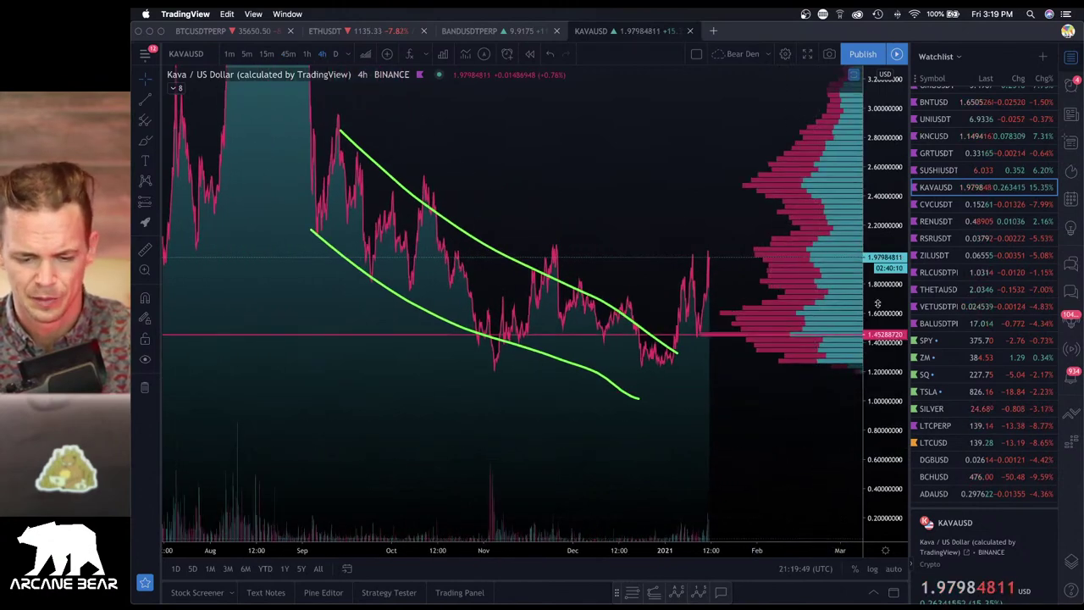
# Measure the price and time span of the drop beside KAVA's January peak
pyautogui.click(144, 249)
pyautogui.click(680, 246)
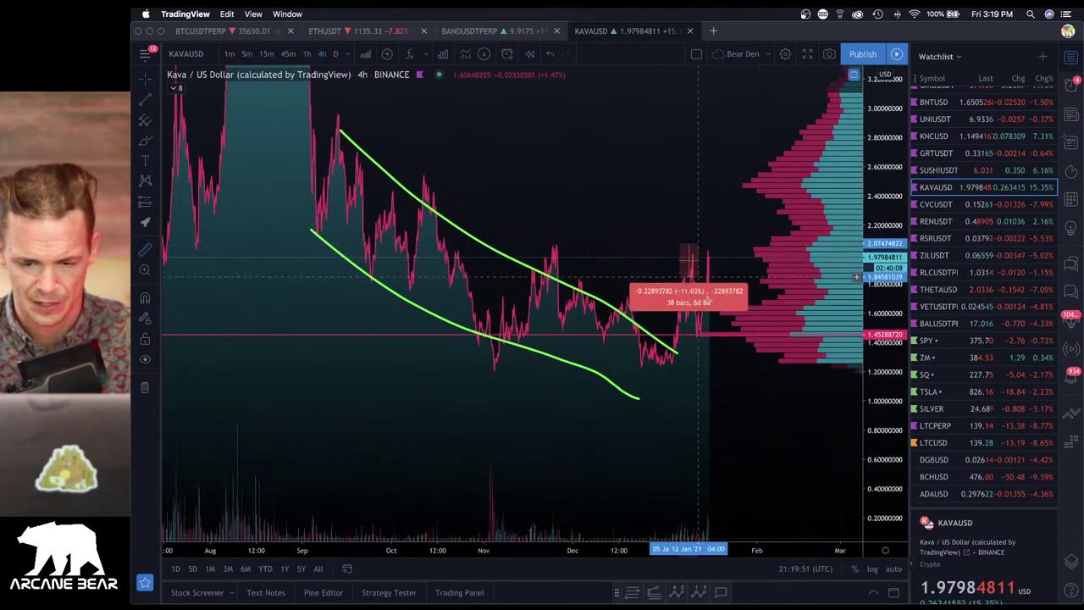
pyautogui.press('Escape')
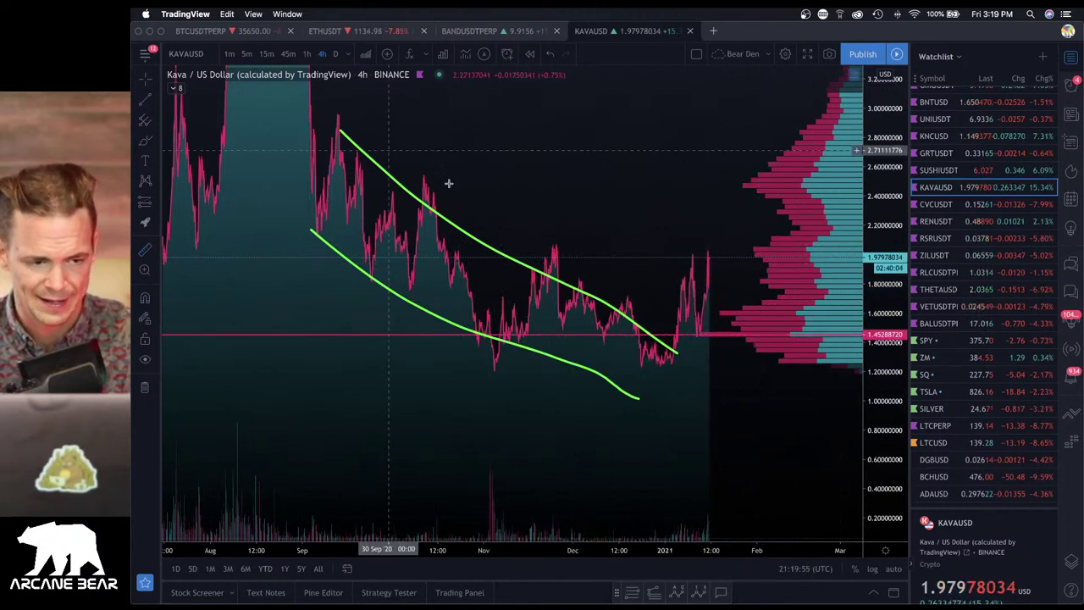
# Delete the two green freehand curves bounding KAVA's falling channel
pyautogui.scroll(2, 501, 258)
pyautogui.scroll(4, 501, 258)
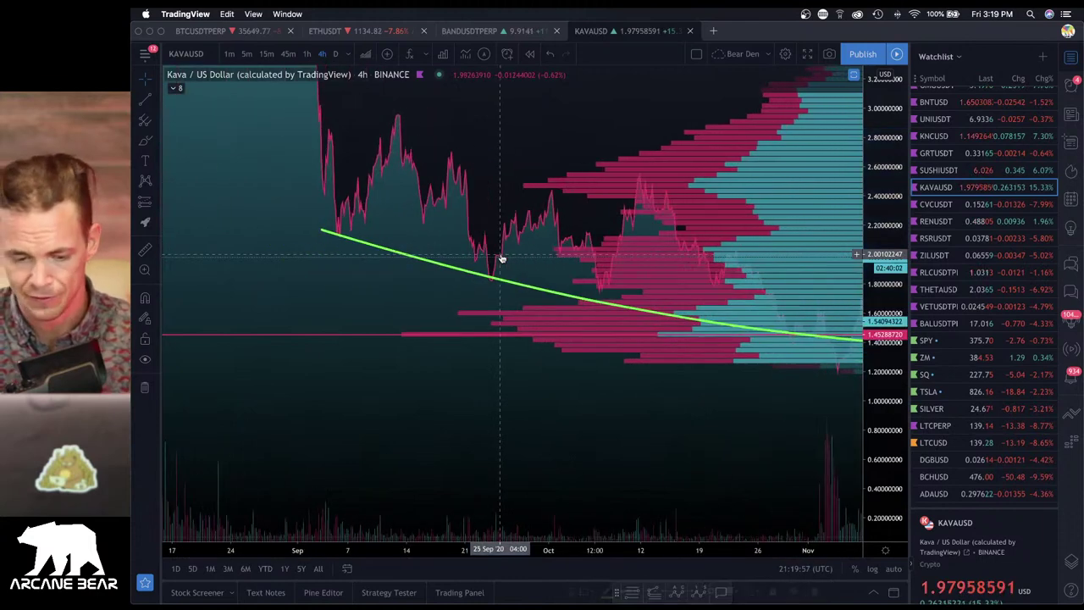
pyautogui.scroll(-5, 523, 295)
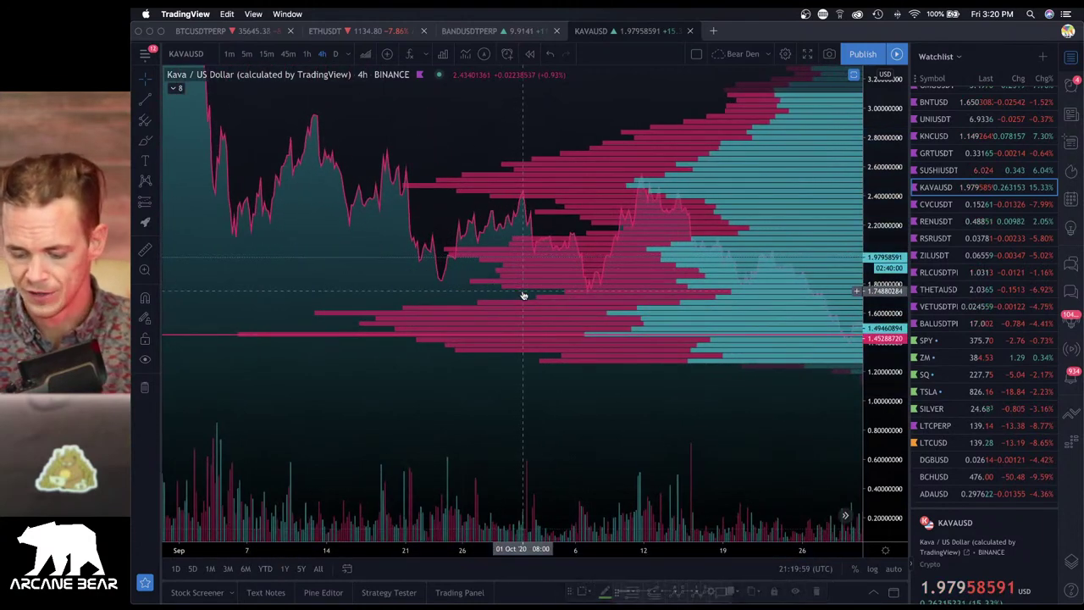
# Examine KAVA's cleared price history from early summer through the August peak to the January recovery
pyautogui.scroll(-5, 796, 363)
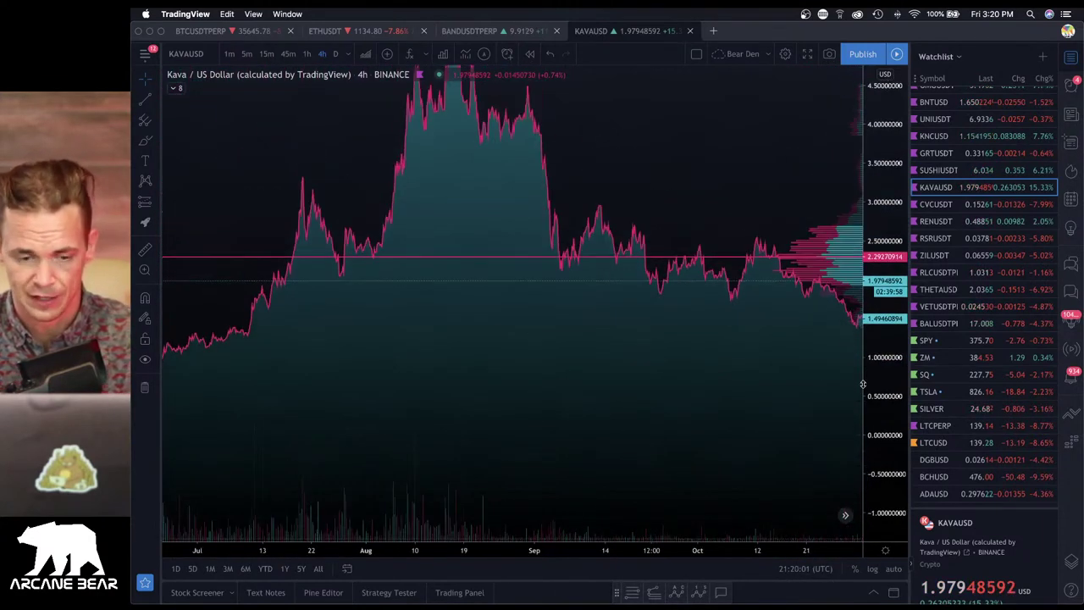
pyautogui.hscroll(10, 790, 362)
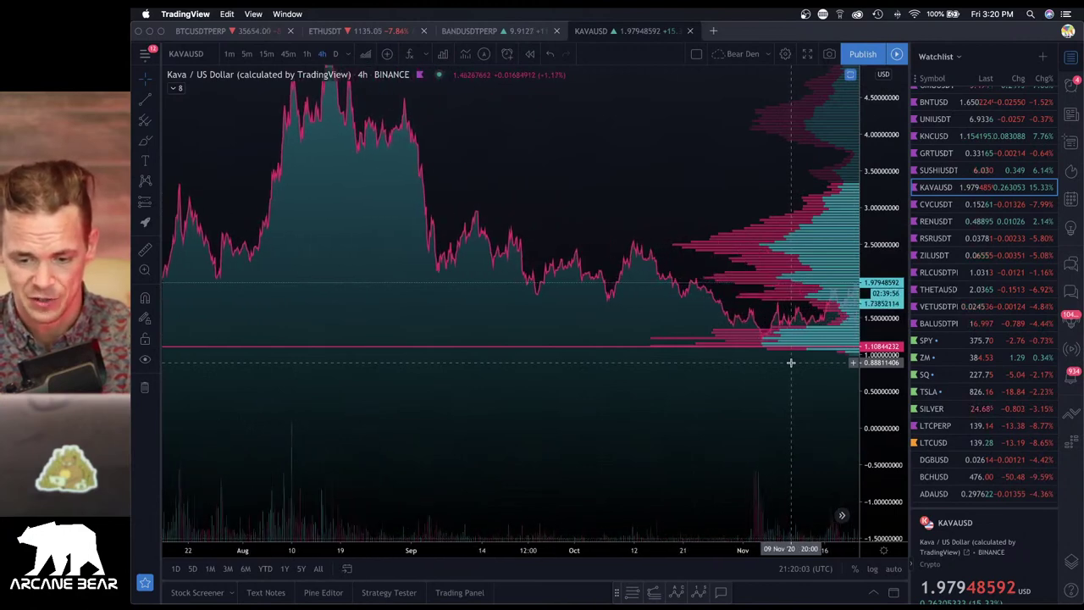
pyautogui.scroll(-8, 790, 362)
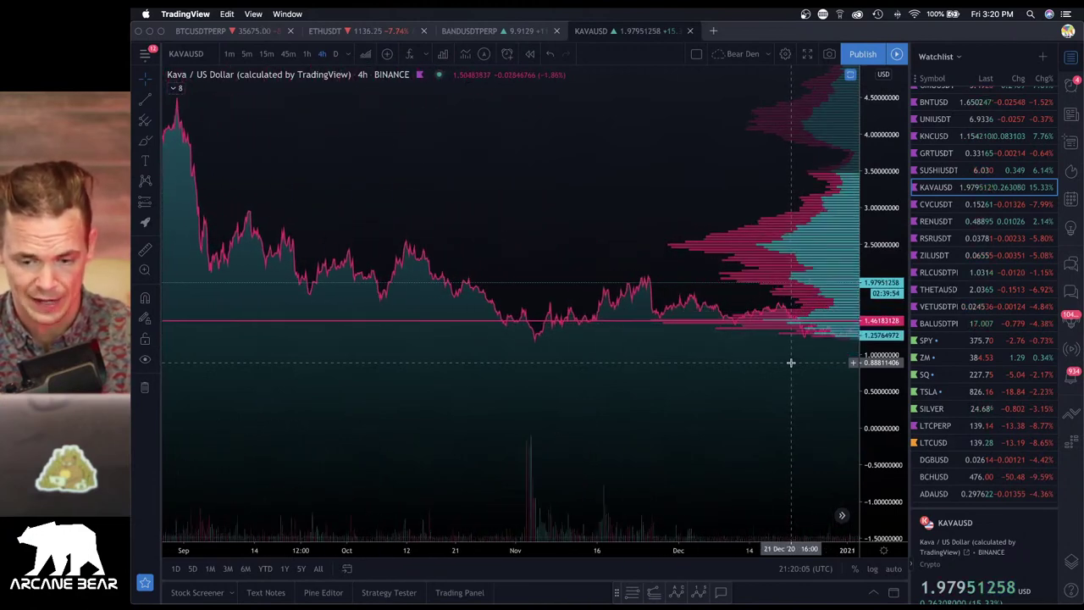
pyautogui.moveTo(888, 200); pyautogui.dragTo(885, 254)
pyautogui.hscroll(10, 752, 388)
pyautogui.scroll(-3, 752, 388)
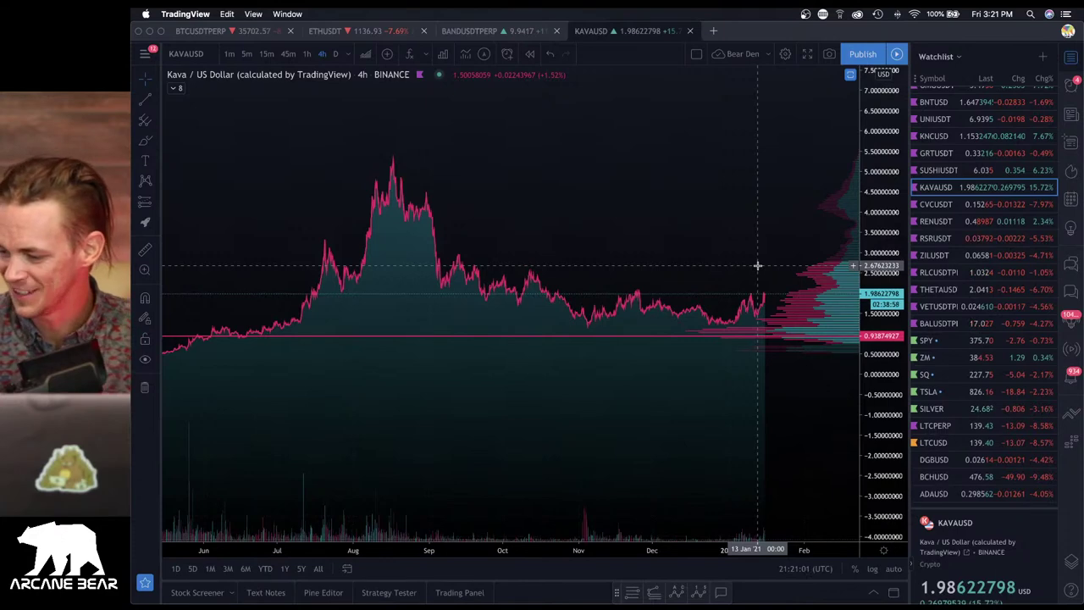
# Switch to OBS Studio to check the stream, and return to the KAVAUSD chart in TradingView
pyautogui.moveTo(135, 13)
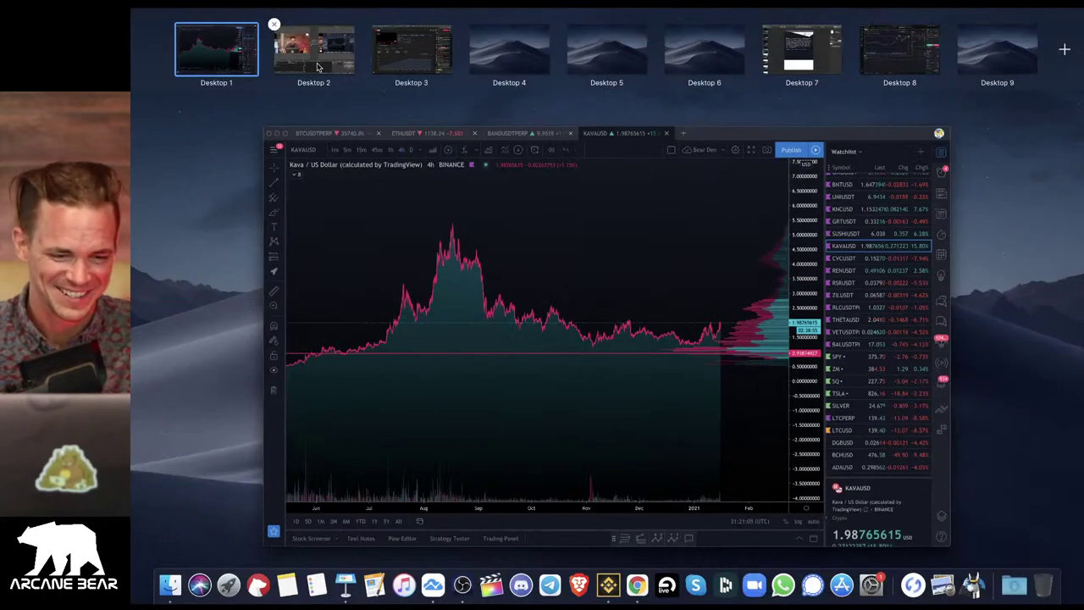
pyautogui.click(318, 67)
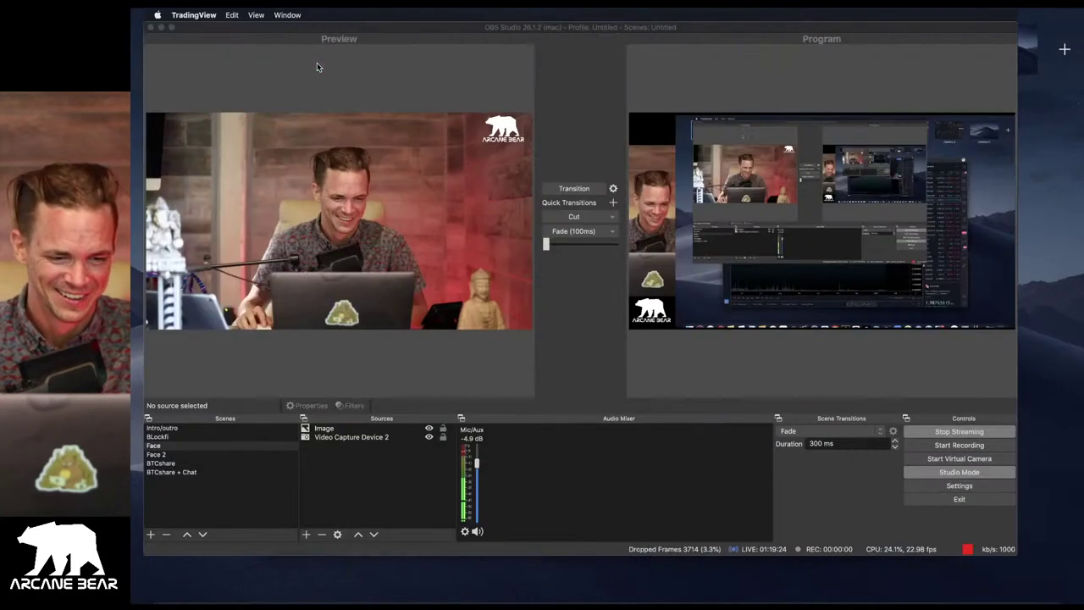
pyautogui.moveTo(135, 13)
pyautogui.click(224, 49)
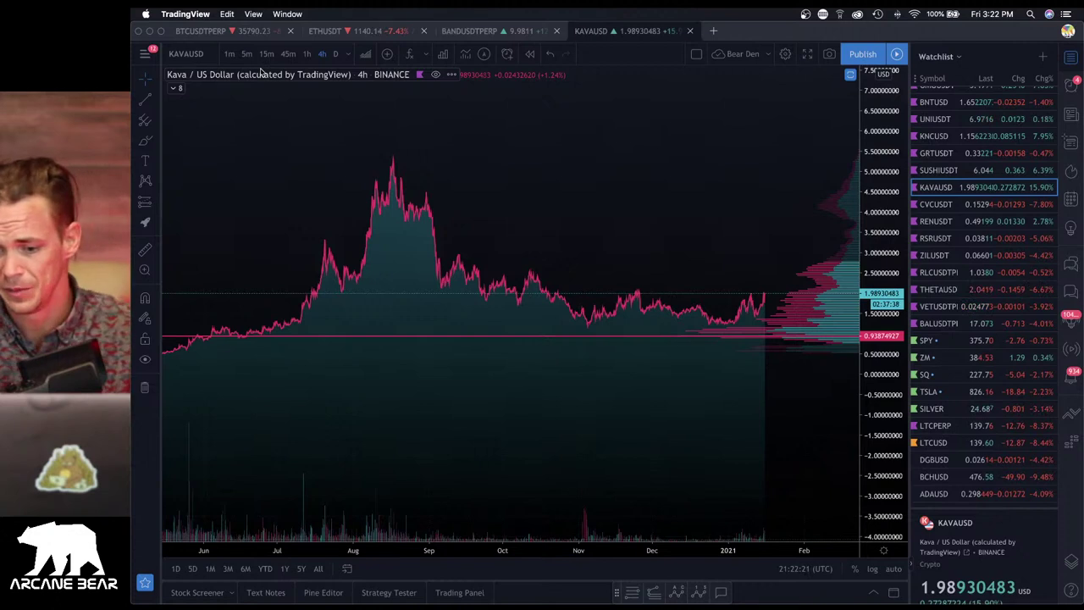
# Return to the BTCUSDTPERP chart and examine the marked trading range and spring on the 1h timeframe
pyautogui.hscroll(-3, 593, 254)
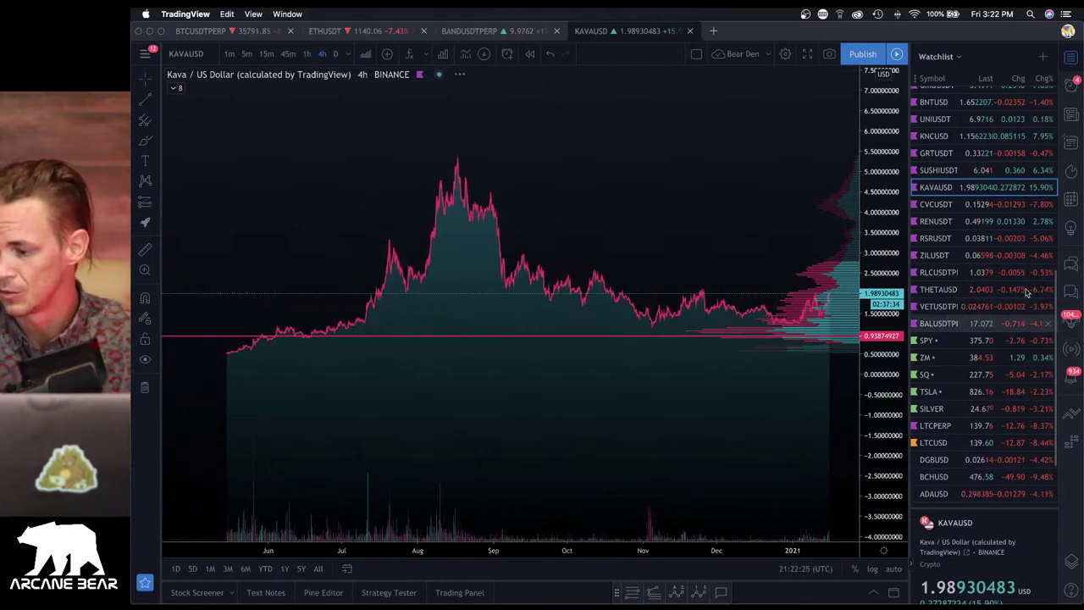
pyautogui.scroll(10, 957, 317)
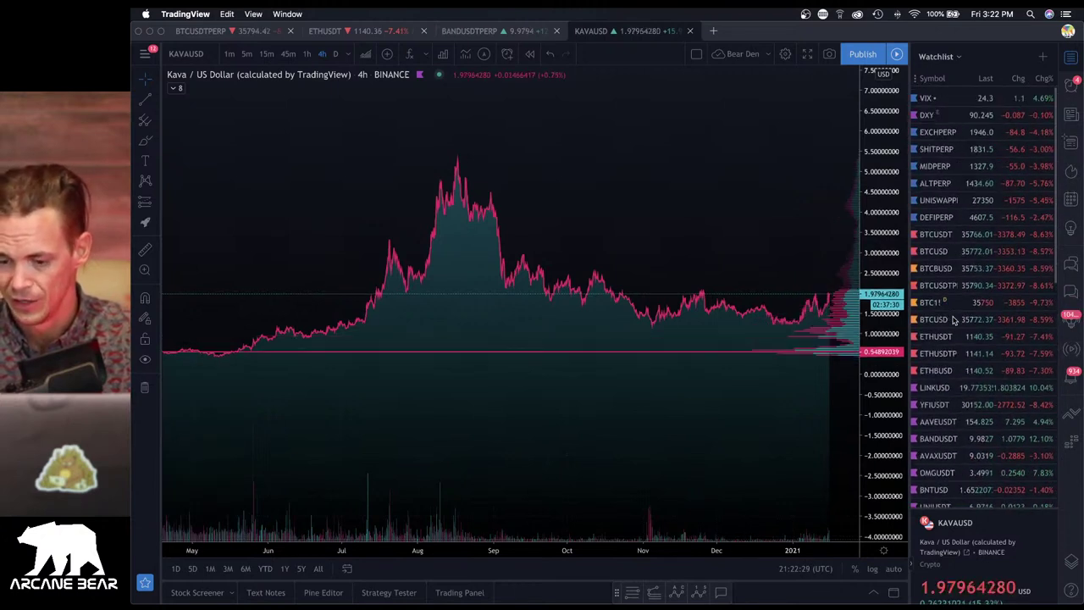
pyautogui.hscroll(2, 683, 320)
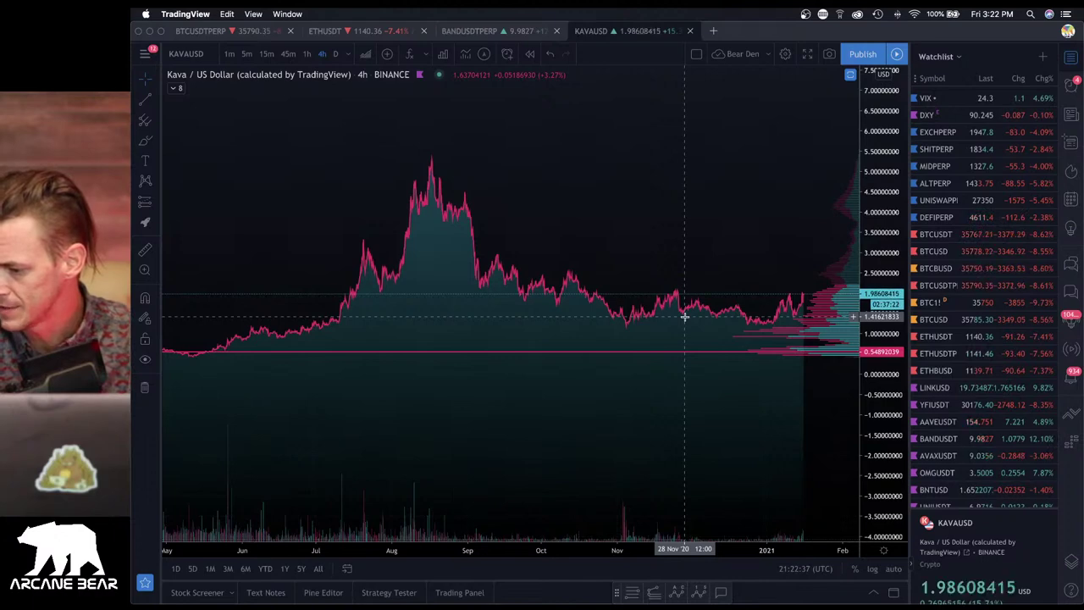
pyautogui.click(253, 32)
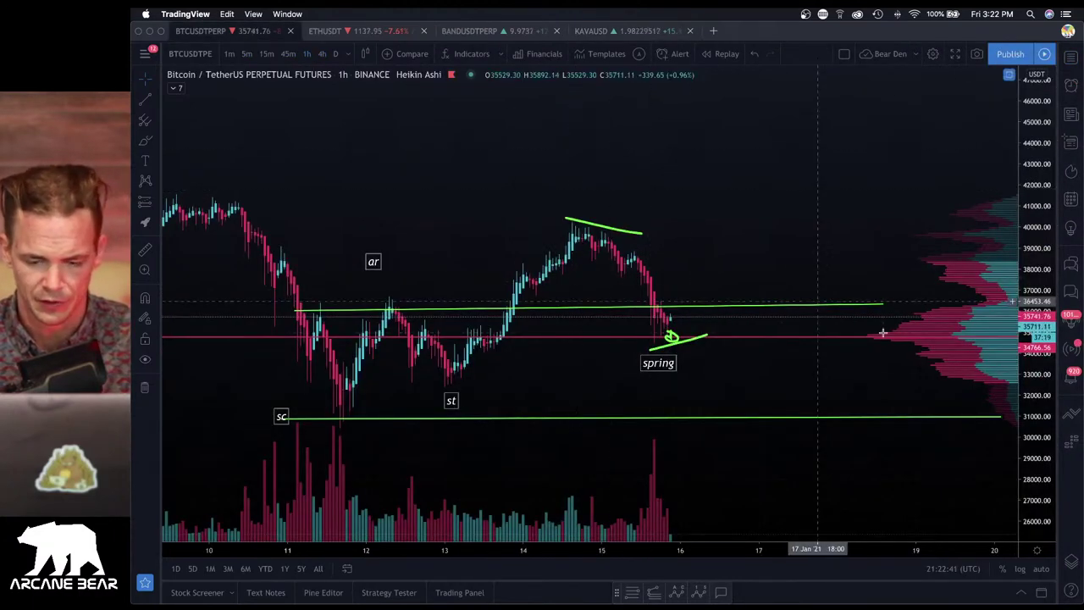
pyautogui.scroll(-2, 669, 264)
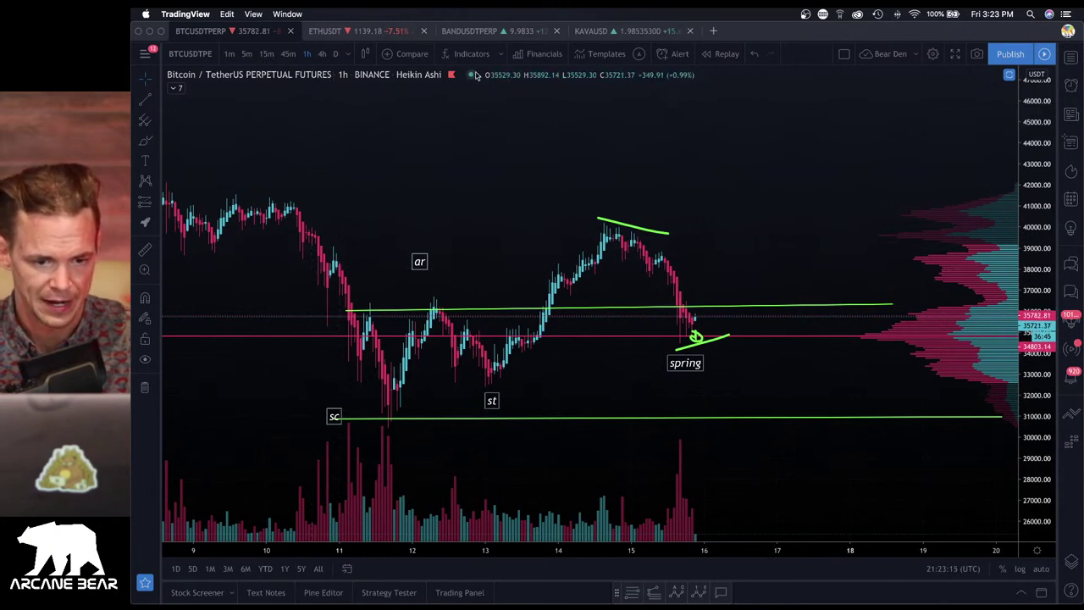
# Restore the indicator panes above and below the Bitcoin price chart and fit the upper oscillator's scale to its pane
pyautogui.click(176, 88)
pyautogui.click(175, 182)
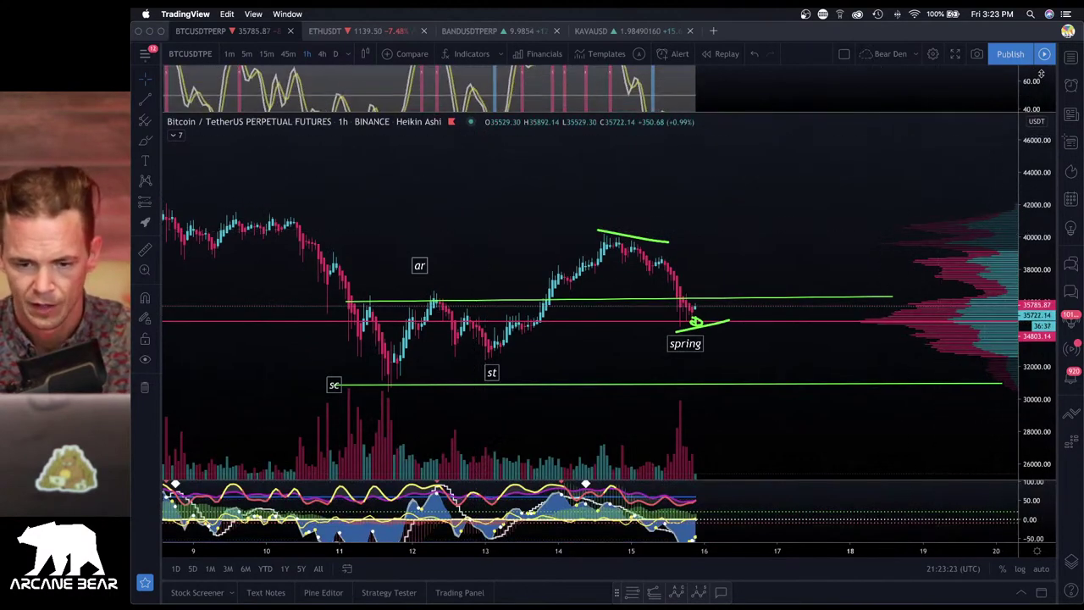
pyautogui.doubleClick(907, 82)
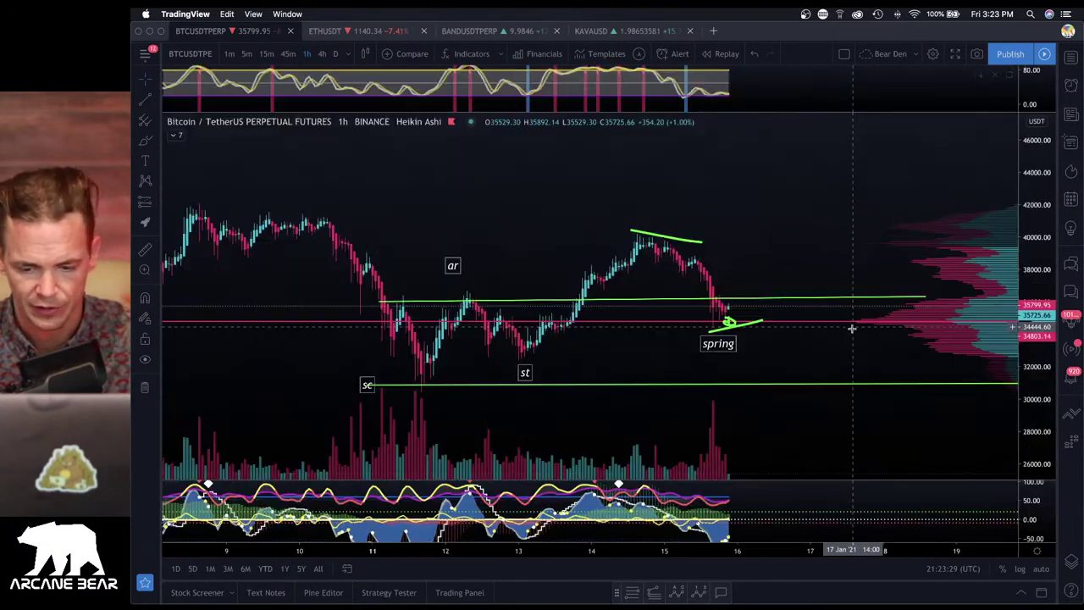
# Maximize the lower oscillator pane on the 1h Bitcoin chart and compress its scale to view all signals and extremes
pyautogui.doubleClick(849, 327)
pyautogui.doubleClick(834, 496)
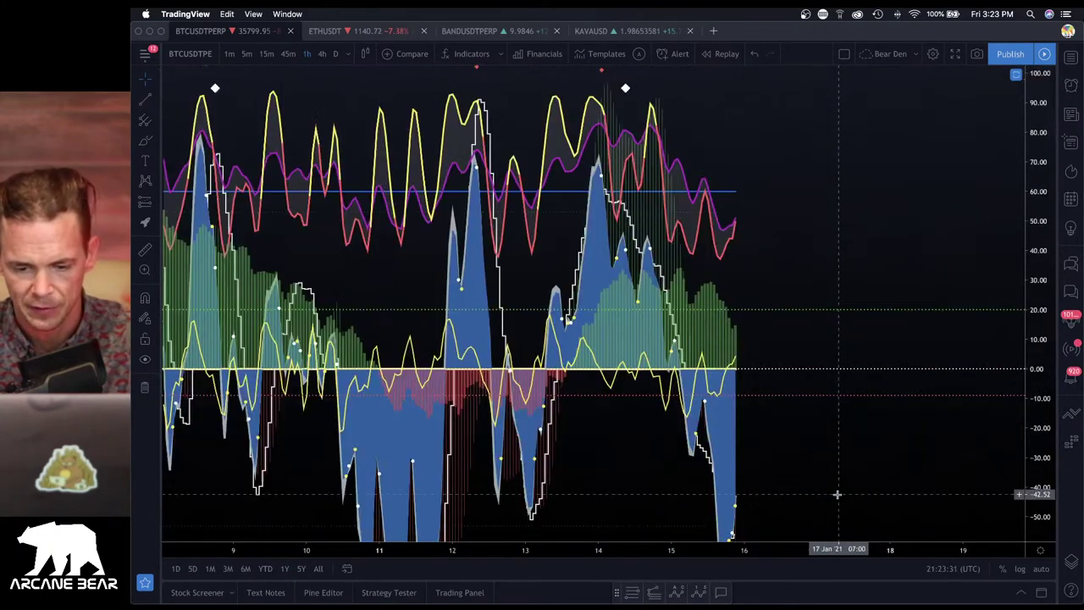
pyautogui.moveTo(1032, 222); pyautogui.dragTo(982, 447)
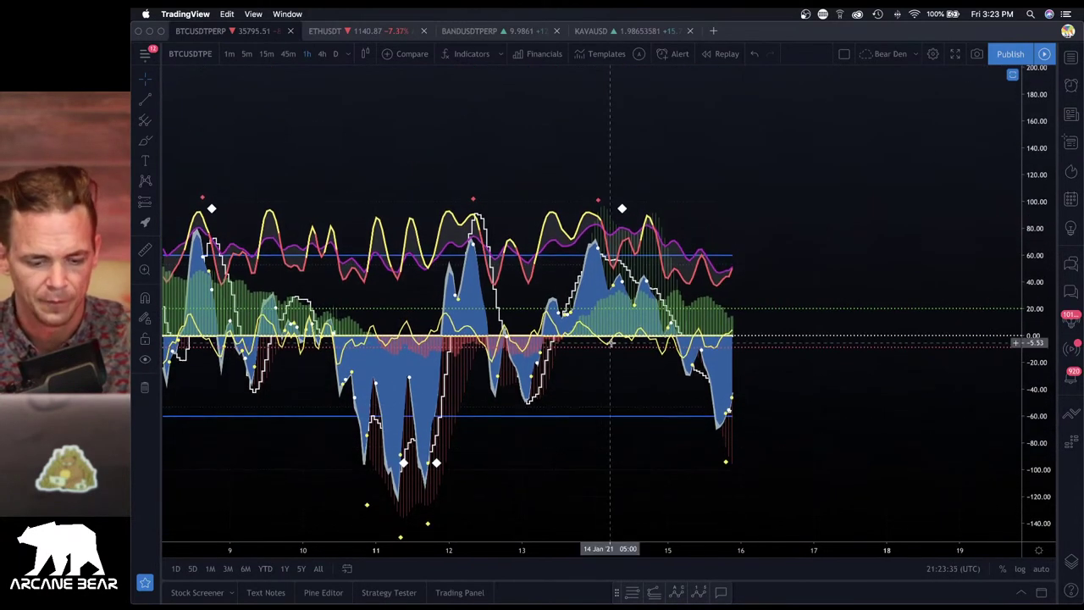
pyautogui.scroll(-4, 624, 339)
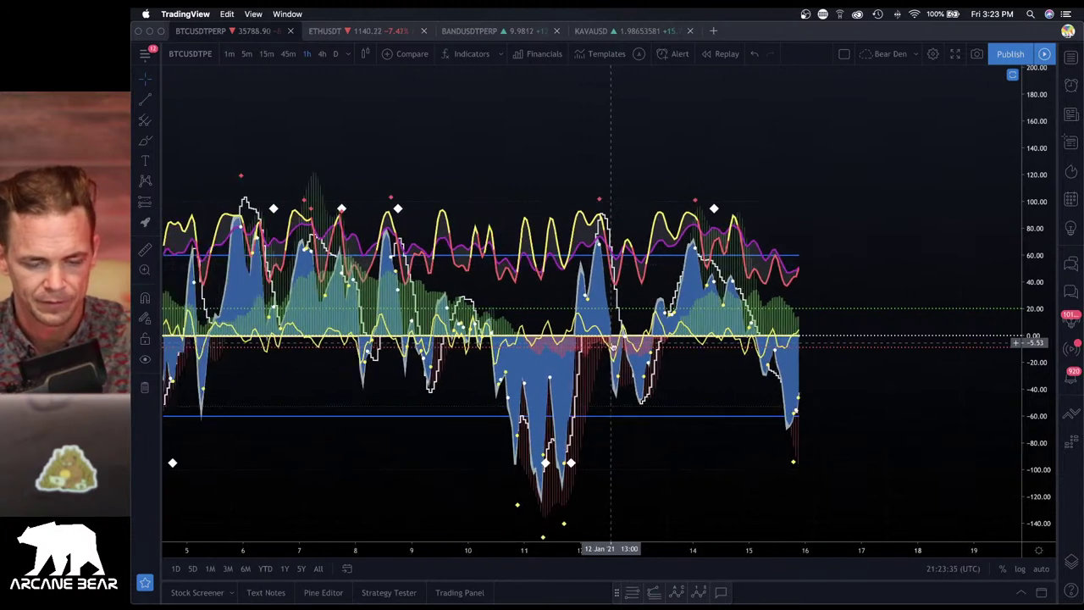
# Switch the Bitcoin chart to 4h and compress the lower oscillator's scale to show its full range, keeping all panes displayed
pyautogui.click(323, 54)
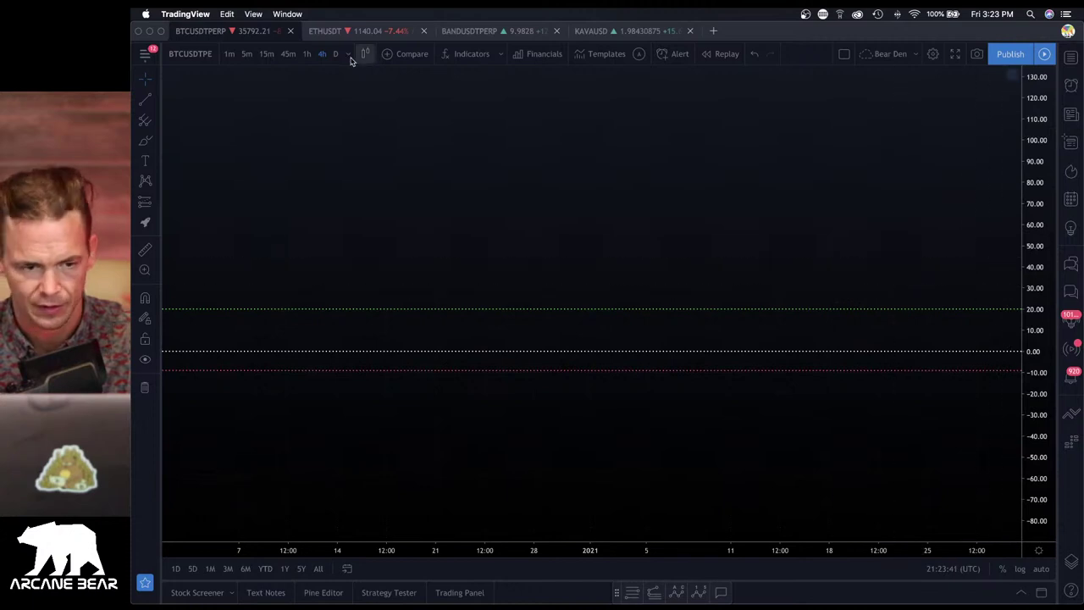
pyautogui.doubleClick(592, 163)
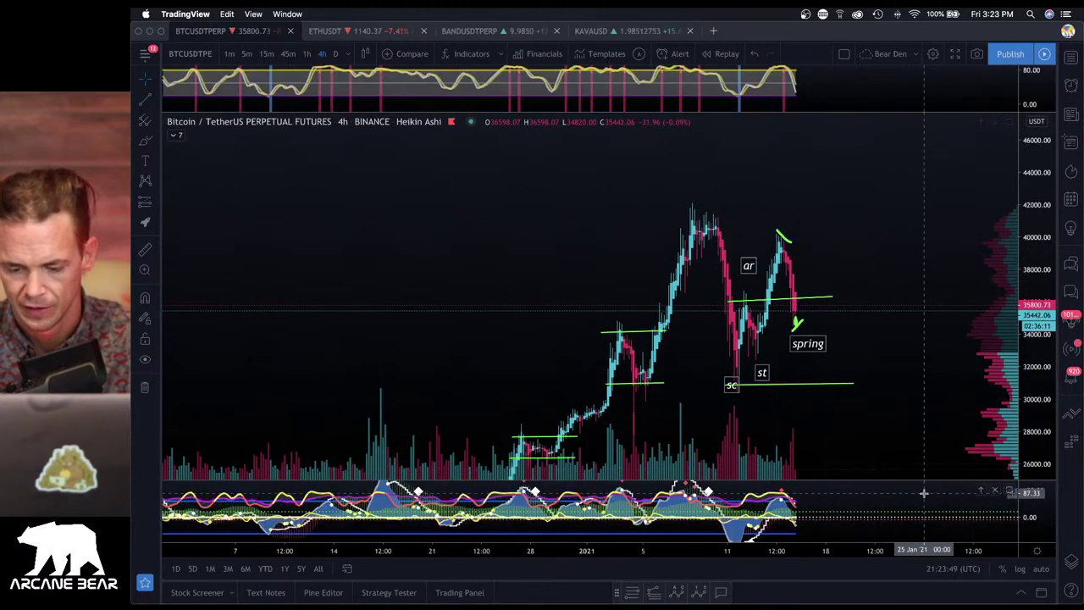
pyautogui.doubleClick(922, 492)
pyautogui.moveTo(1018, 228); pyautogui.dragTo(1025, 500)
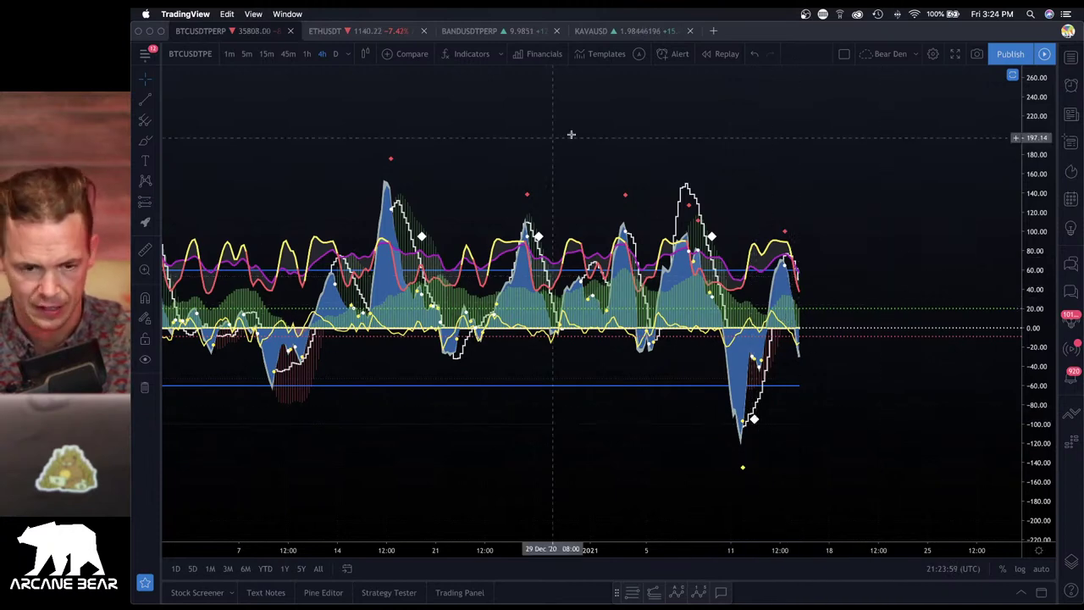
pyautogui.doubleClick(622, 147)
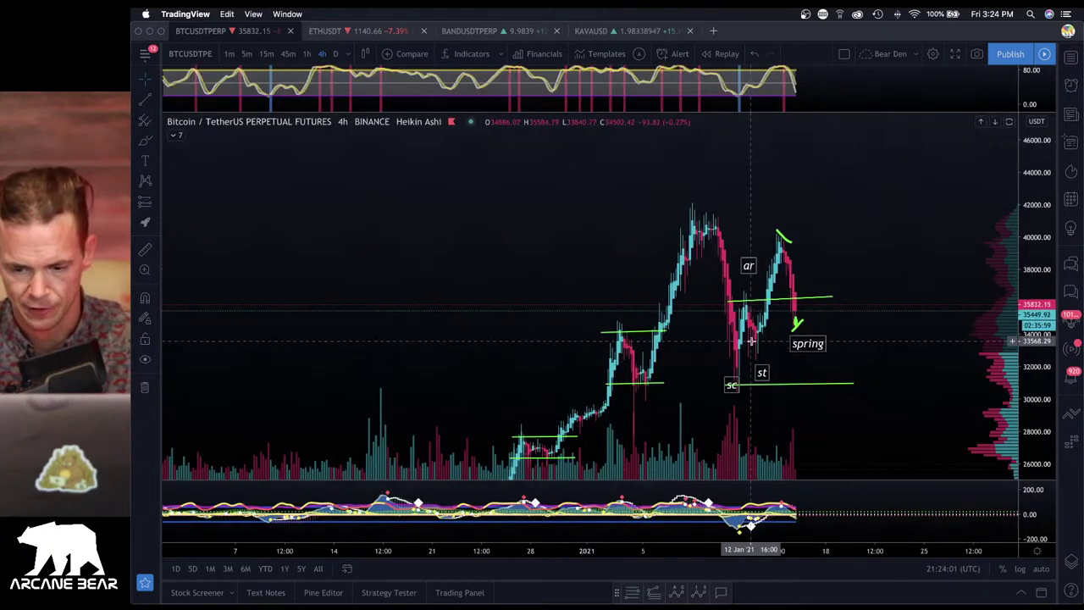
# Maximize the upper oscillator pane on the 4h Bitcoin chart and compress its scale to view the full signal range
pyautogui.hscroll(5, 773, 349)
pyautogui.hscroll(5, 773, 349)
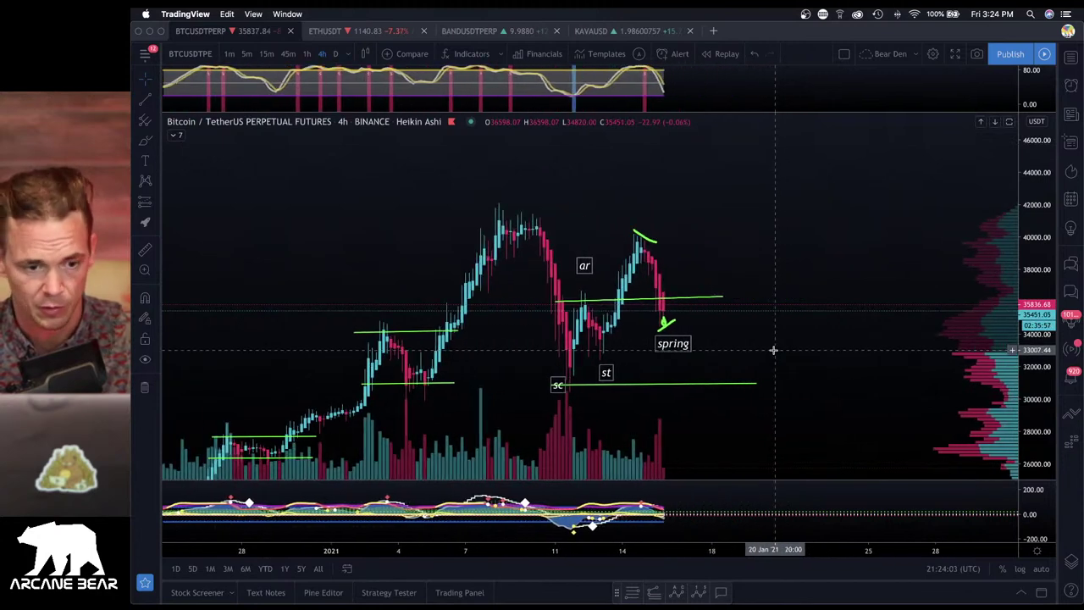
pyautogui.doubleClick(723, 92)
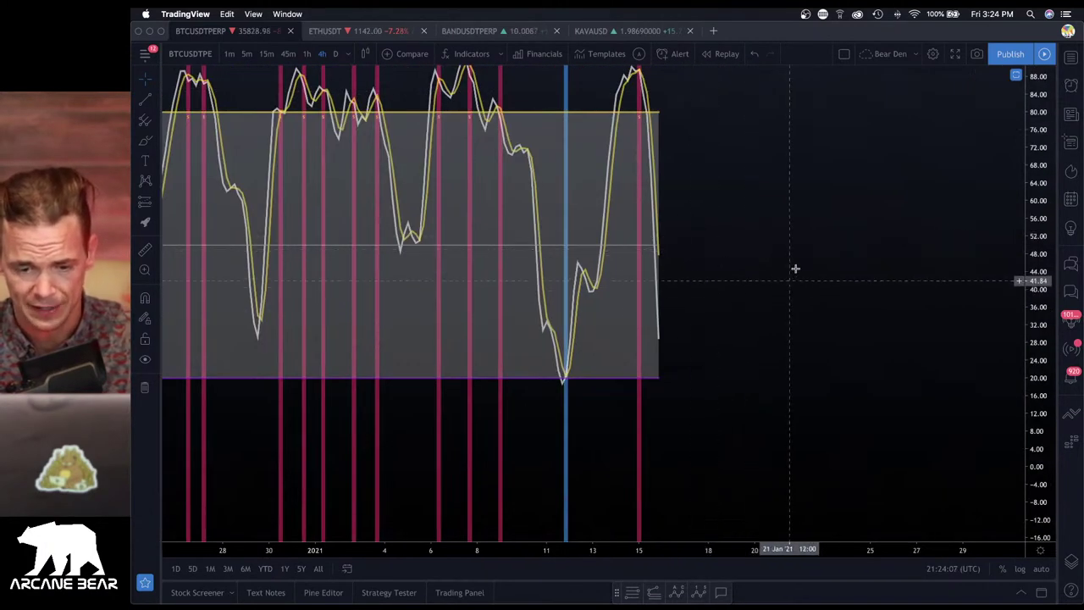
pyautogui.moveTo(1040, 148); pyautogui.dragTo(1032, 305)
pyautogui.moveTo(813, 378); pyautogui.dragTo(891, 373)
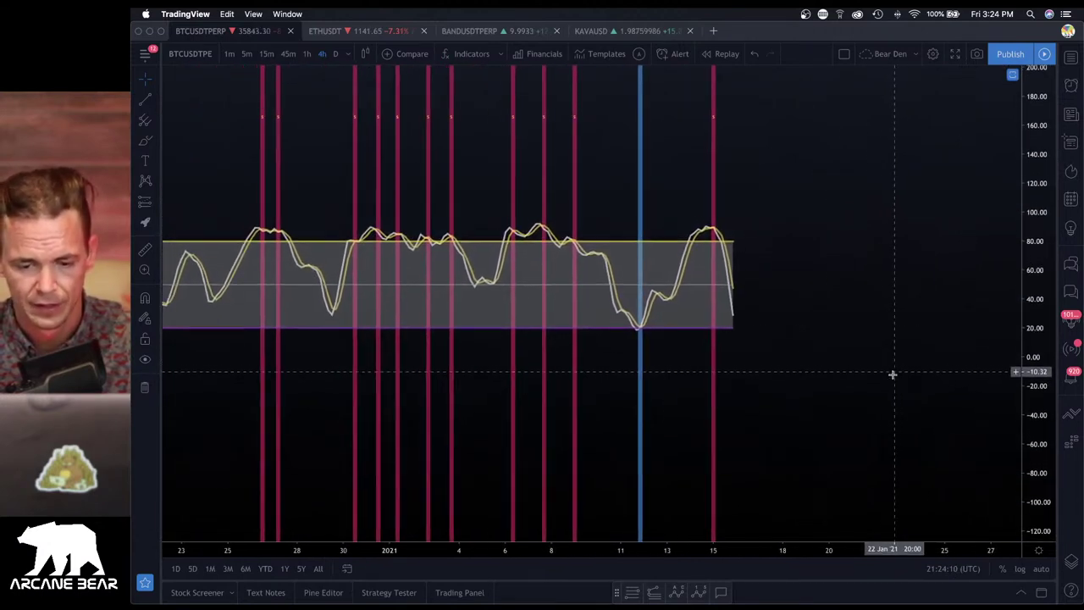
# Restore the price chart with both indicator panes and switch Bitcoin to the 1h timeframe
pyautogui.doubleClick(837, 344)
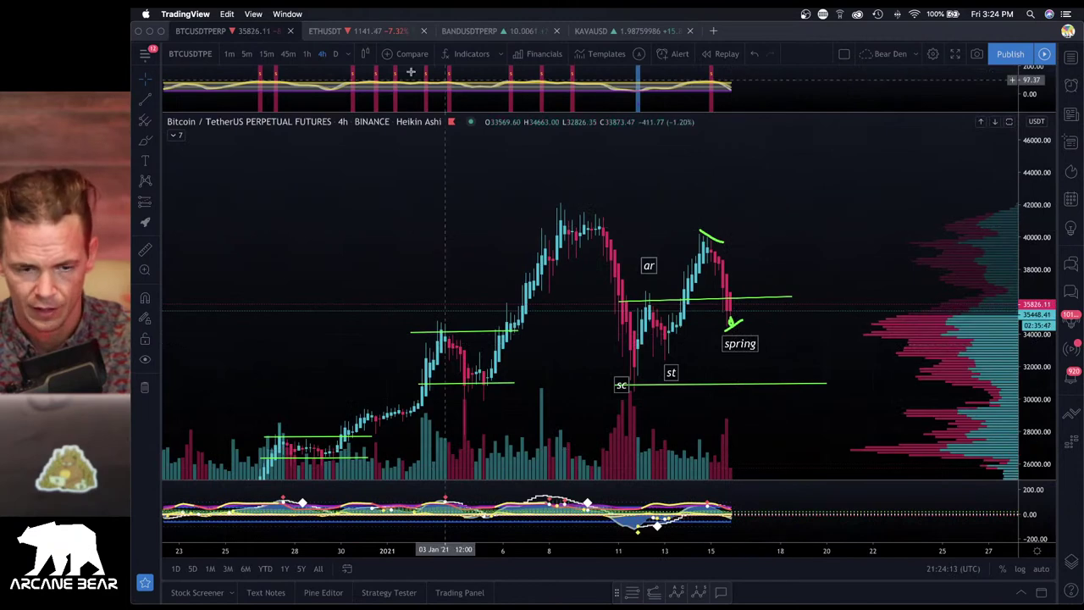
pyautogui.click(309, 55)
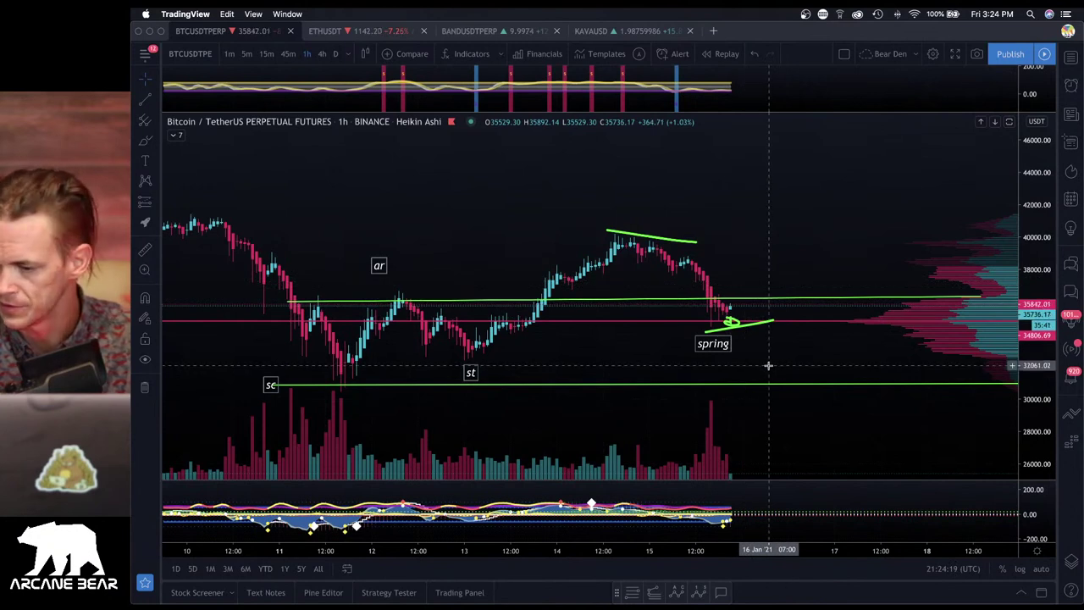
pyautogui.hscroll(3, 768, 365)
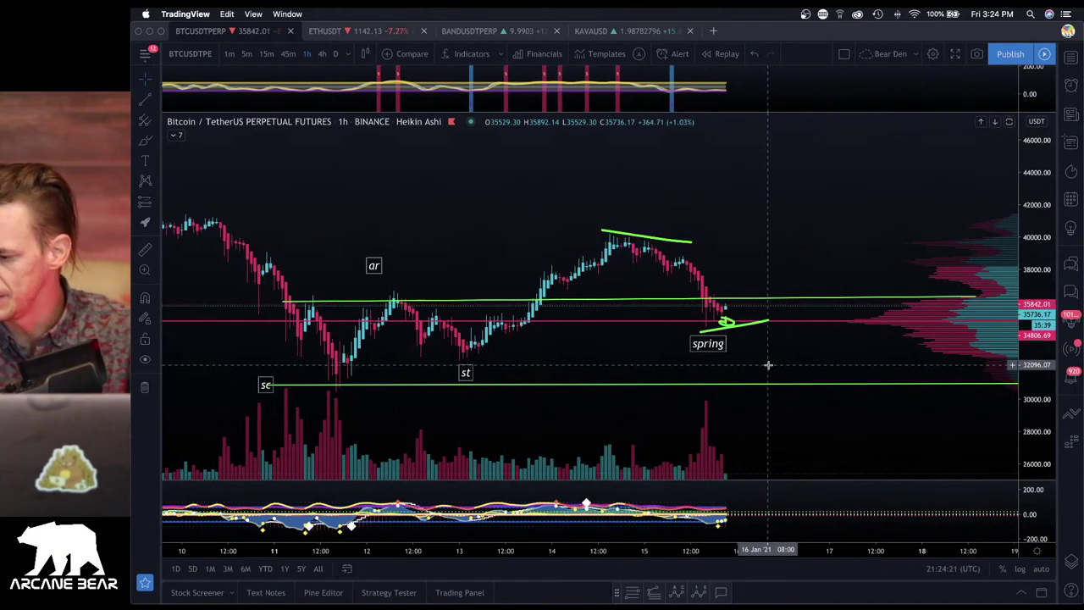